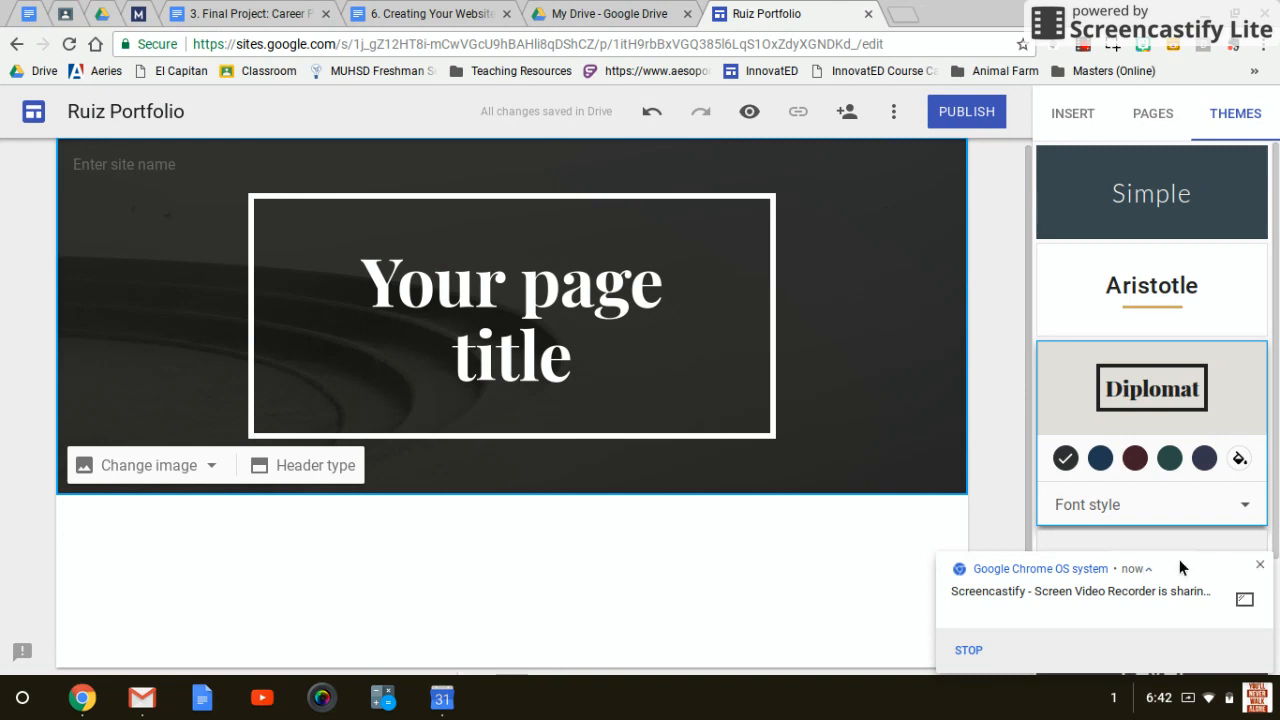
{"action": "left_click", "coordinate": [1261, 568]}
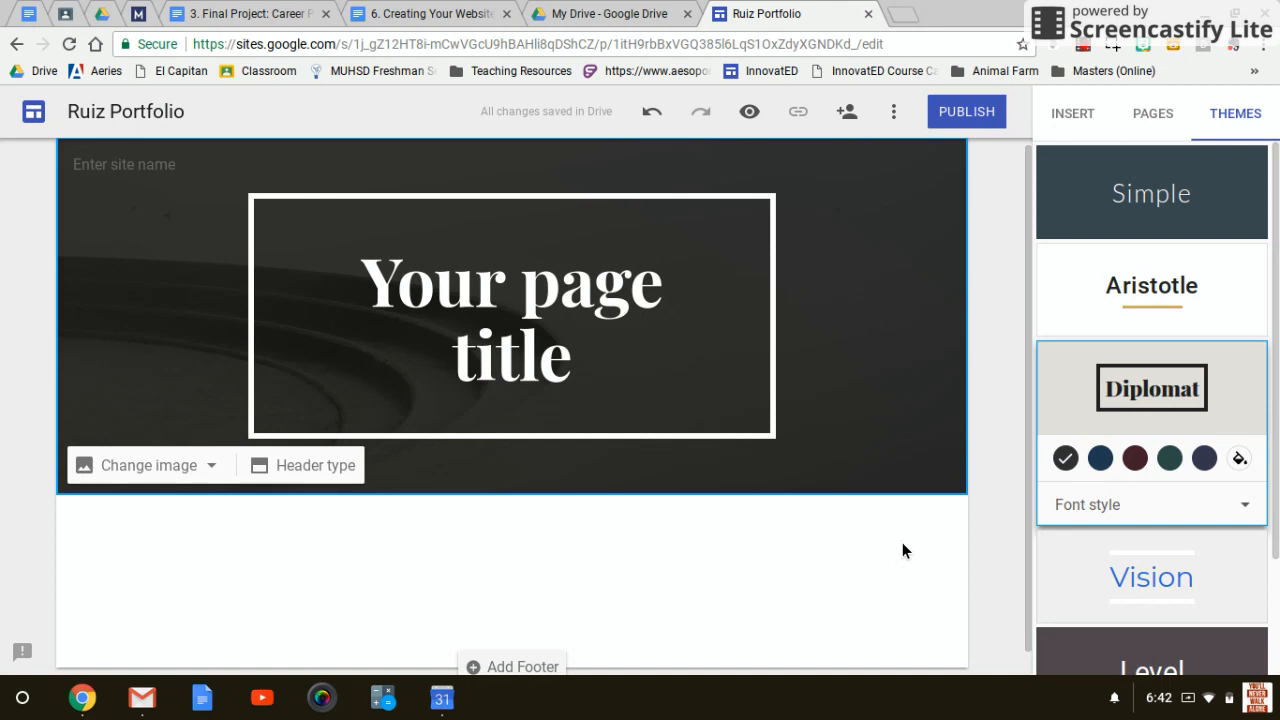
{"action": "scroll", "coordinate": [909, 535], "scroll_direction": "up", "scroll_amount": 1}
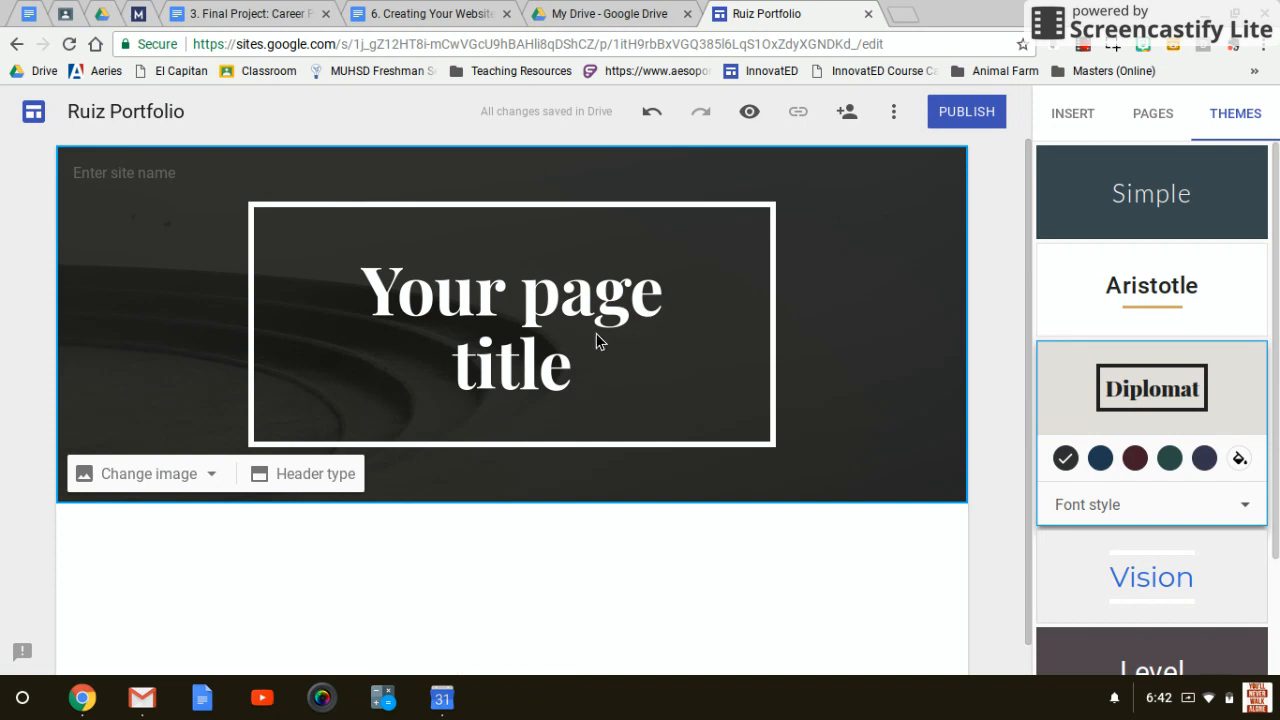
{"action": "left_click", "coordinate": [149, 114]}
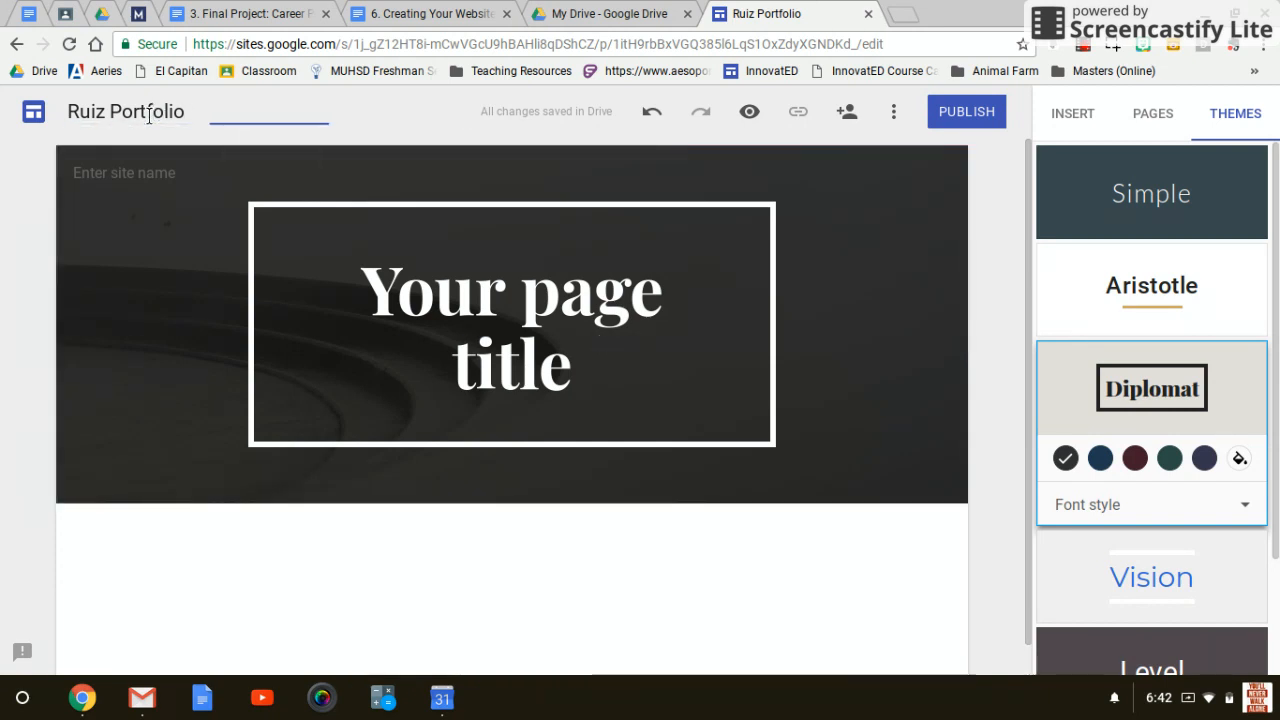
{"action": "triple_click", "coordinate": [149, 114]}
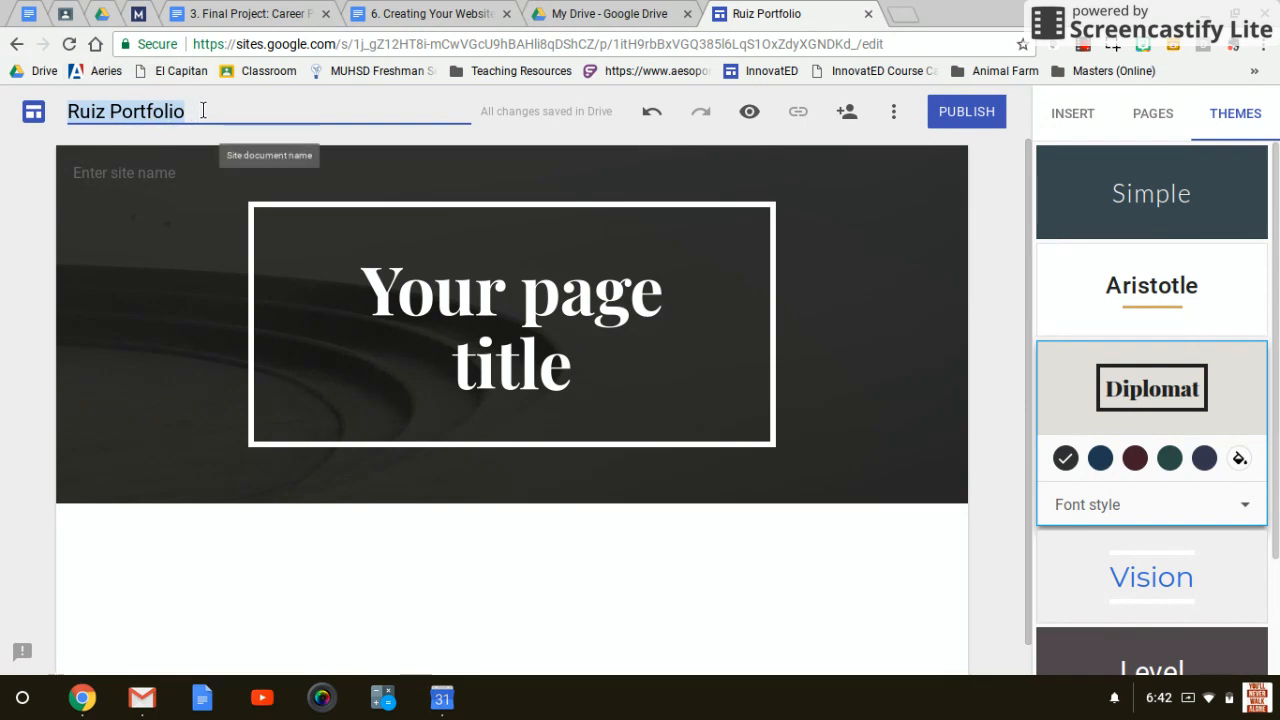
{"action": "left_click", "coordinate": [102, 111]}
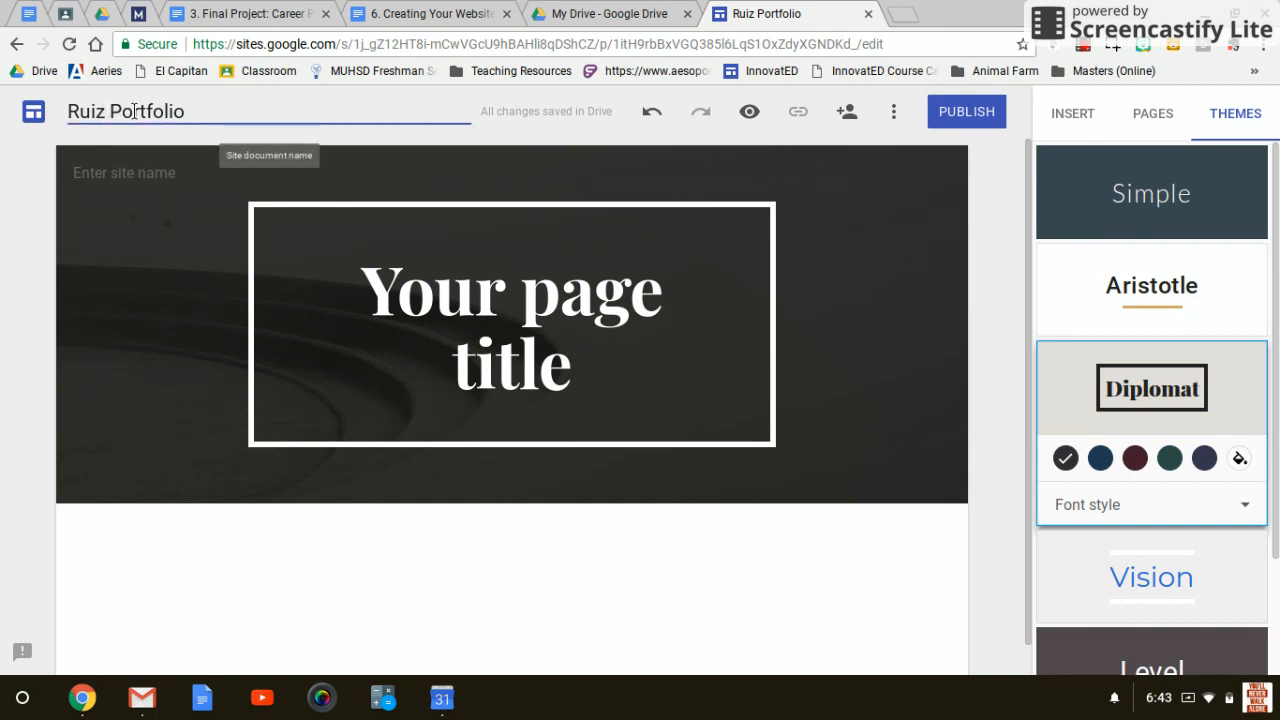
Replace the placeholder page title in the home page header with the owner's title and surname in possessive form, followed by "Portfolio"
{"action": "triple_click", "coordinate": [543, 365]}
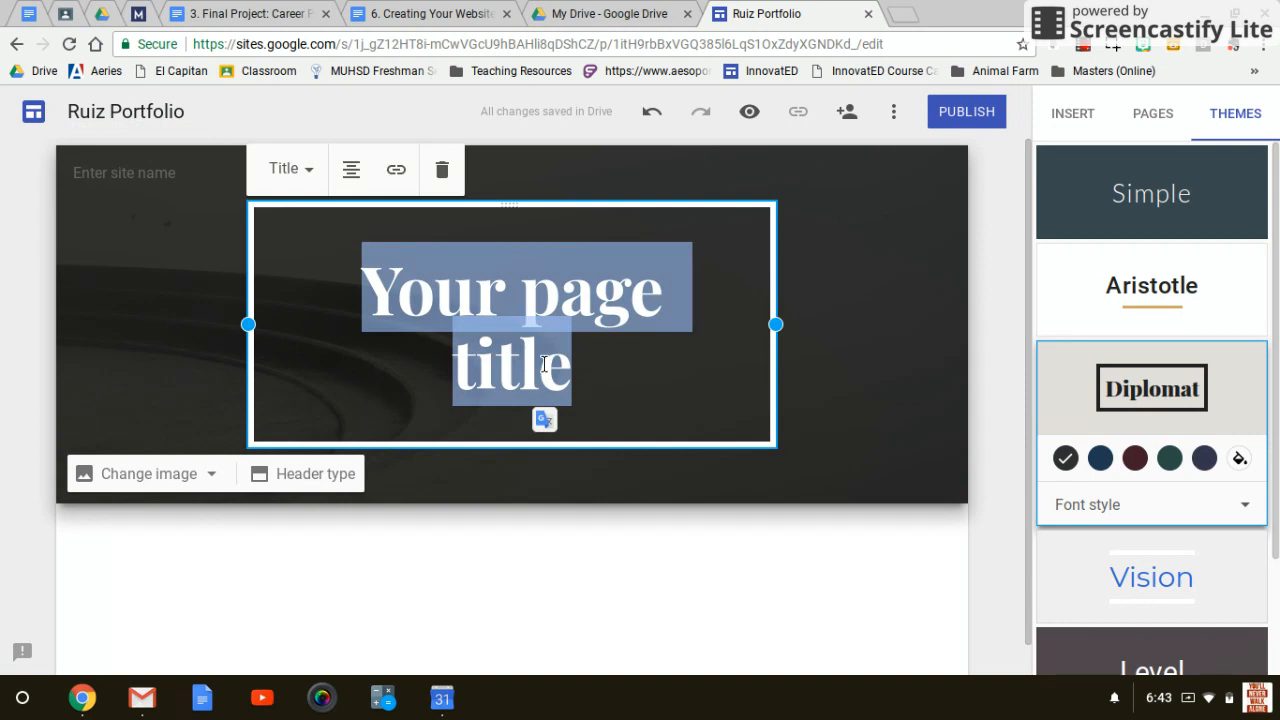
{"action": "type", "text": "Mr."}
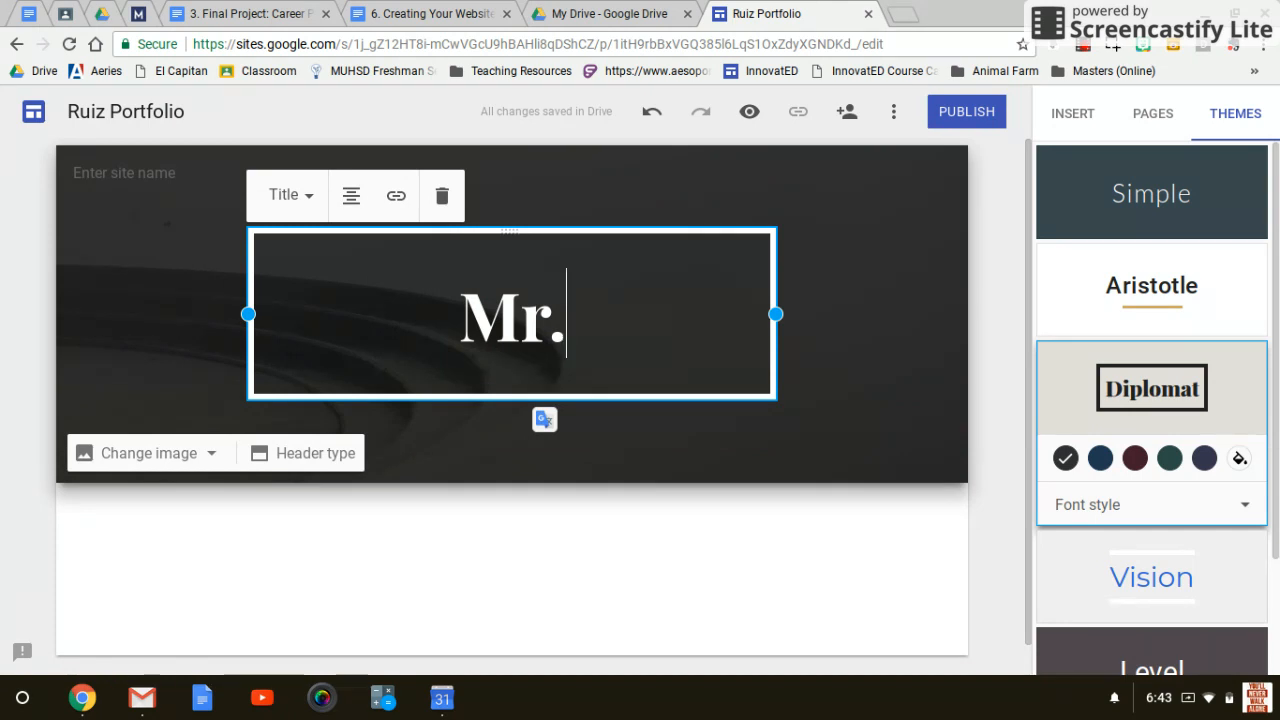
{"action": "type", "text": "Ruiz' Port"}
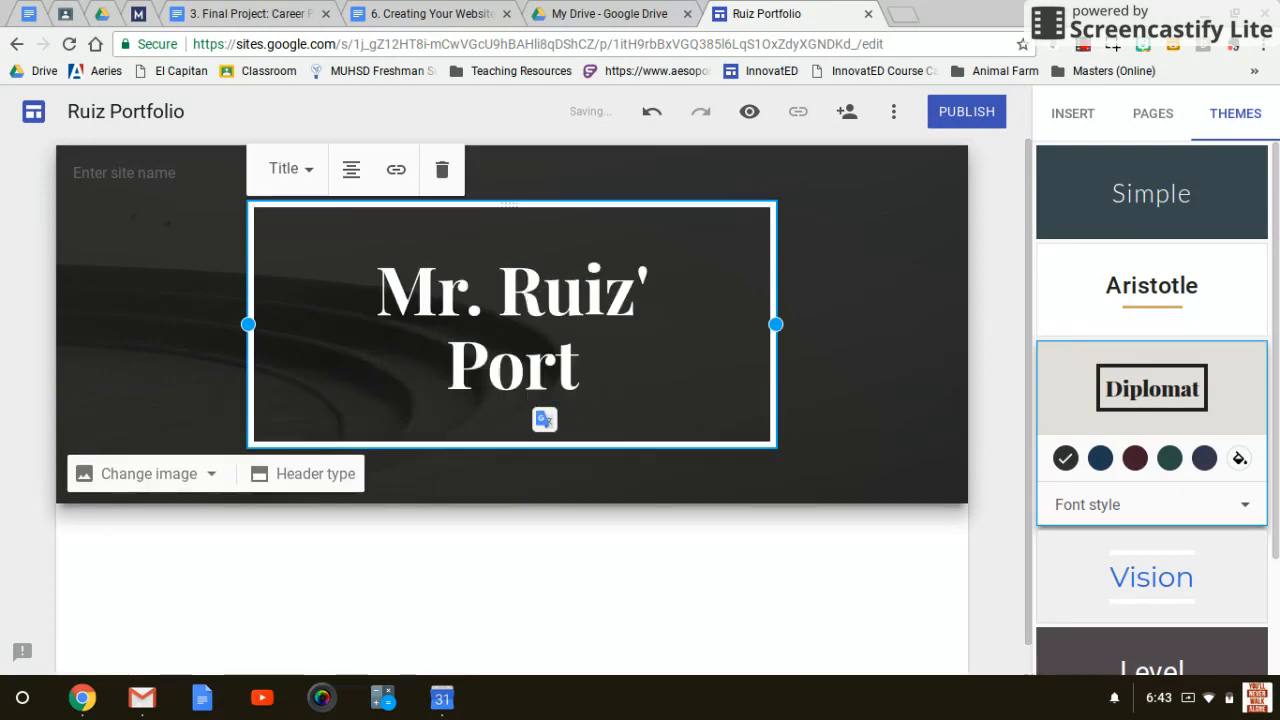
{"action": "type", "text": "folio"}
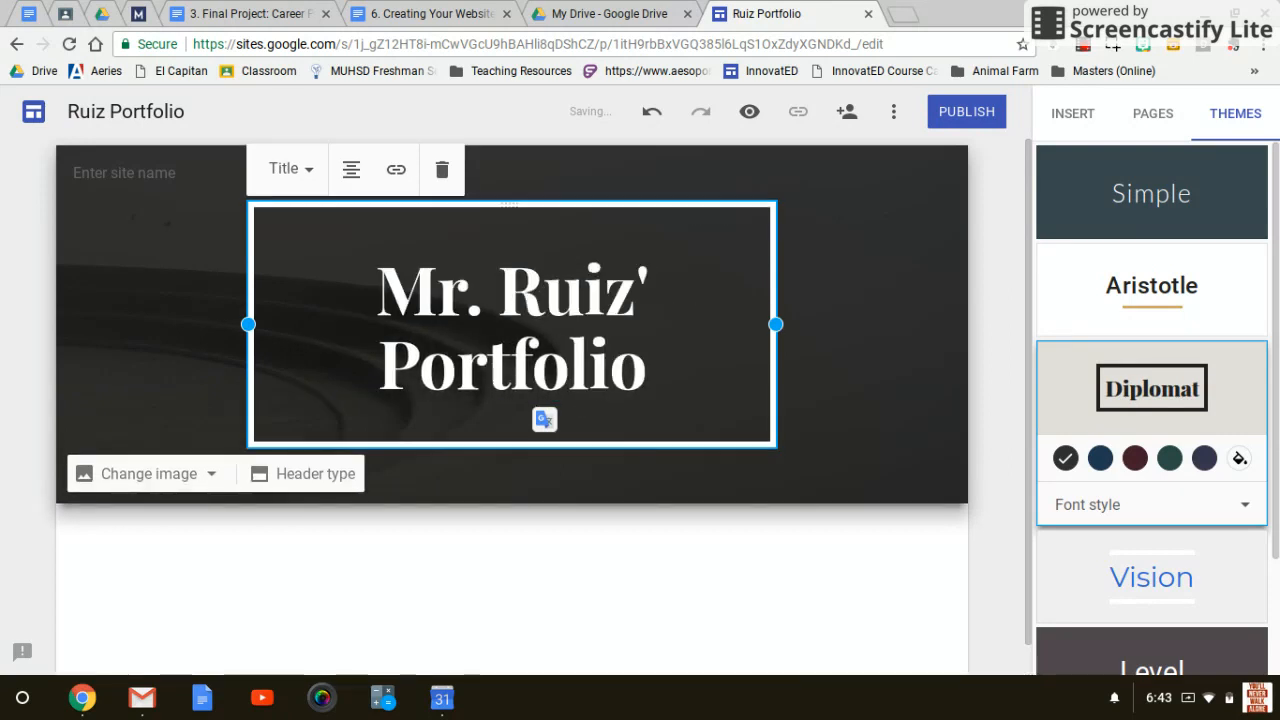
{"action": "left_click", "coordinate": [846, 475]}
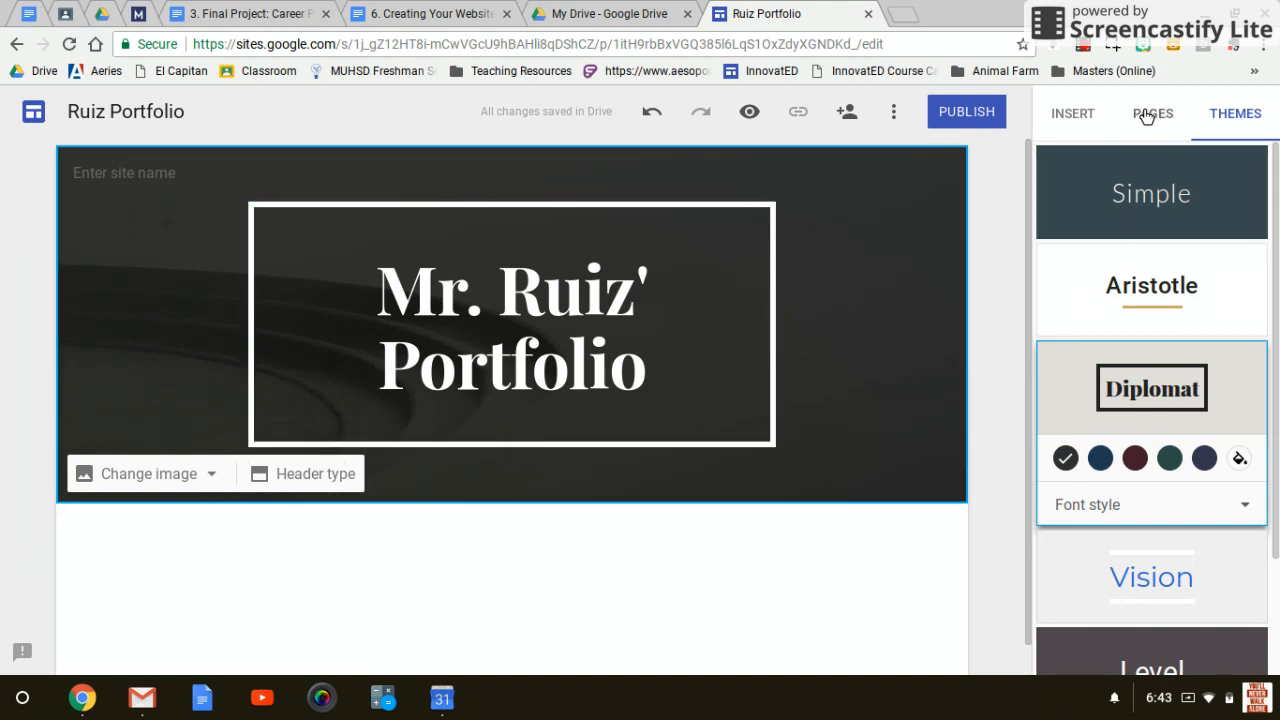
Add a new page named "Letter of Introduction Page" to the site
{"action": "left_click", "coordinate": [1150, 122]}
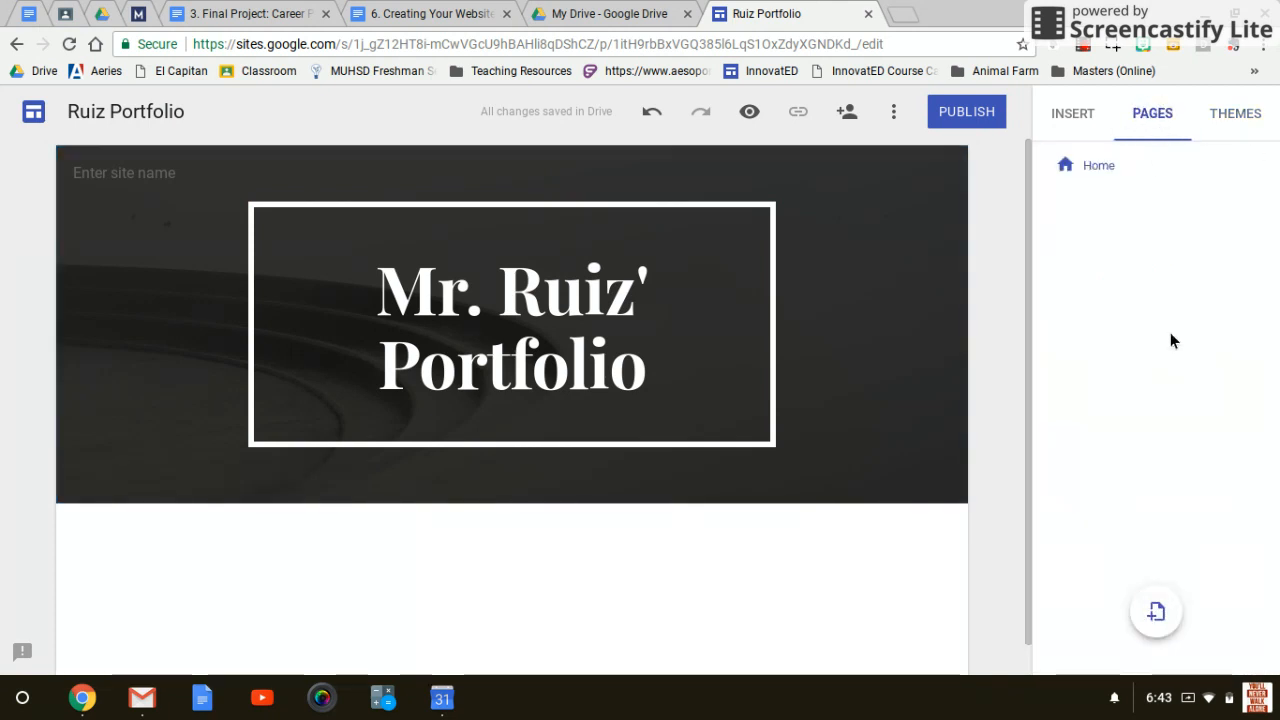
{"action": "left_click", "coordinate": [1157, 615]}
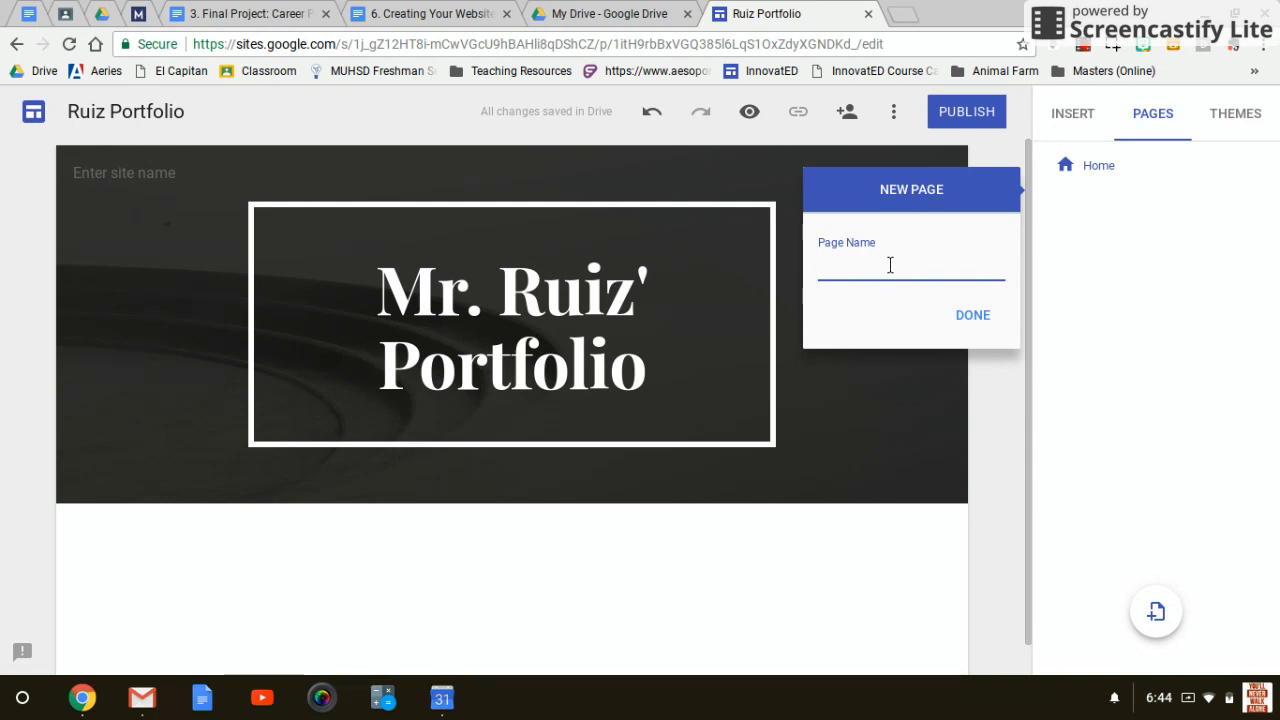
{"action": "type", "text": "Letter of Introduction Page"}
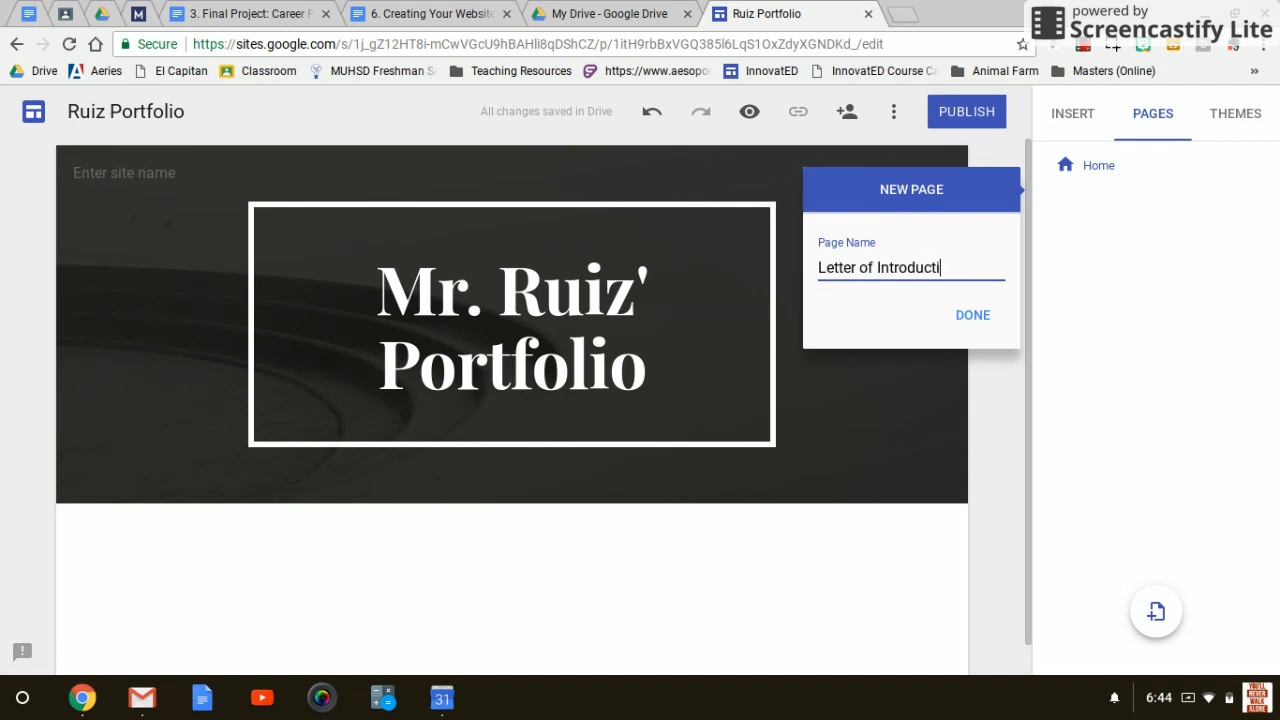
{"action": "left_click", "coordinate": [984, 323]}
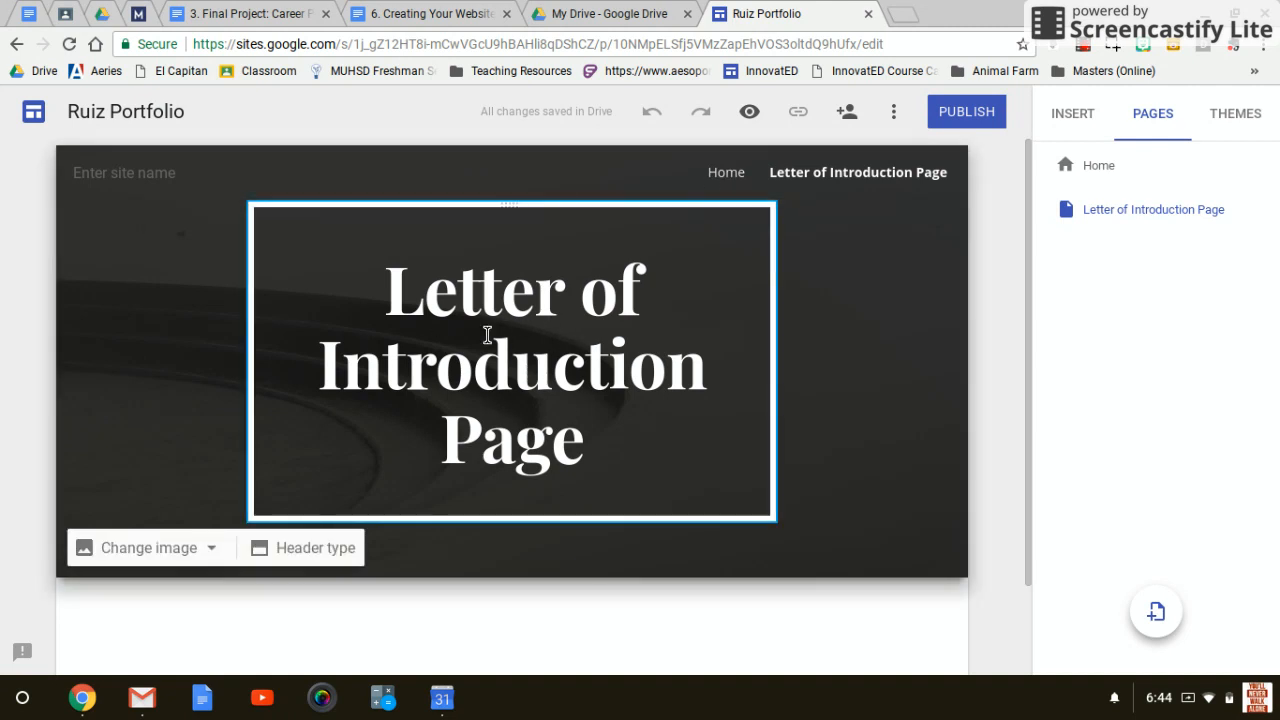
Check the new page's title and test the site navigation to Home and back to Letter of Introduction Page
{"action": "left_click_drag", "start_coordinate": [383, 287], "coordinate": [575, 435]}
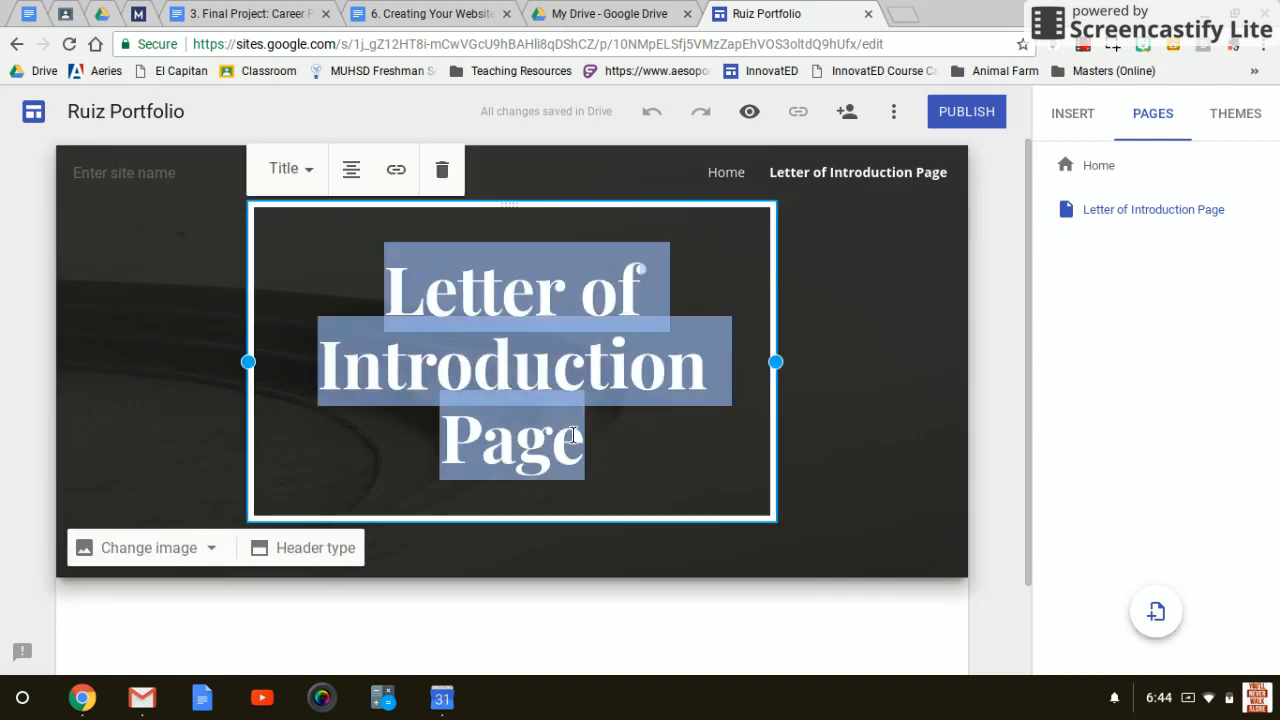
{"action": "left_click", "coordinate": [839, 251]}
{"action": "left_click", "coordinate": [739, 180]}
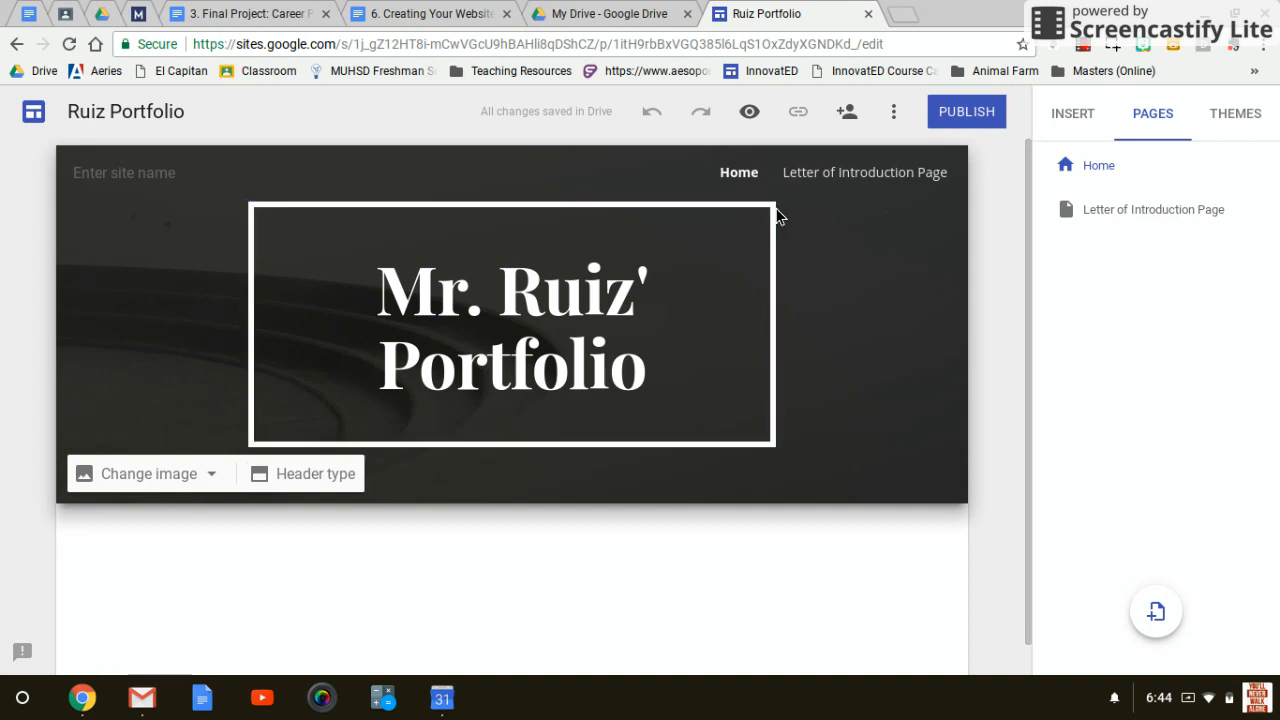
{"action": "left_click", "coordinate": [836, 178]}
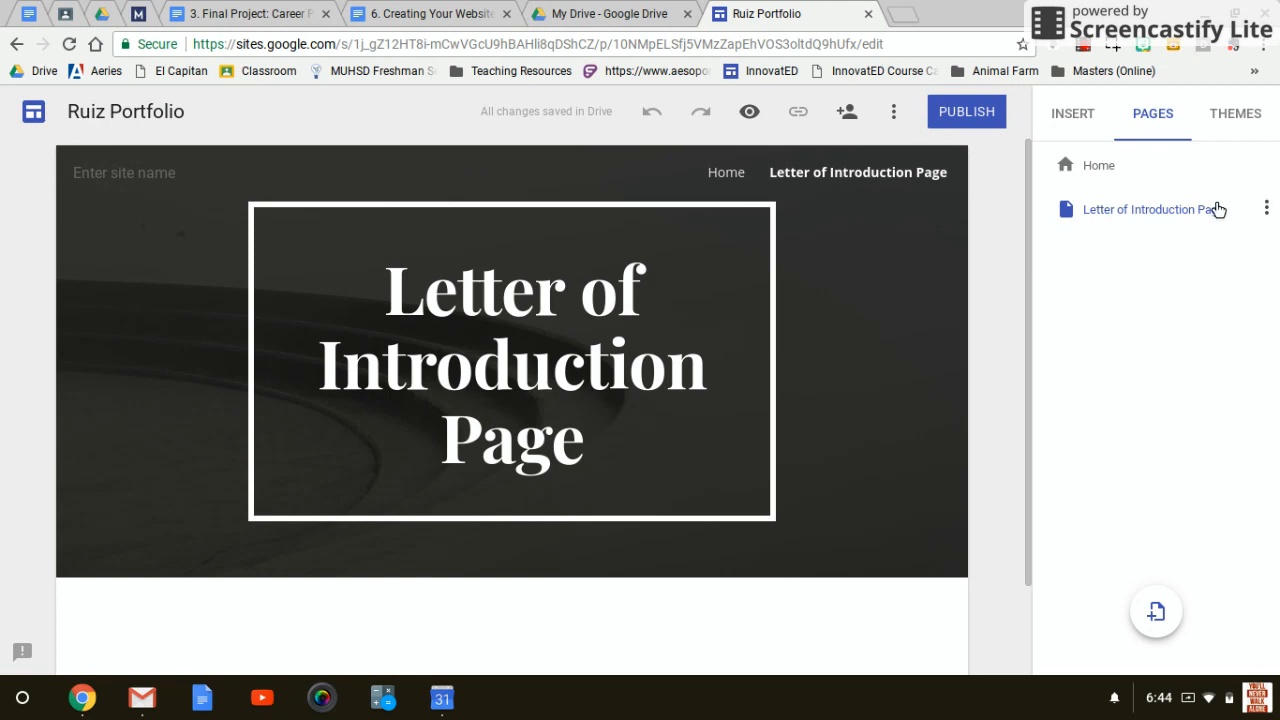
Rename the Letter of Introduction Page to "Letter of Introduction" in the site's page list
{"action": "left_click", "coordinate": [1264, 210]}
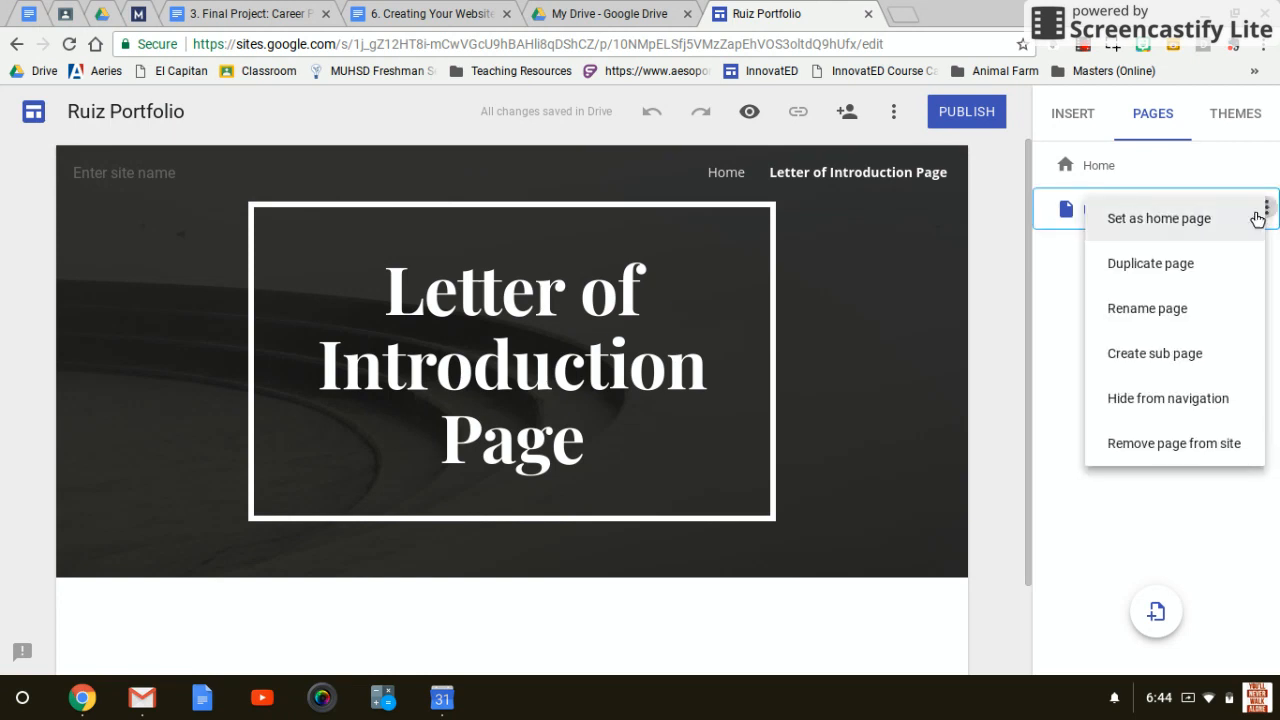
{"action": "left_click", "coordinate": [1150, 308]}
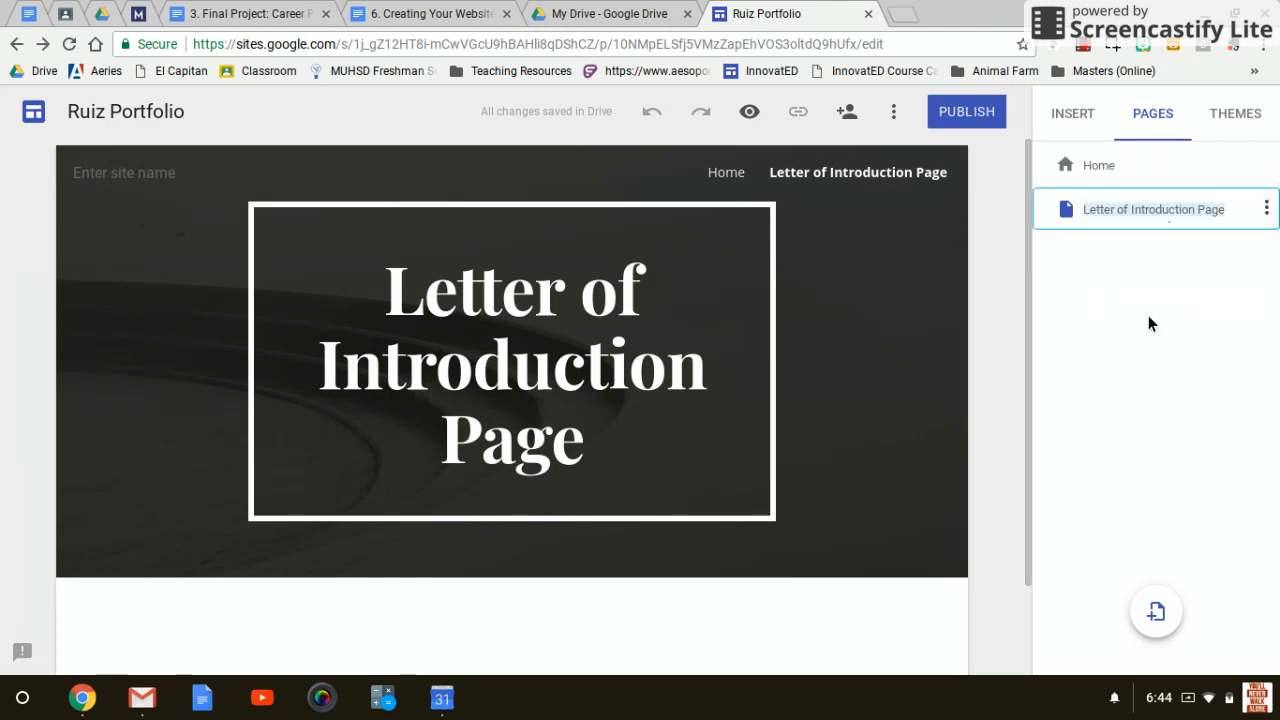
{"action": "left_click", "coordinate": [1220, 209]}
{"action": "key", "text": "BackSpace"}
{"action": "key", "text": "BackSpace"}
{"action": "key", "text": "BackSpace"}
{"action": "key", "text": "BackSpace"}
{"action": "key", "text": "BackSpace"}
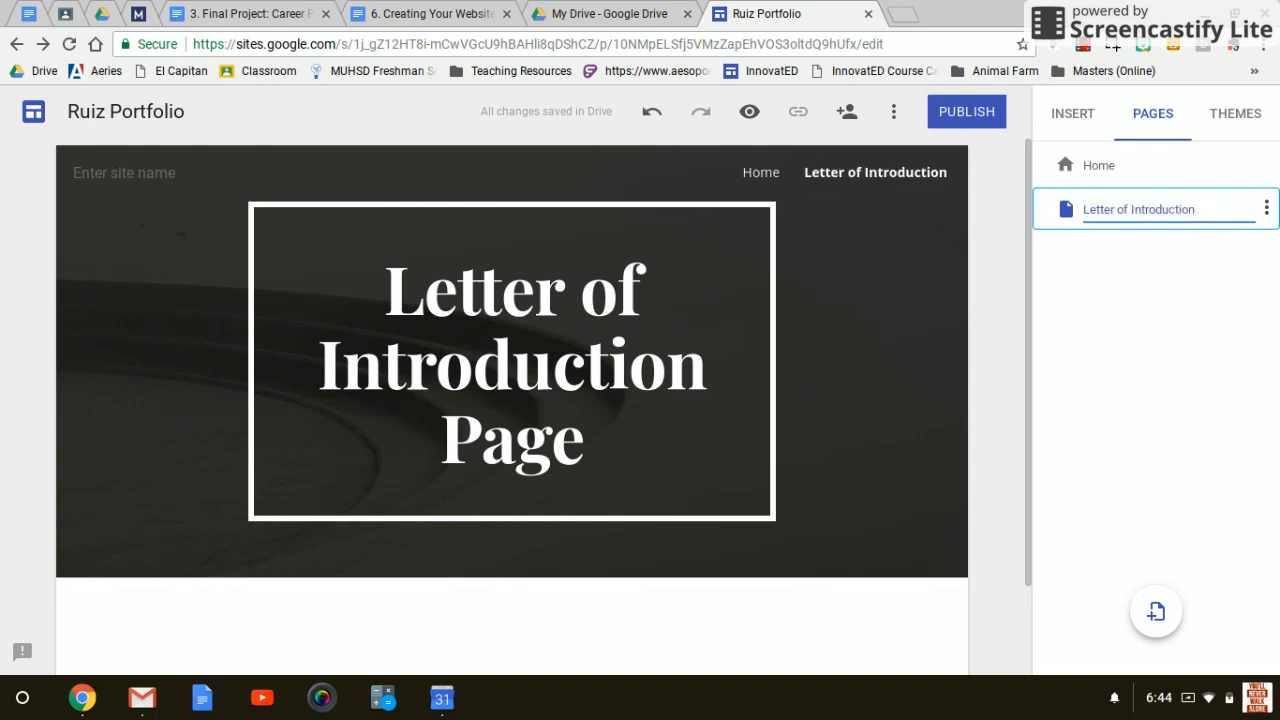
{"action": "left_click", "coordinate": [1203, 346]}
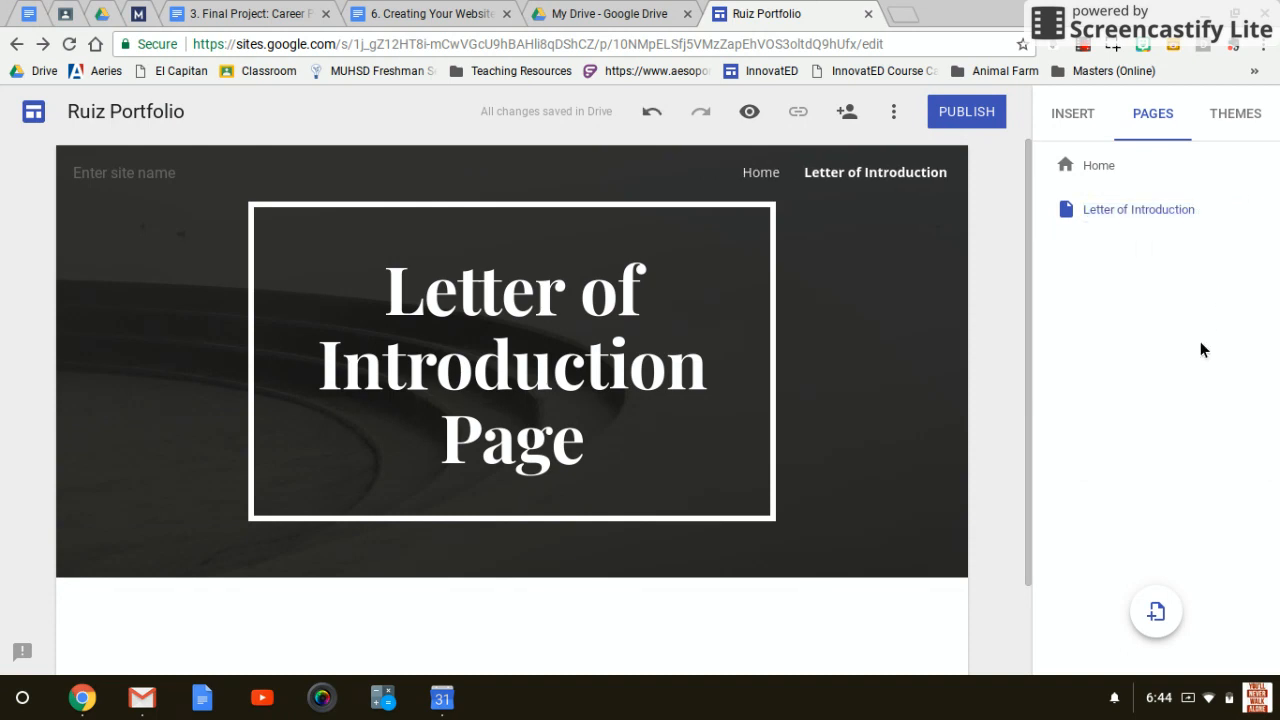
Add two more pages to the site, named "Resume" and "4 Year Plan"
{"action": "left_click", "coordinate": [1157, 614]}
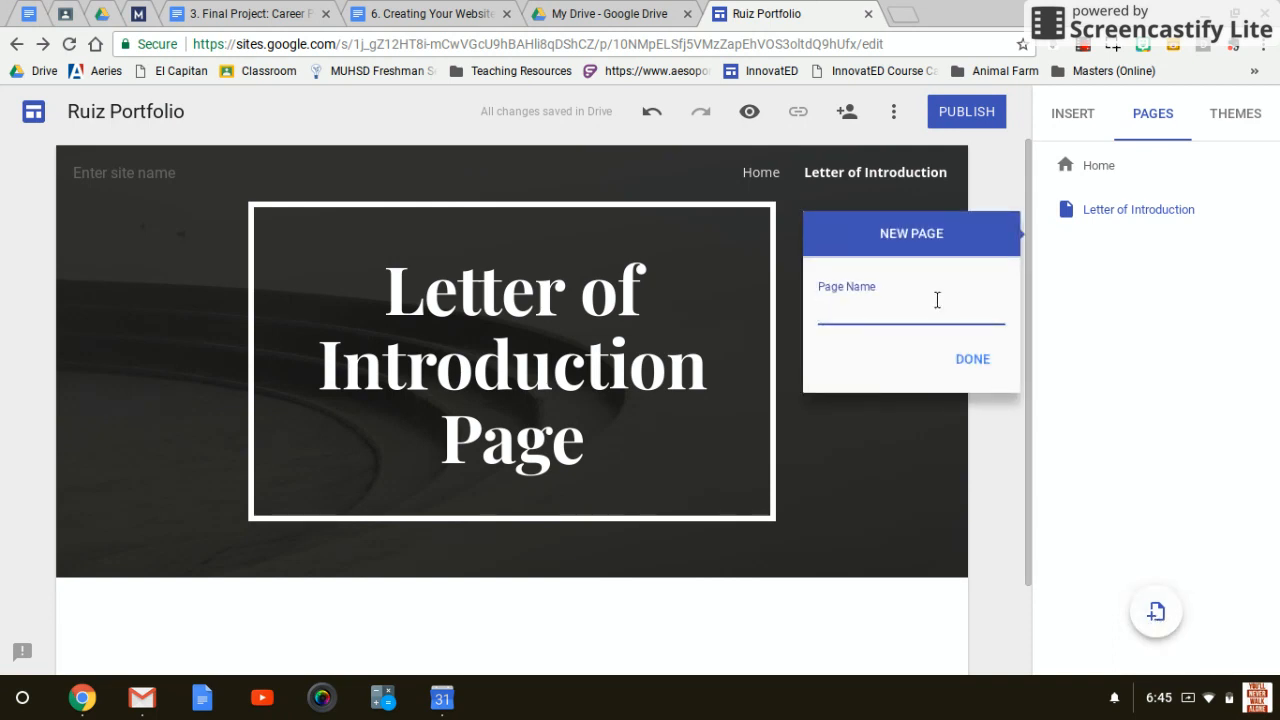
{"action": "type", "text": "Resume"}
{"action": "left_click", "coordinate": [980, 362]}
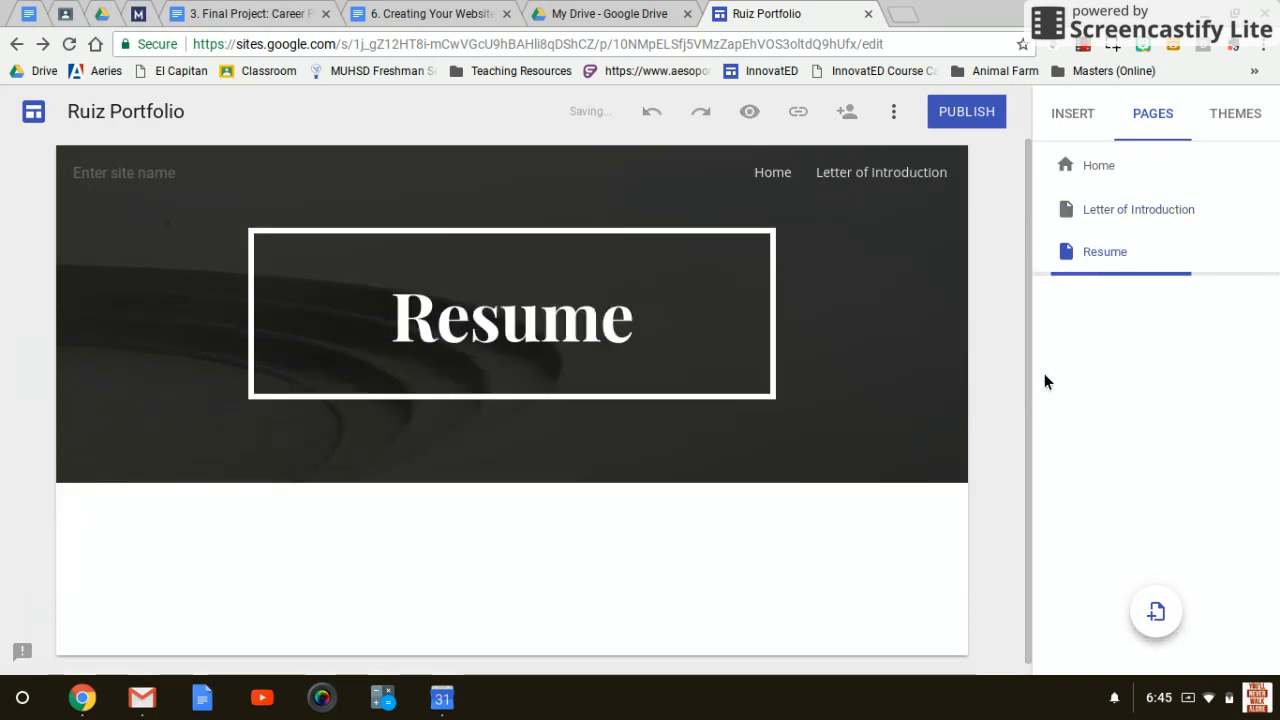
{"action": "left_click", "coordinate": [1155, 611]}
{"action": "type", "text": "4"}
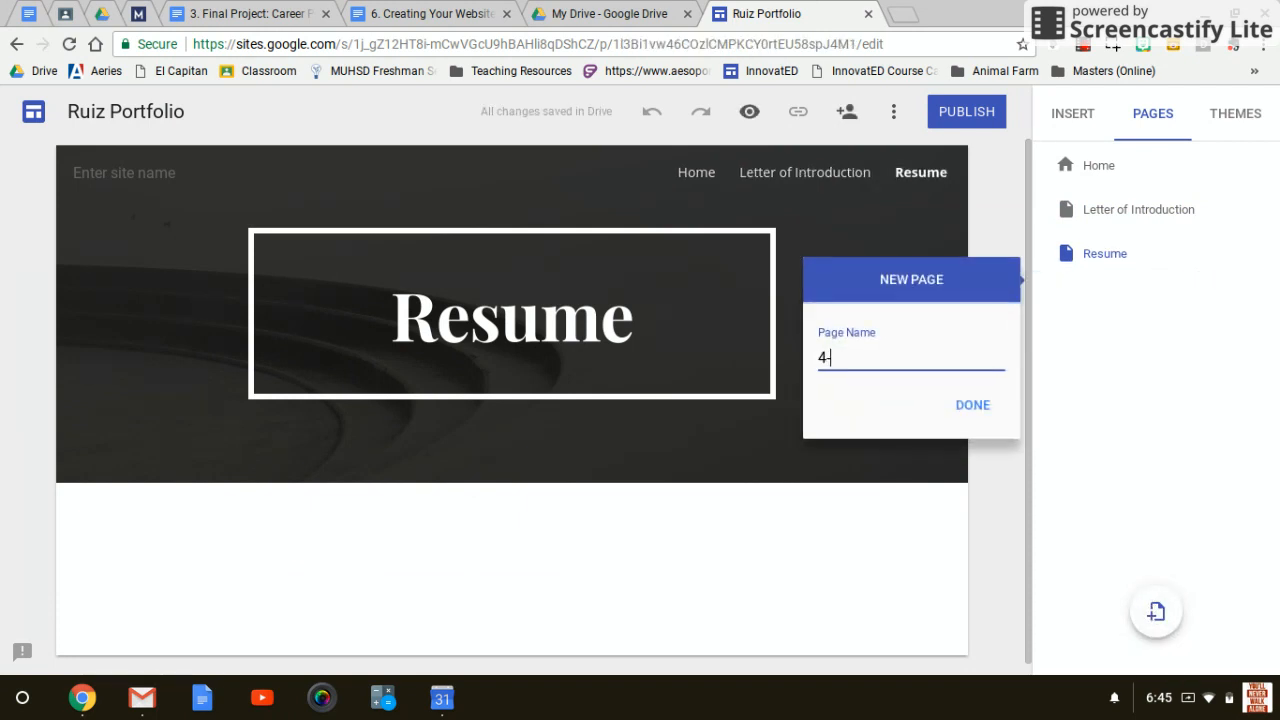
{"action": "type", "text": " Year Plan"}
{"action": "left_click", "coordinate": [973, 405]}
Add two more pages to the site, named "Work Sample" and "Video"
{"action": "left_click", "coordinate": [1160, 612]}
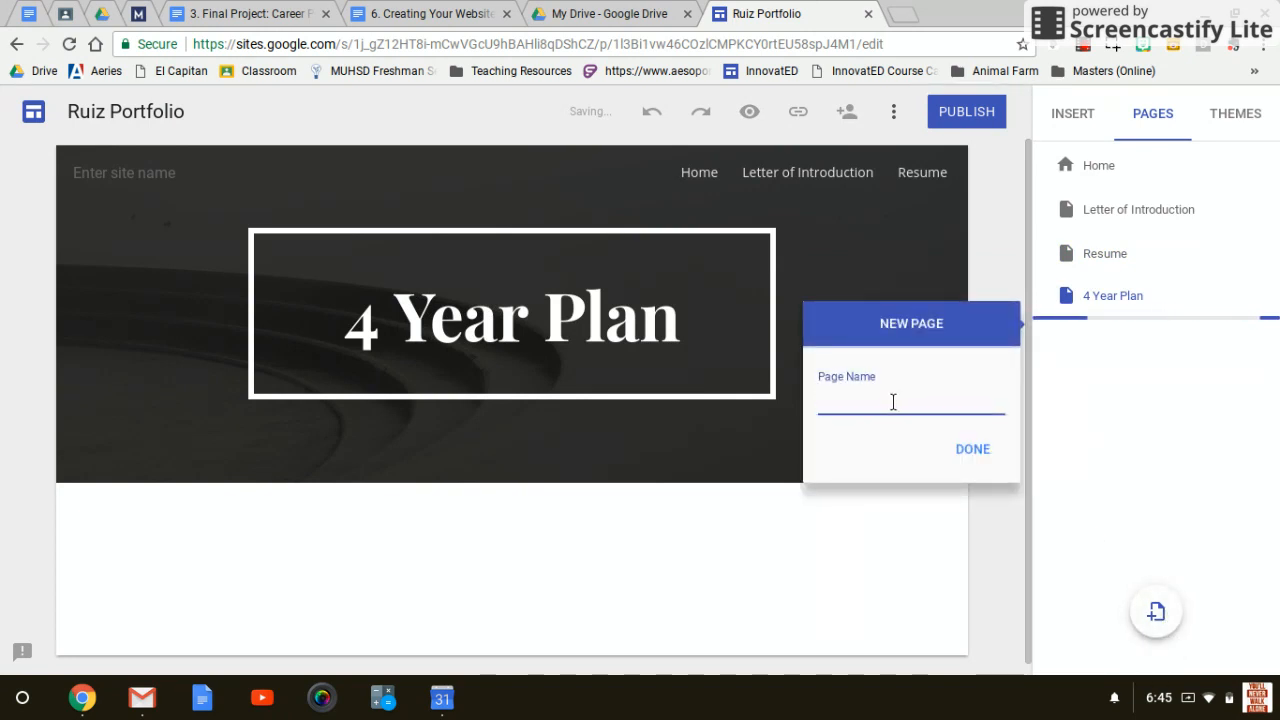
{"action": "type", "text": "Work Sample"}
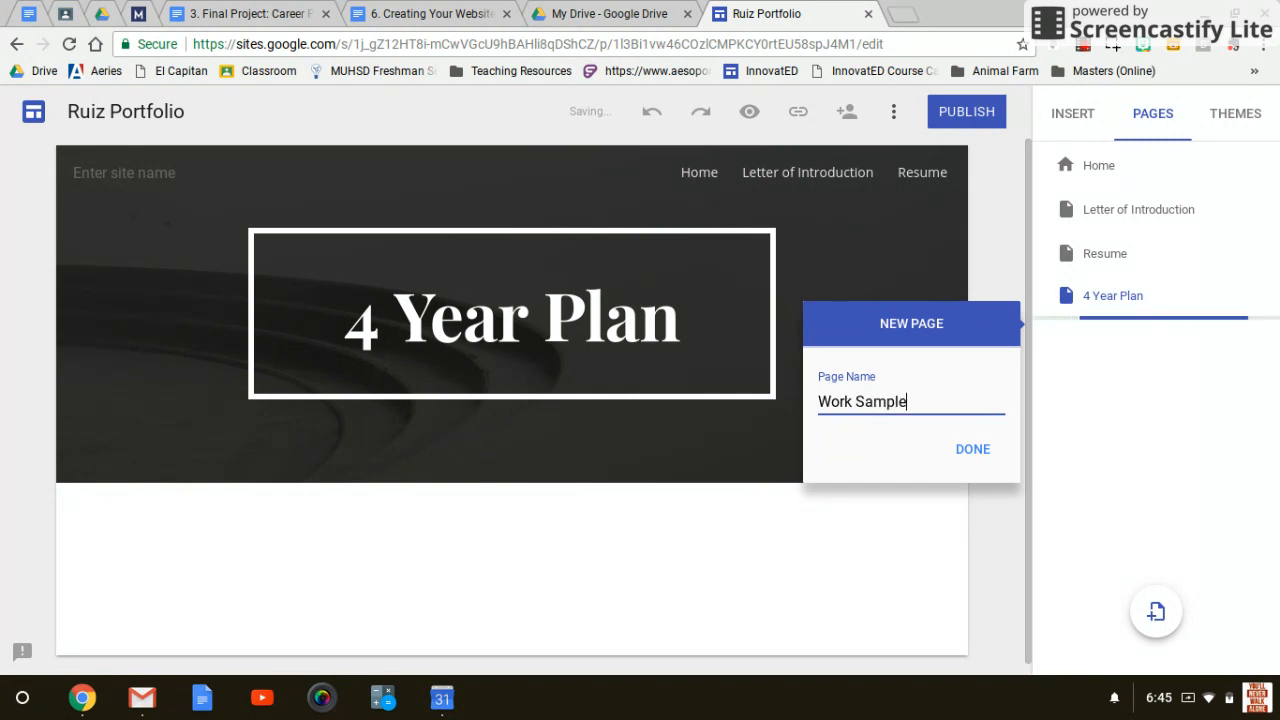
{"action": "left_click", "coordinate": [975, 452]}
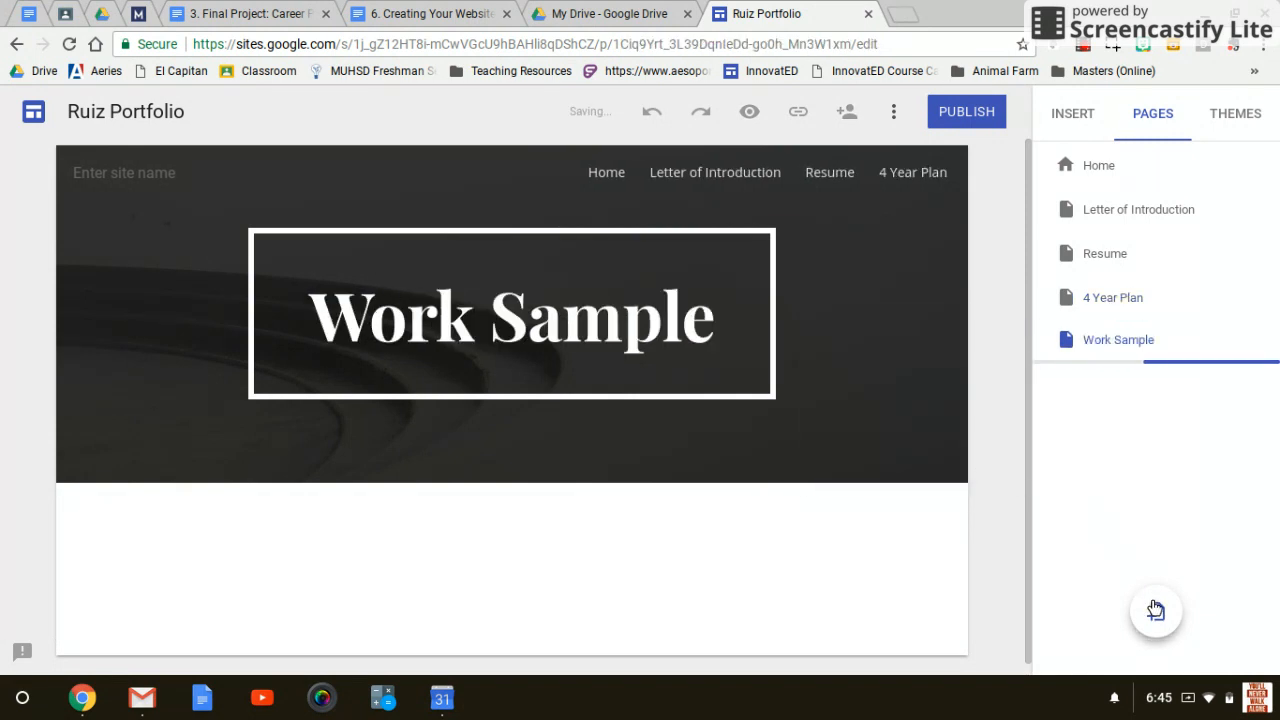
{"action": "left_click", "coordinate": [1155, 612]}
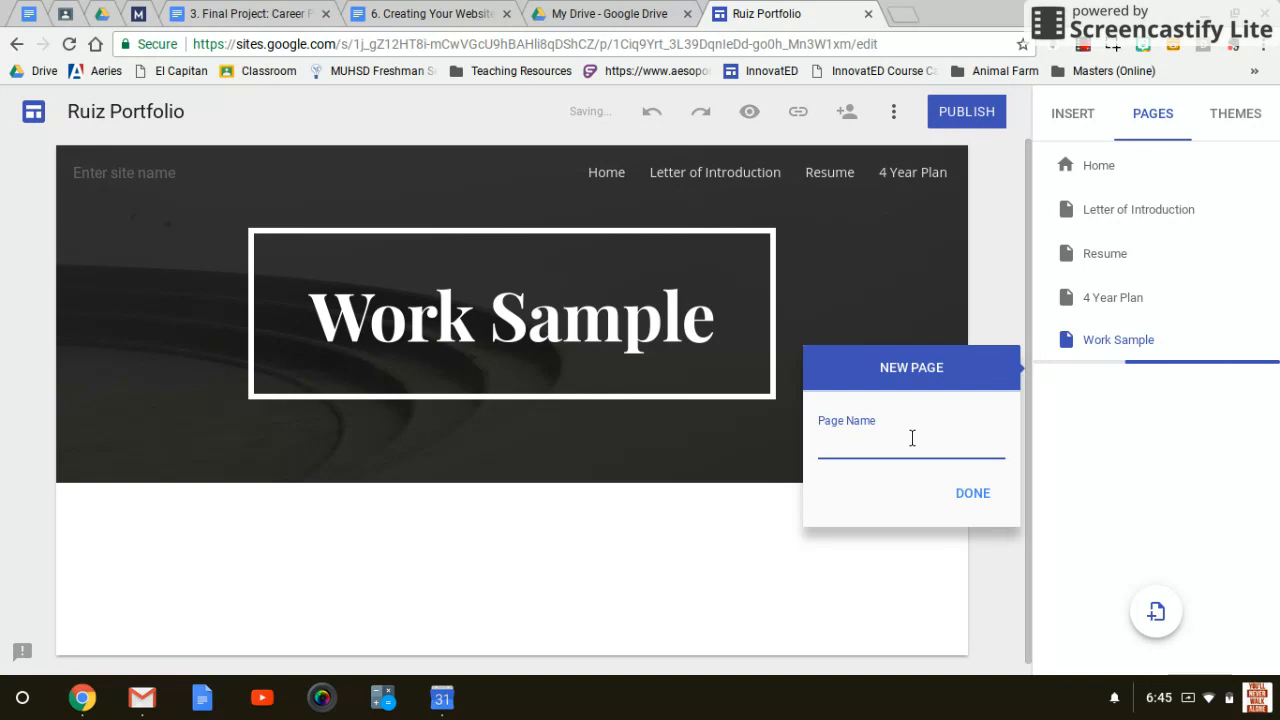
{"action": "type", "text": "Video"}
{"action": "left_click", "coordinate": [961, 500]}
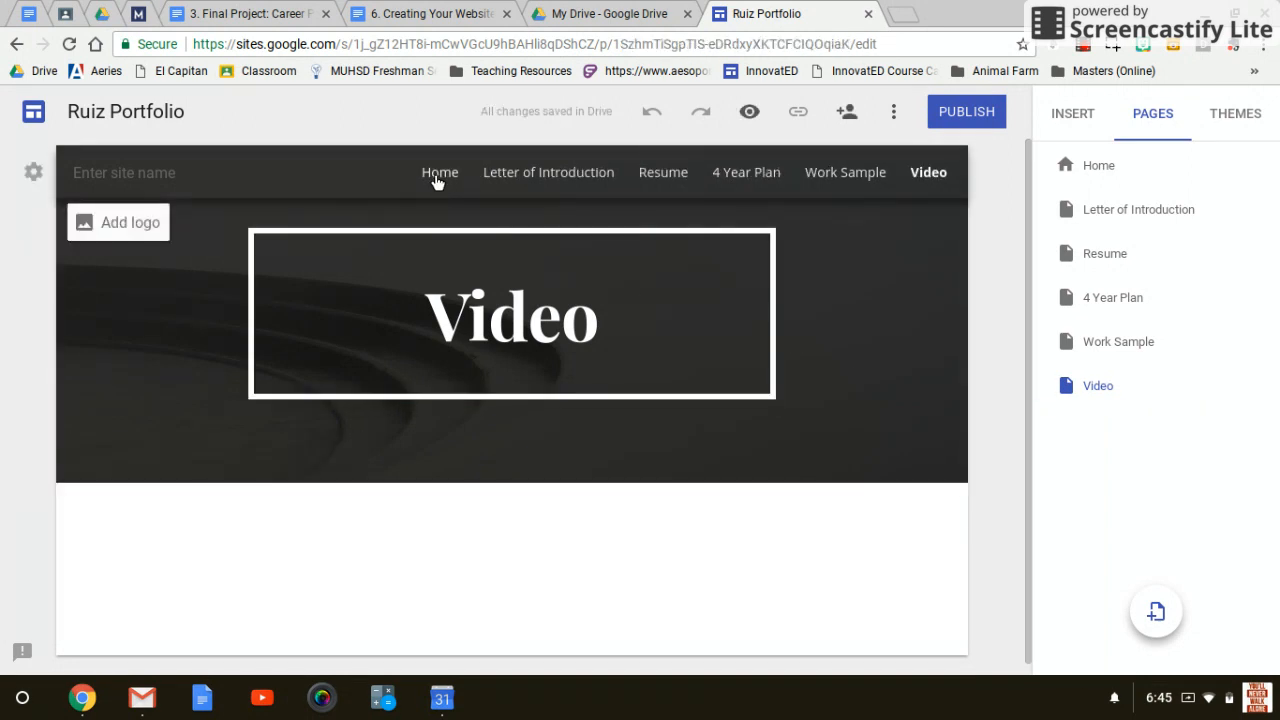
Look through the Home, Letter of Introduction, Resume and 4 Year Plan pages using the site navigation
{"action": "left_click", "coordinate": [436, 175]}
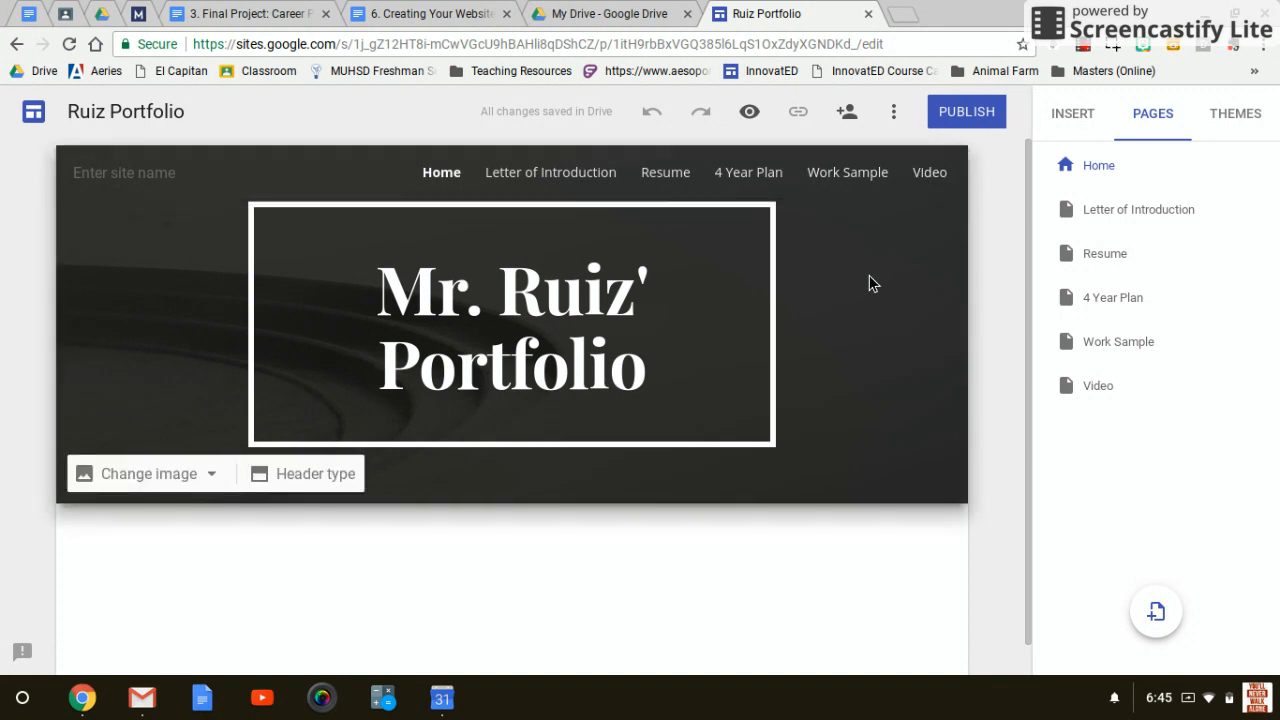
{"action": "left_click", "coordinate": [528, 176]}
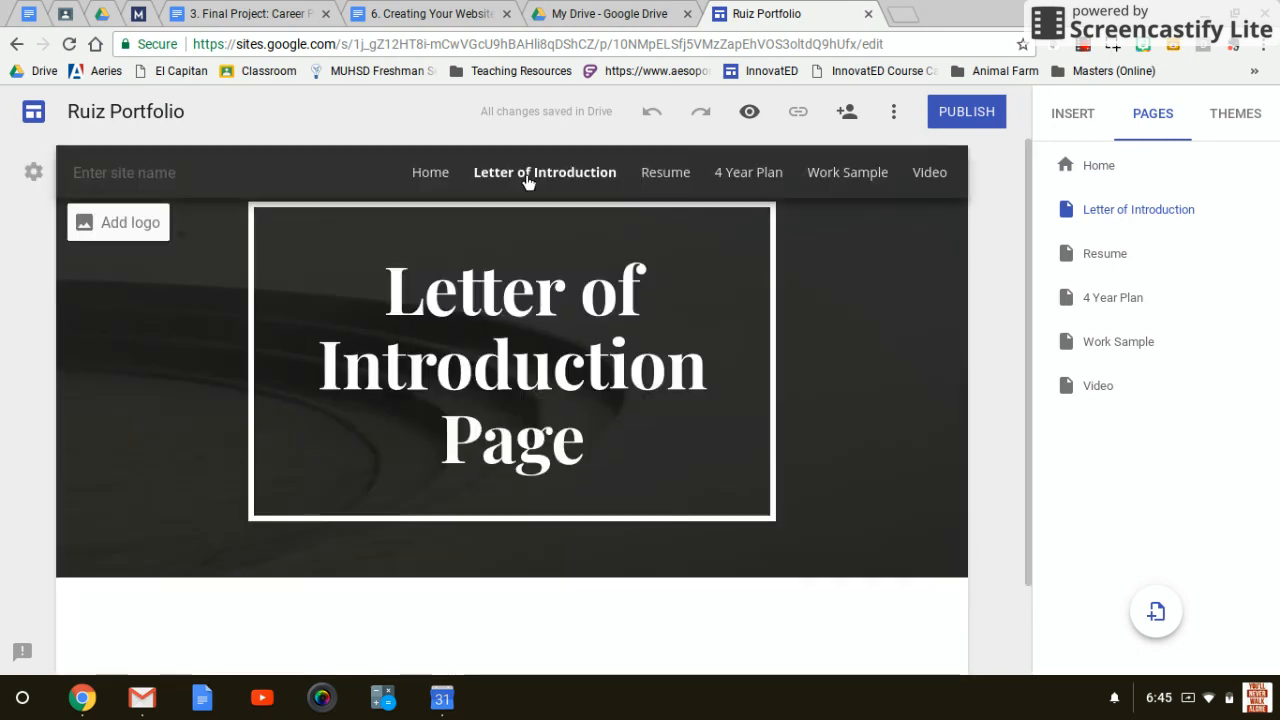
{"action": "scroll", "coordinate": [780, 420], "scroll_direction": "down", "scroll_amount": 2}
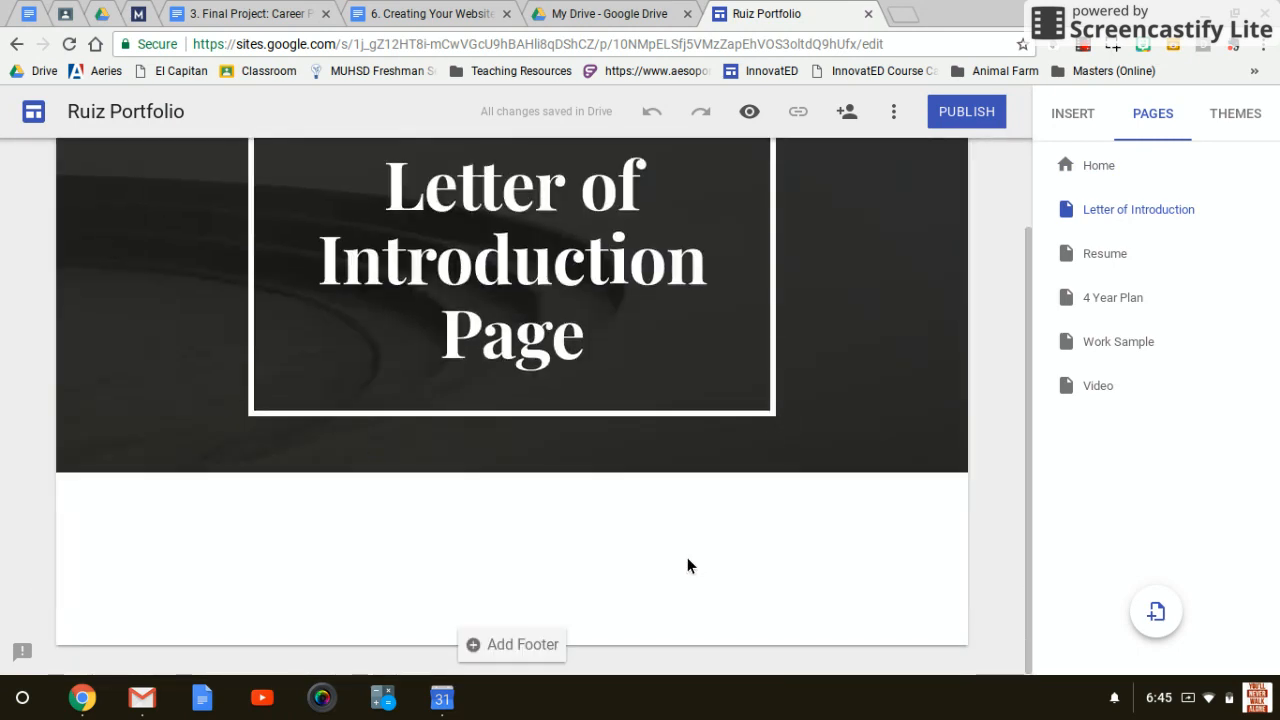
{"action": "scroll", "coordinate": [682, 573], "scroll_direction": "up", "scroll_amount": 2}
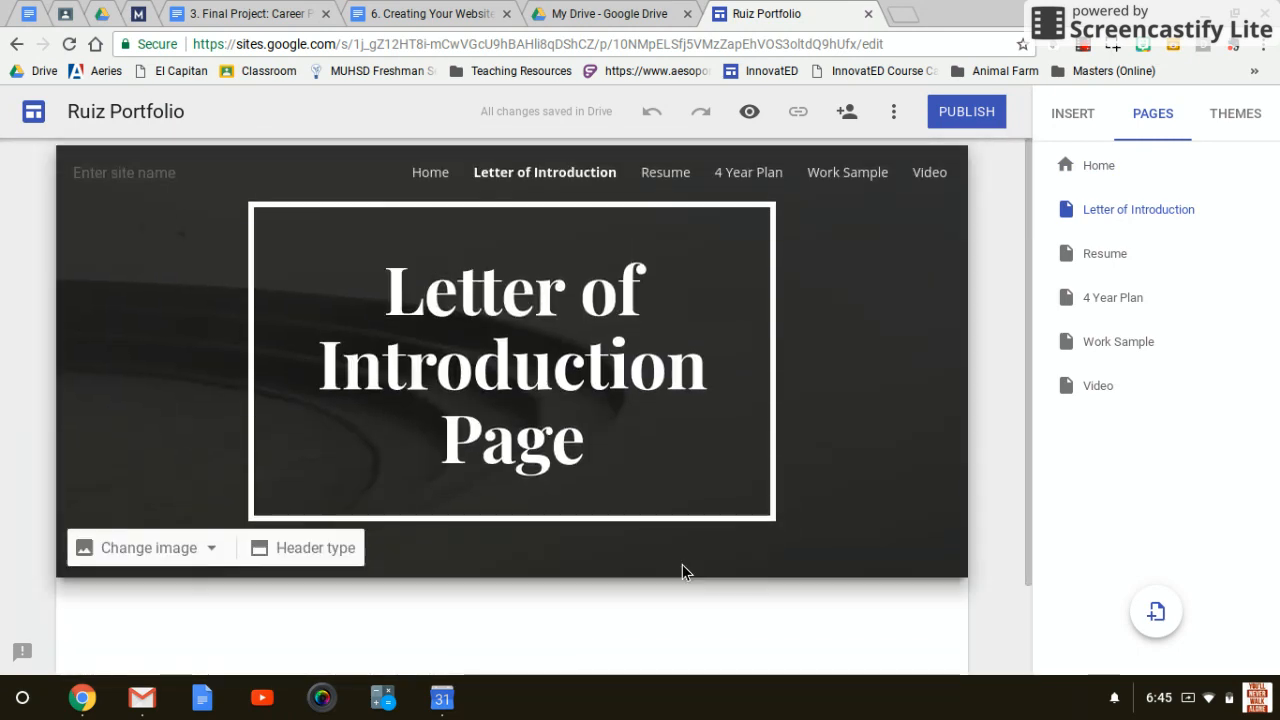
{"action": "left_click", "coordinate": [668, 171]}
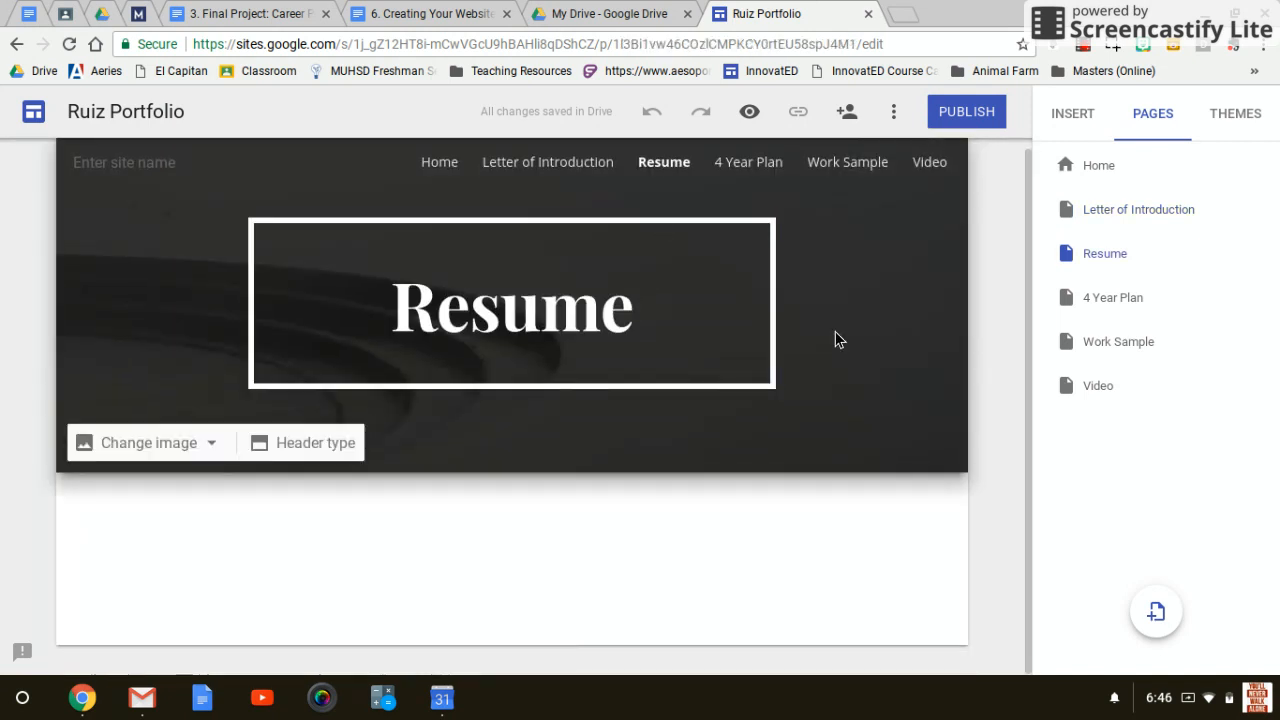
{"action": "left_click", "coordinate": [745, 175]}
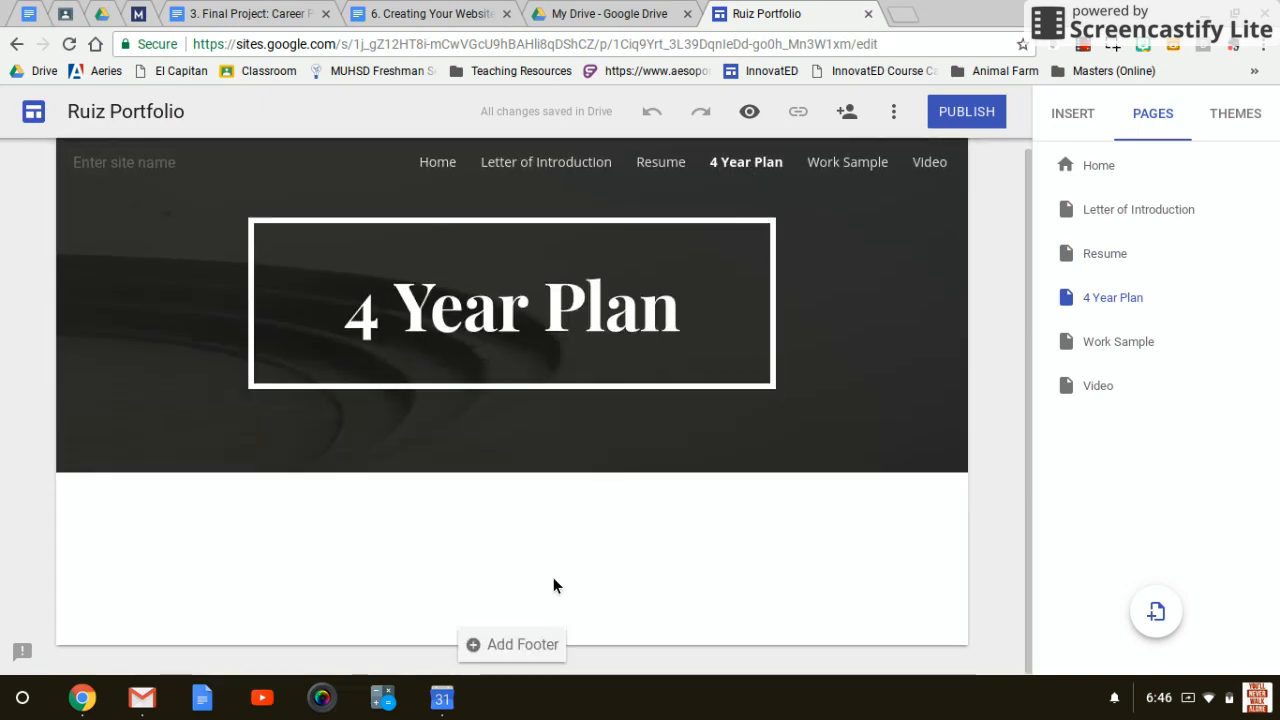
View the Work Sample and Video pages through the site navigation, and return to the Letter of Introduction page
{"action": "left_click", "coordinate": [869, 163]}
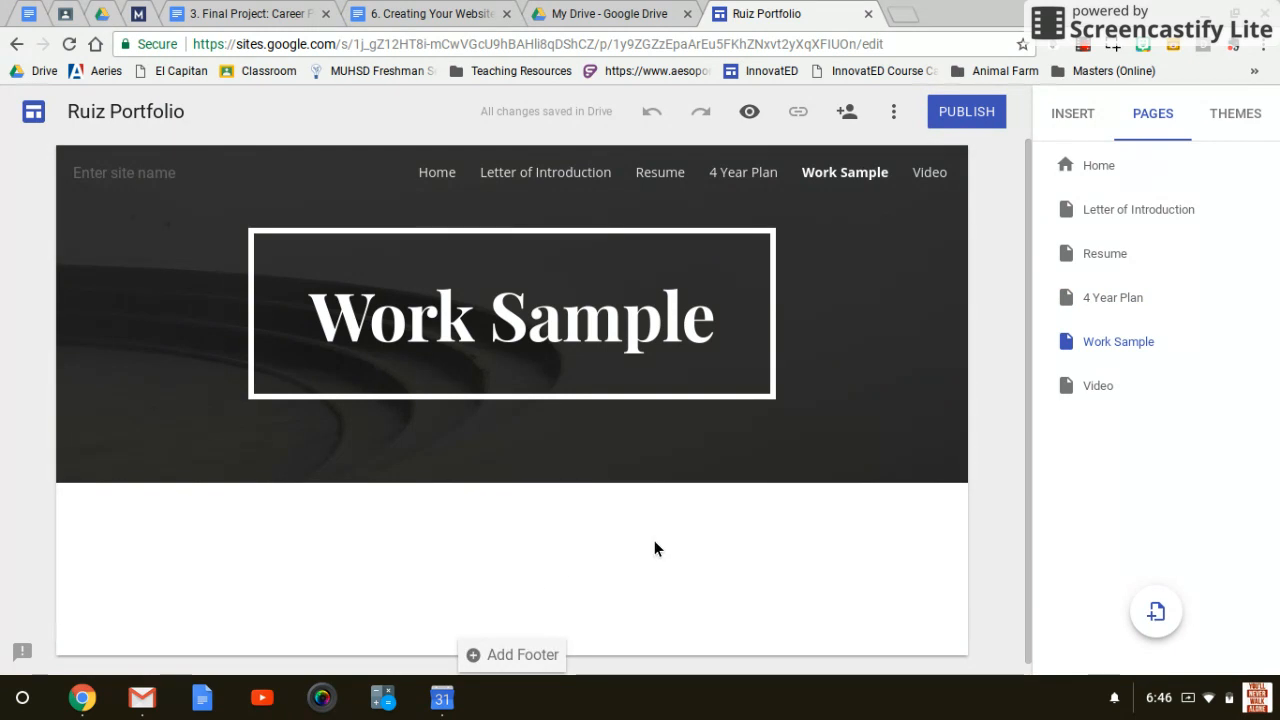
{"action": "left_click", "coordinate": [935, 176]}
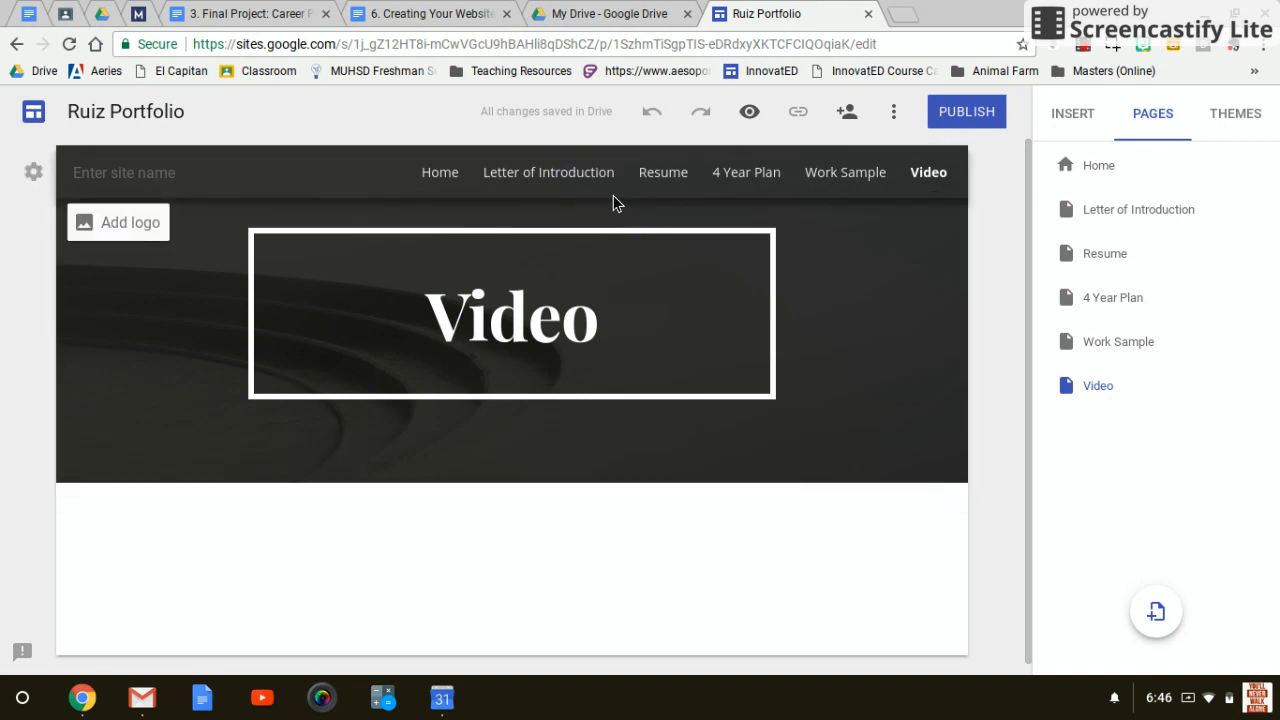
{"action": "left_click", "coordinate": [515, 176]}
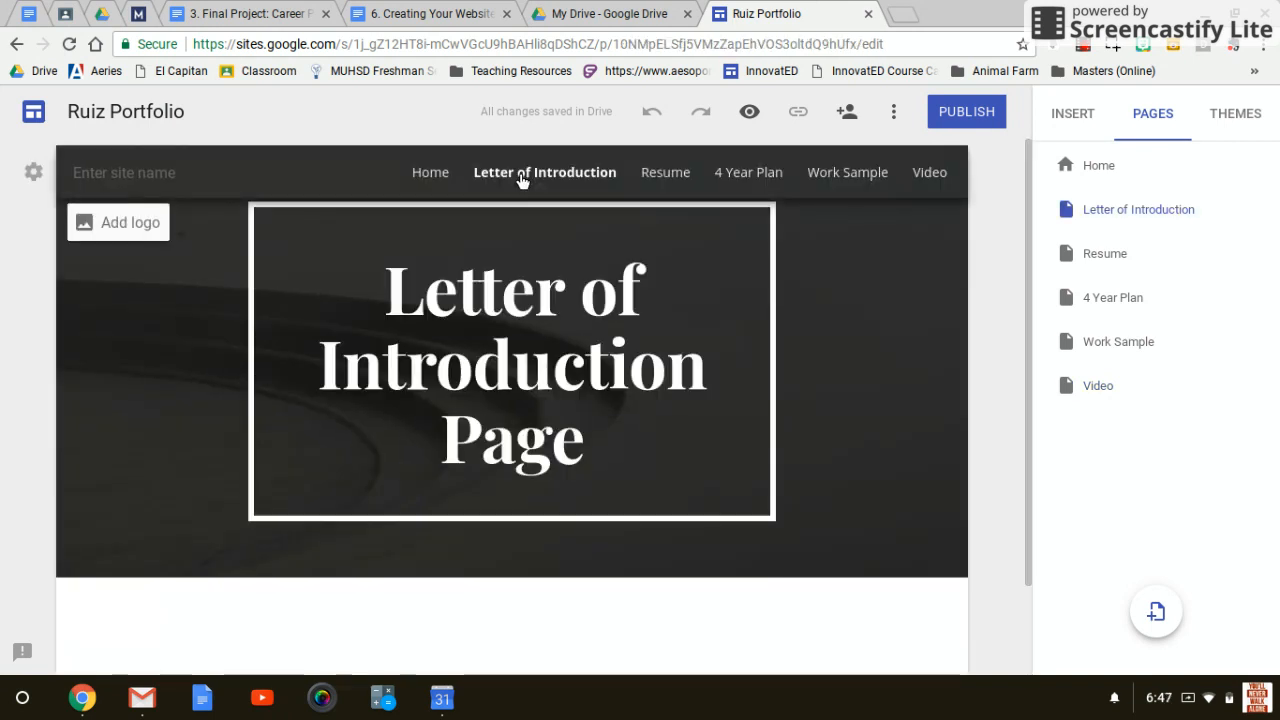
{"action": "scroll", "coordinate": [876, 337], "scroll_direction": "down", "scroll_amount": 2}
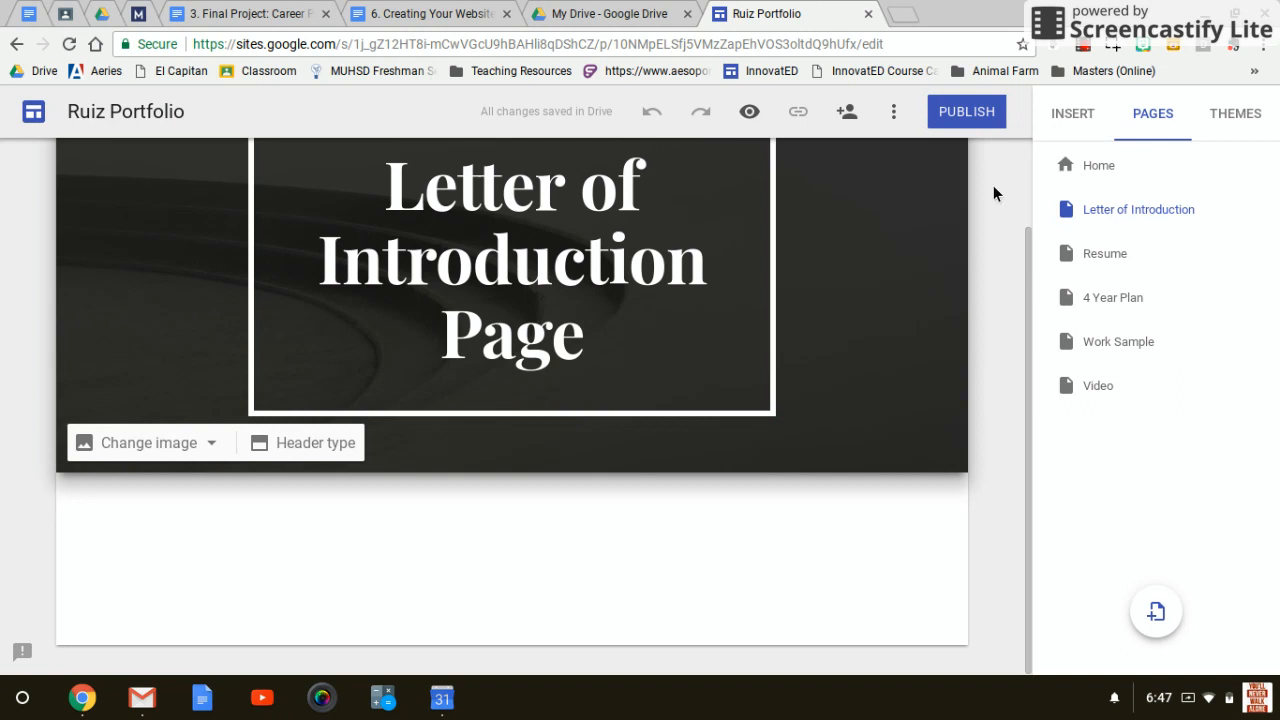
{"action": "left_click", "coordinate": [1071, 118]}
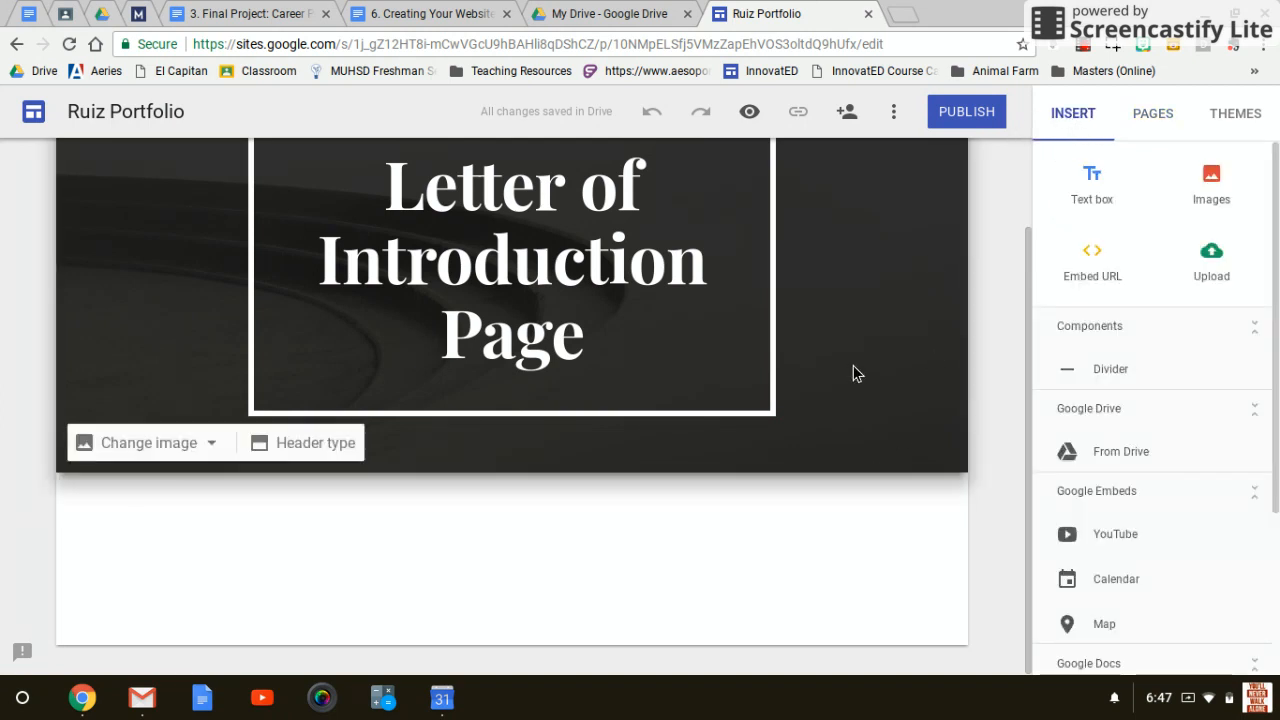
{"action": "scroll", "coordinate": [849, 392], "scroll_direction": "up", "scroll_amount": 1}
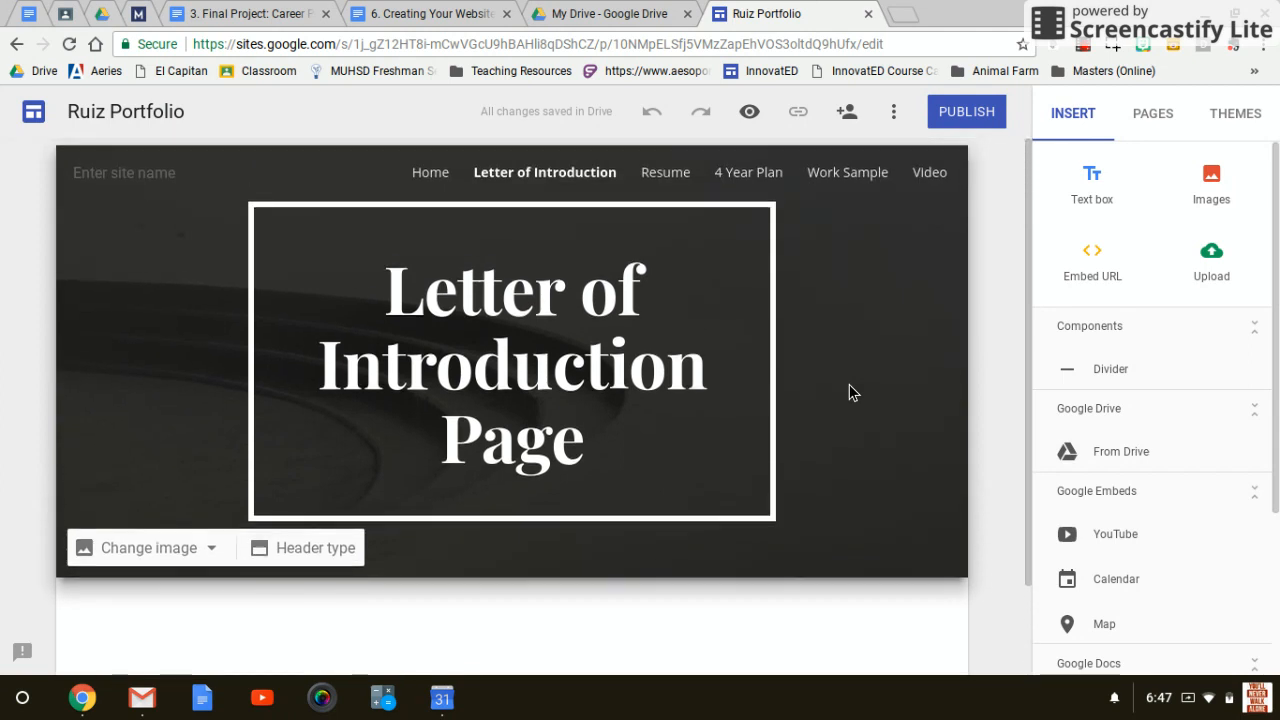
{"action": "scroll", "coordinate": [849, 385], "scroll_direction": "down", "scroll_amount": 1}
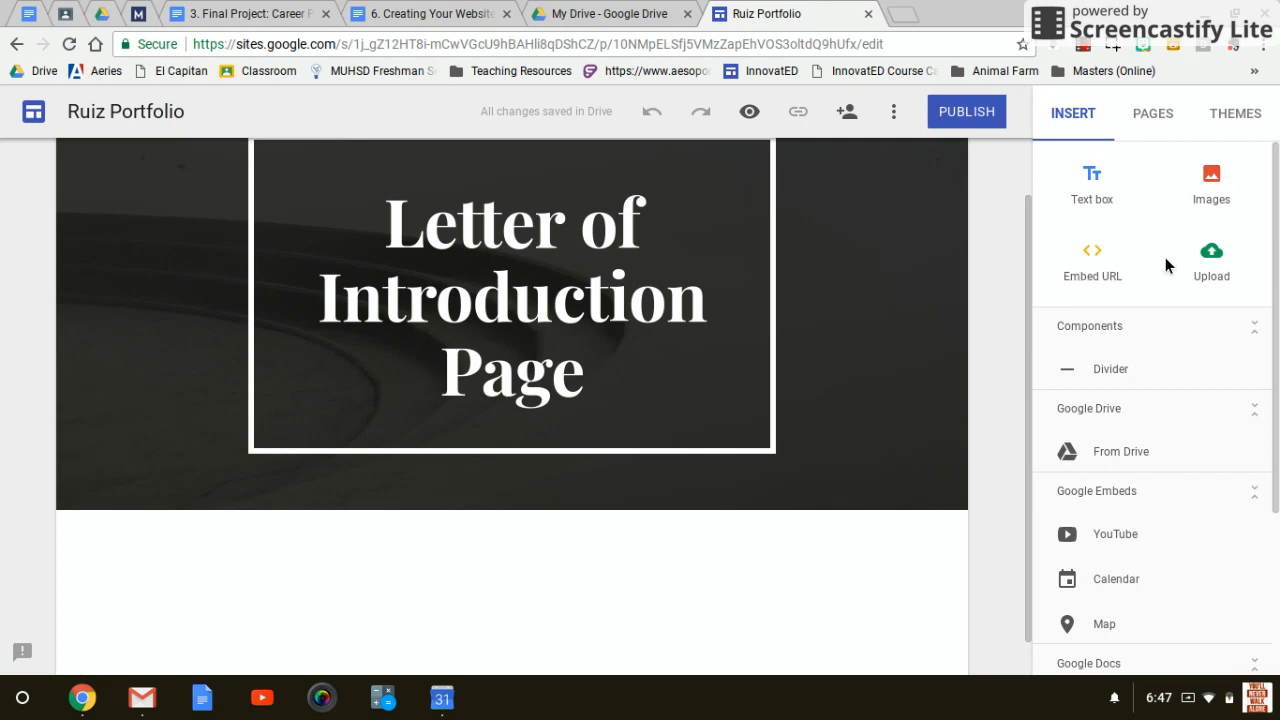
{"action": "left_click", "coordinate": [1222, 275]}
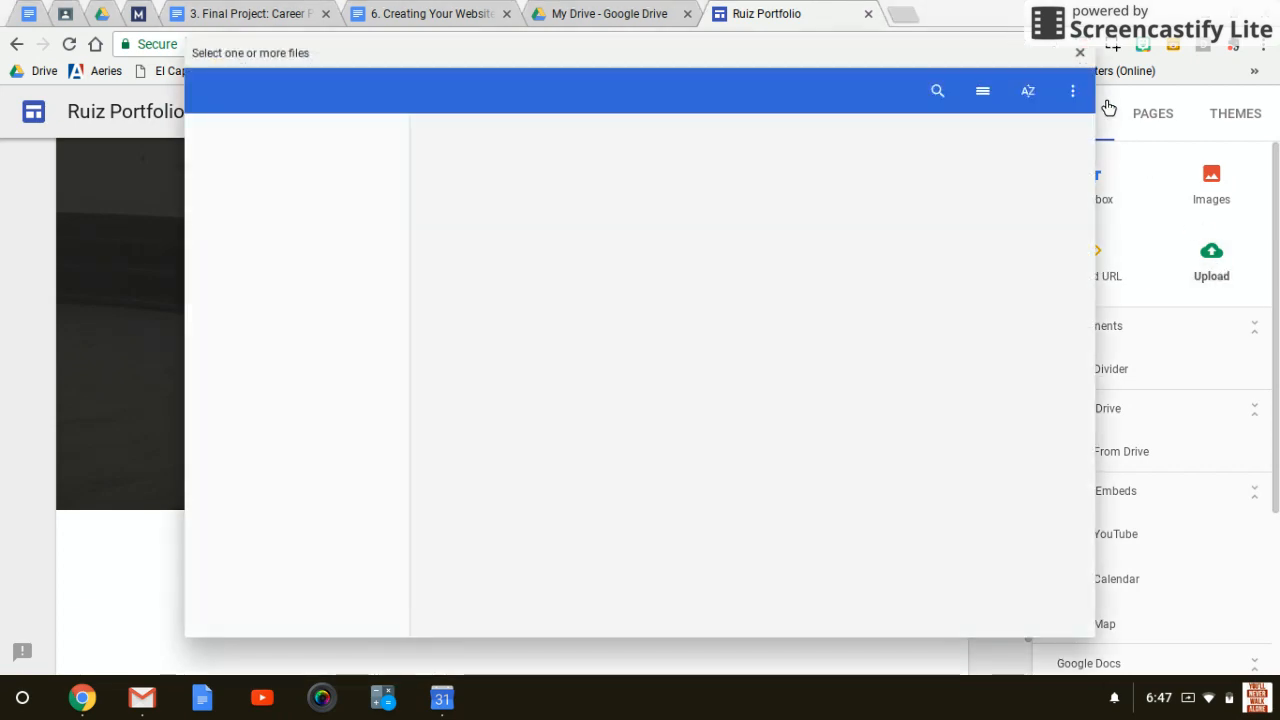
{"action": "left_click", "coordinate": [1080, 52]}
{"action": "mouse_move", "coordinate": [784, 440]}
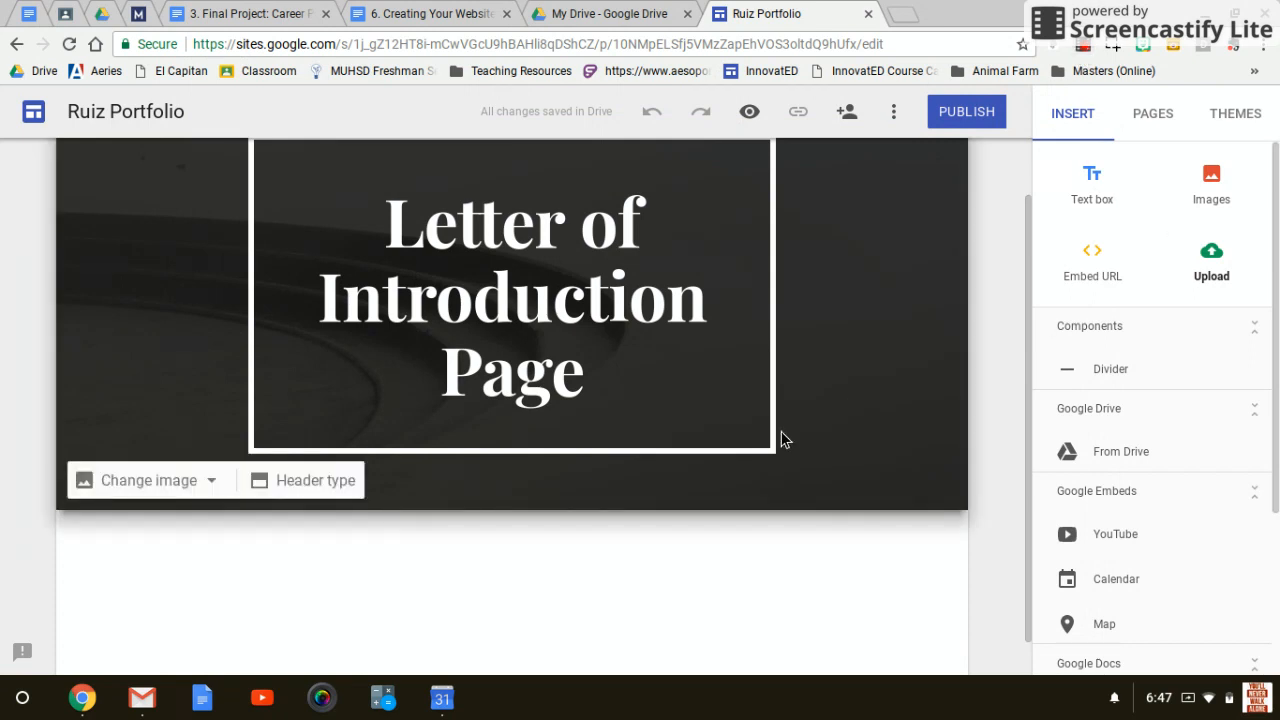
{"action": "scroll", "coordinate": [784, 440], "scroll_direction": "down", "scroll_amount": 1}
{"action": "scroll", "coordinate": [781, 431], "scroll_direction": "up", "scroll_amount": 2}
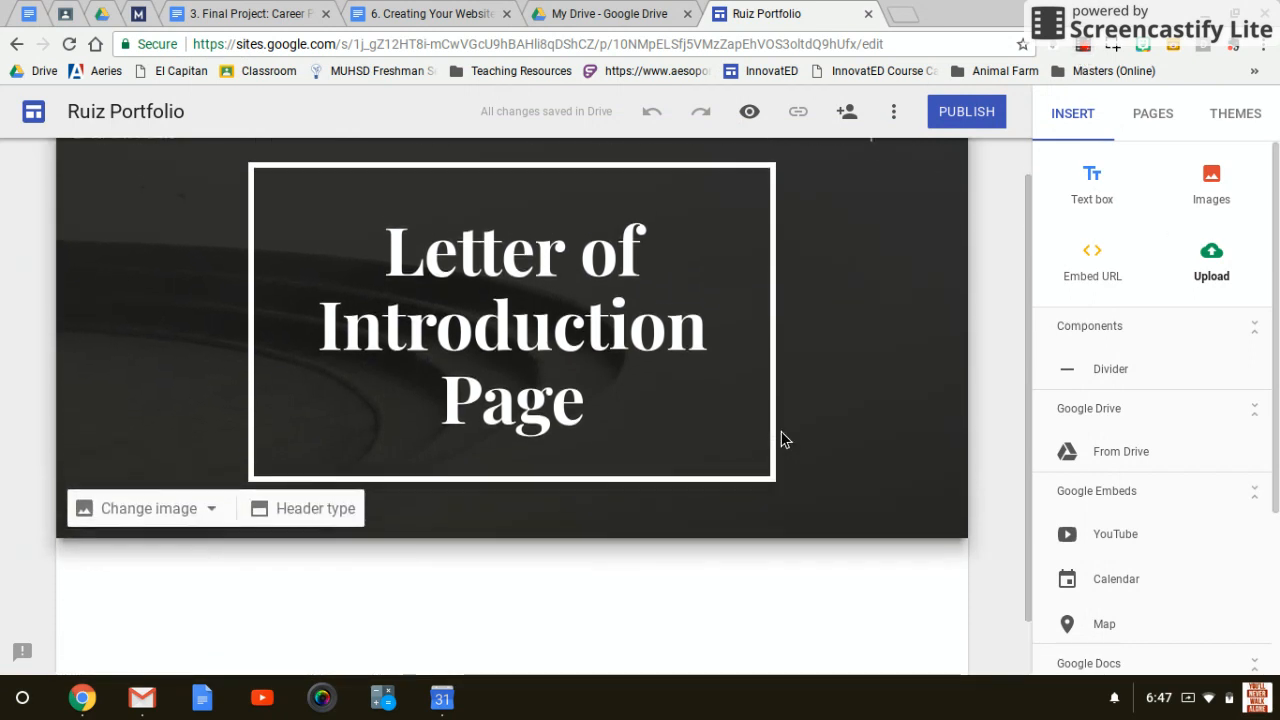
{"action": "triple_click", "coordinate": [392, 250]}
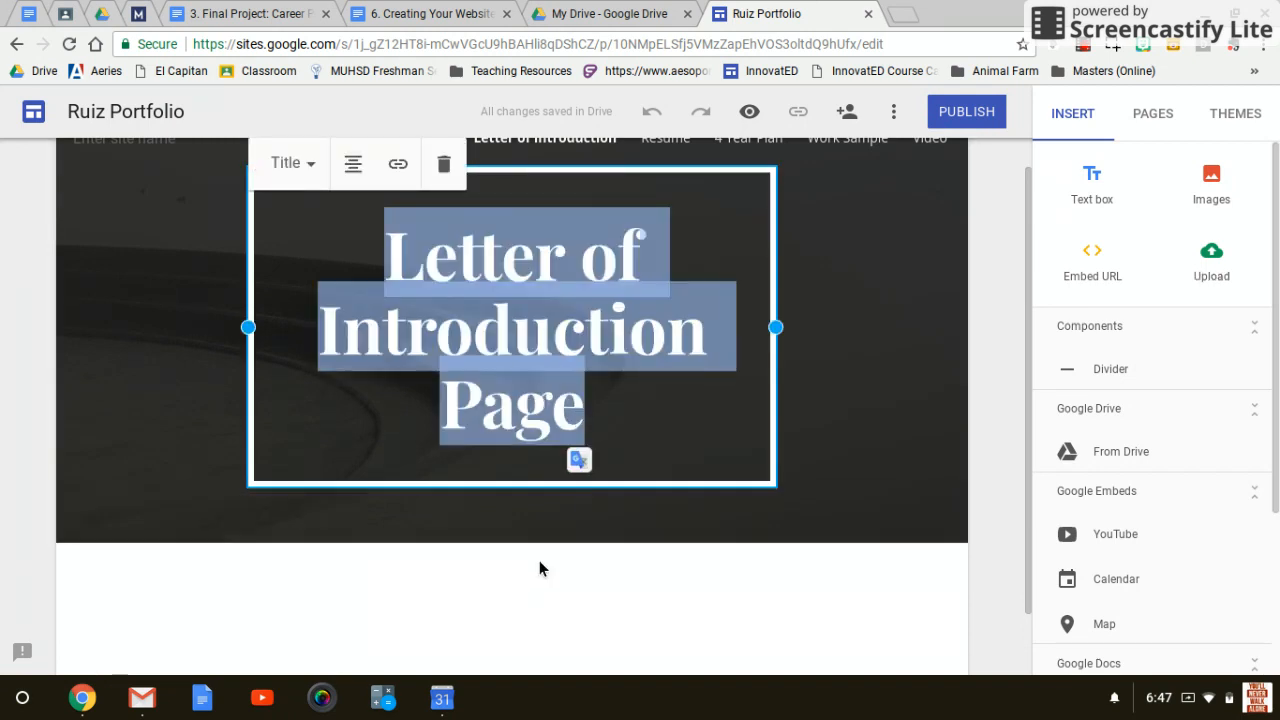
Insert the "1. Final Project (T)" document from Google Drive into the empty area below the Letter of Introduction header
{"action": "scroll", "coordinate": [539, 568], "scroll_direction": "down", "scroll_amount": 2}
{"action": "double_click", "coordinate": [534, 545]}
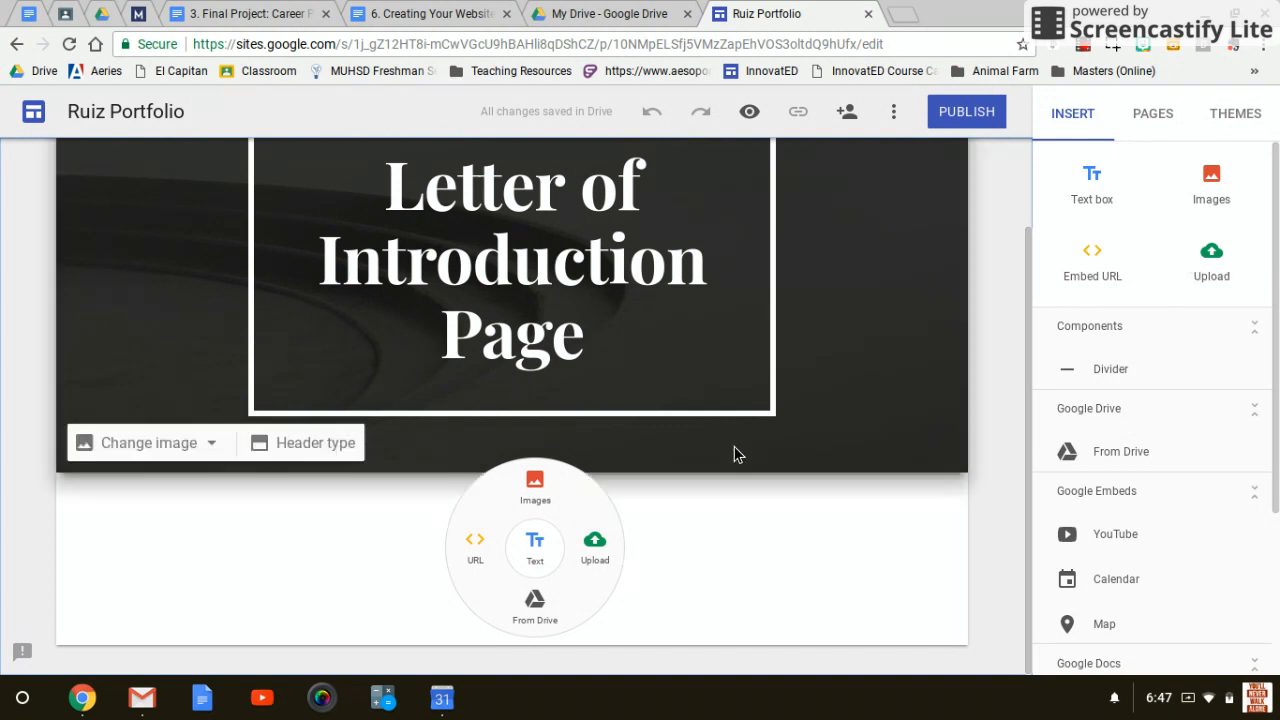
{"action": "left_click", "coordinate": [535, 605]}
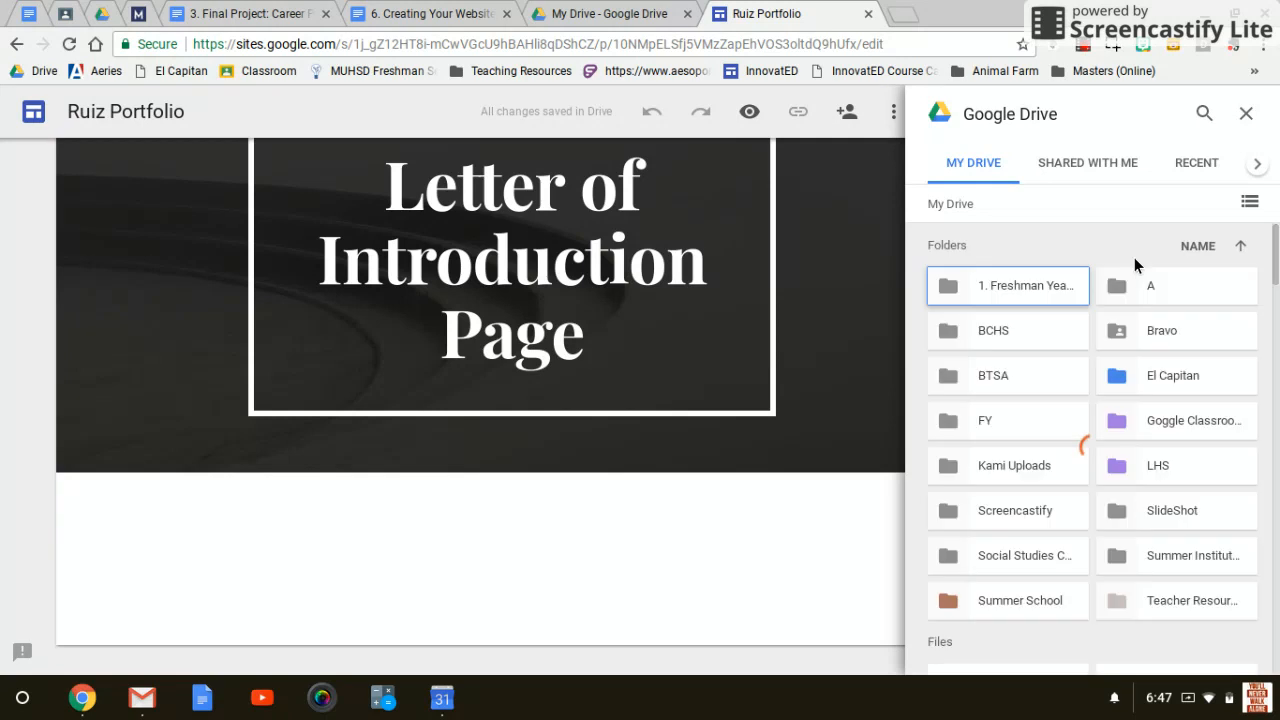
{"action": "scroll", "coordinate": [1097, 364], "scroll_direction": "down", "scroll_amount": 5}
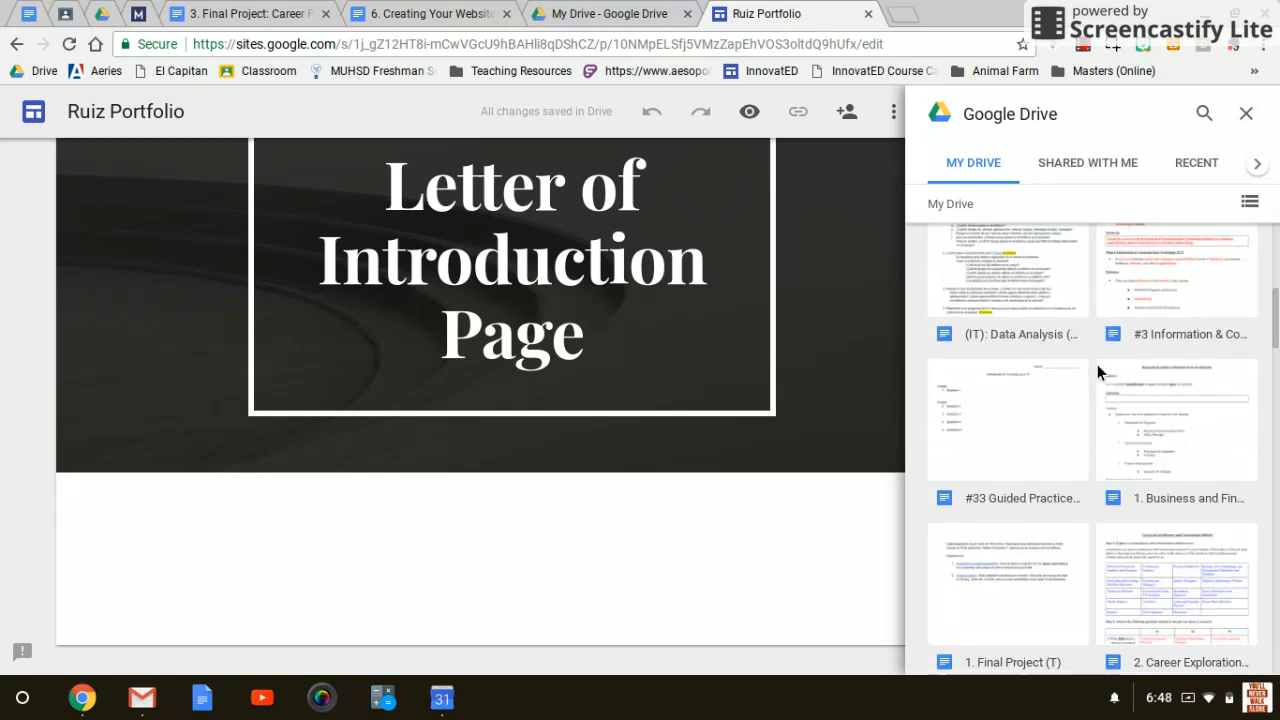
{"action": "scroll", "coordinate": [1097, 364], "scroll_direction": "down", "scroll_amount": 1}
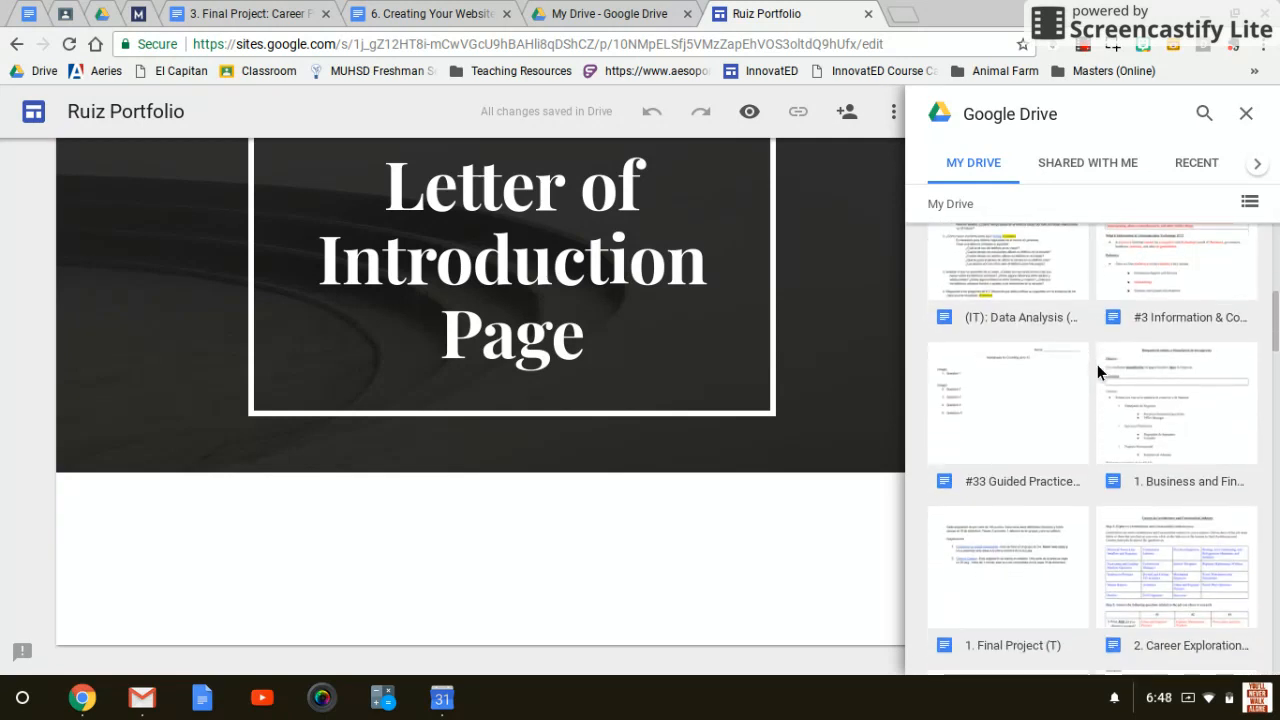
{"action": "left_click", "coordinate": [996, 543]}
{"action": "left_click", "coordinate": [996, 543]}
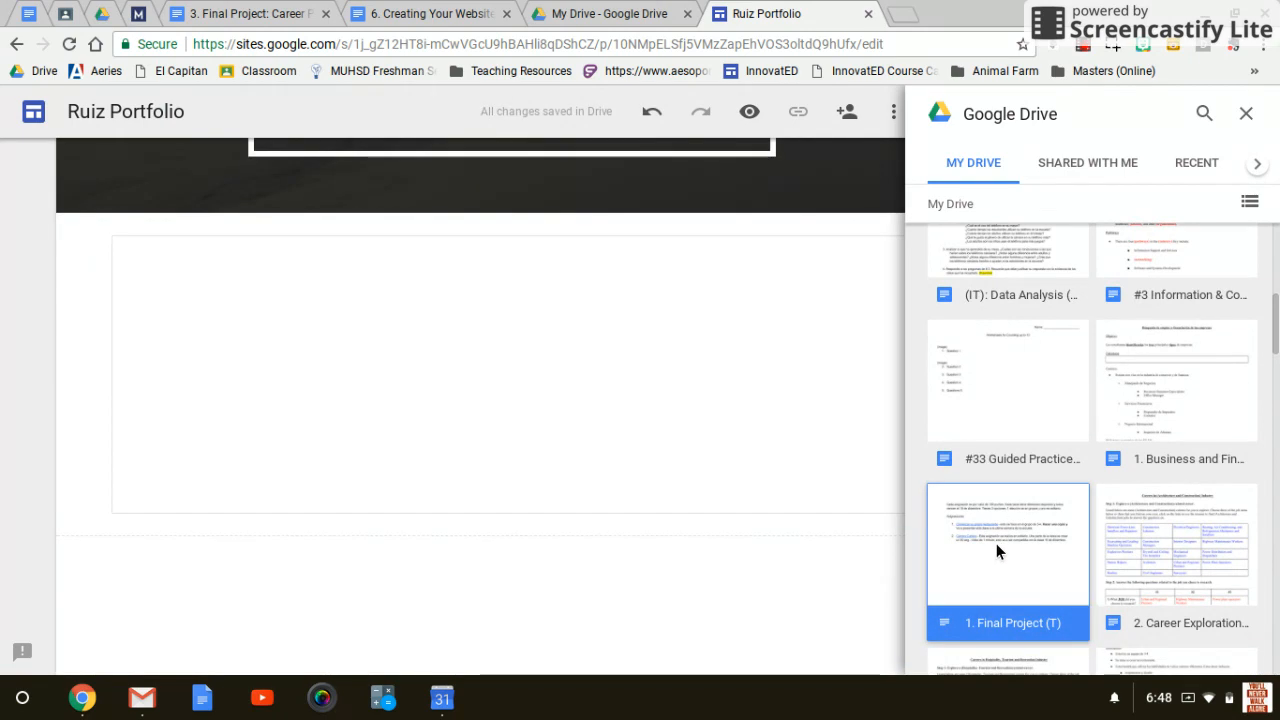
{"action": "left_click", "coordinate": [931, 650]}
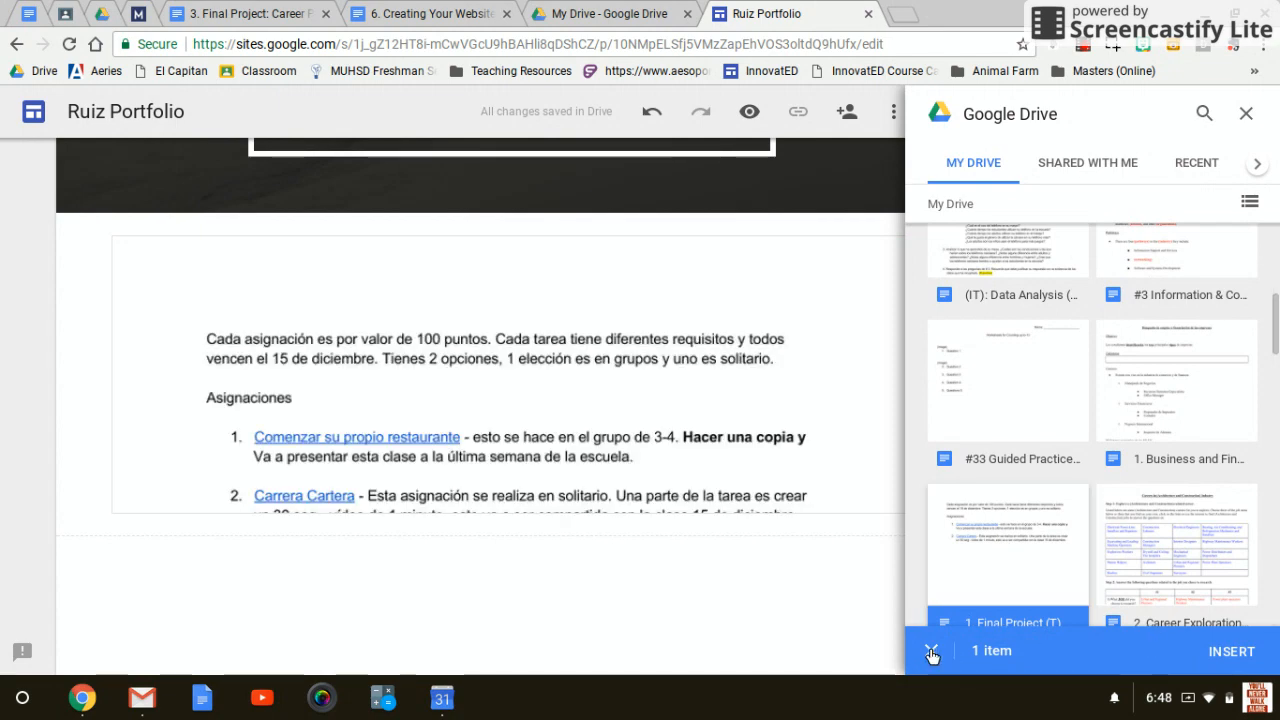
{"action": "left_click", "coordinate": [1246, 113]}
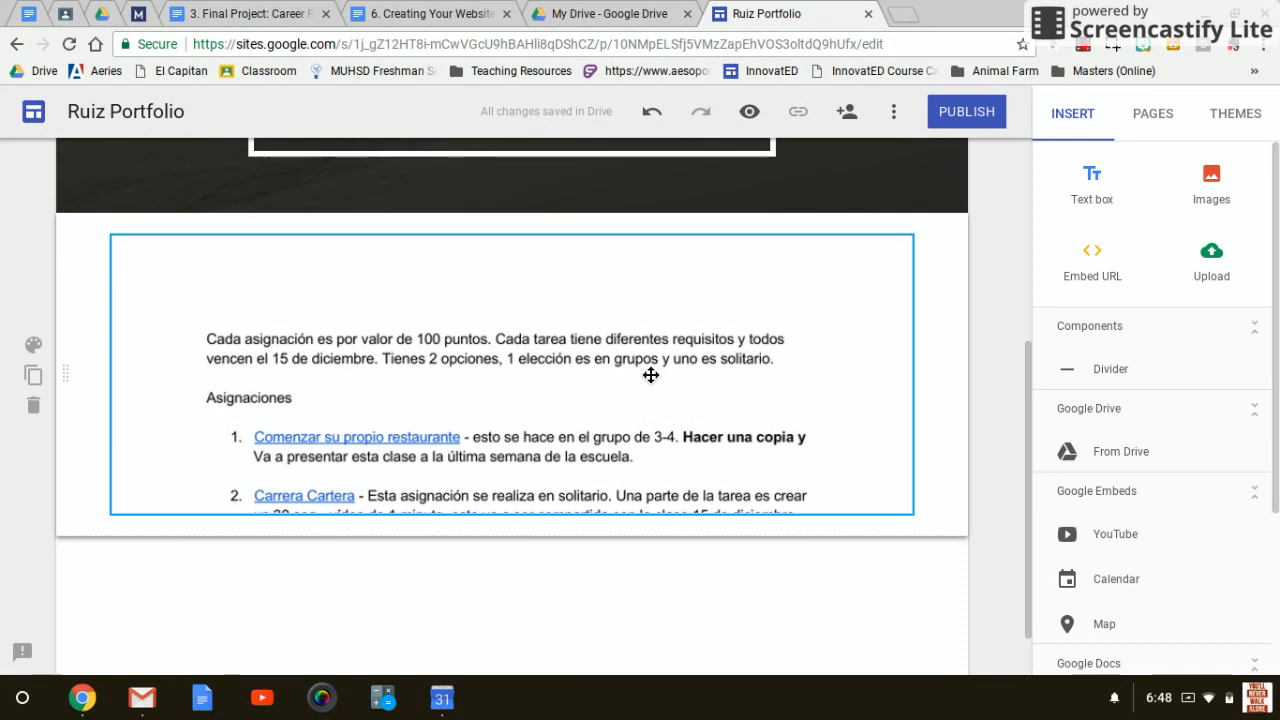
Examine the embedded document on the Letter of Introduction page, visiting the Home page in between
{"action": "scroll", "coordinate": [651, 374], "scroll_direction": "down", "scroll_amount": 1}
{"action": "scroll", "coordinate": [651, 374], "scroll_direction": "up", "scroll_amount": 2}
{"action": "scroll", "coordinate": [651, 374], "scroll_direction": "up", "scroll_amount": 1}
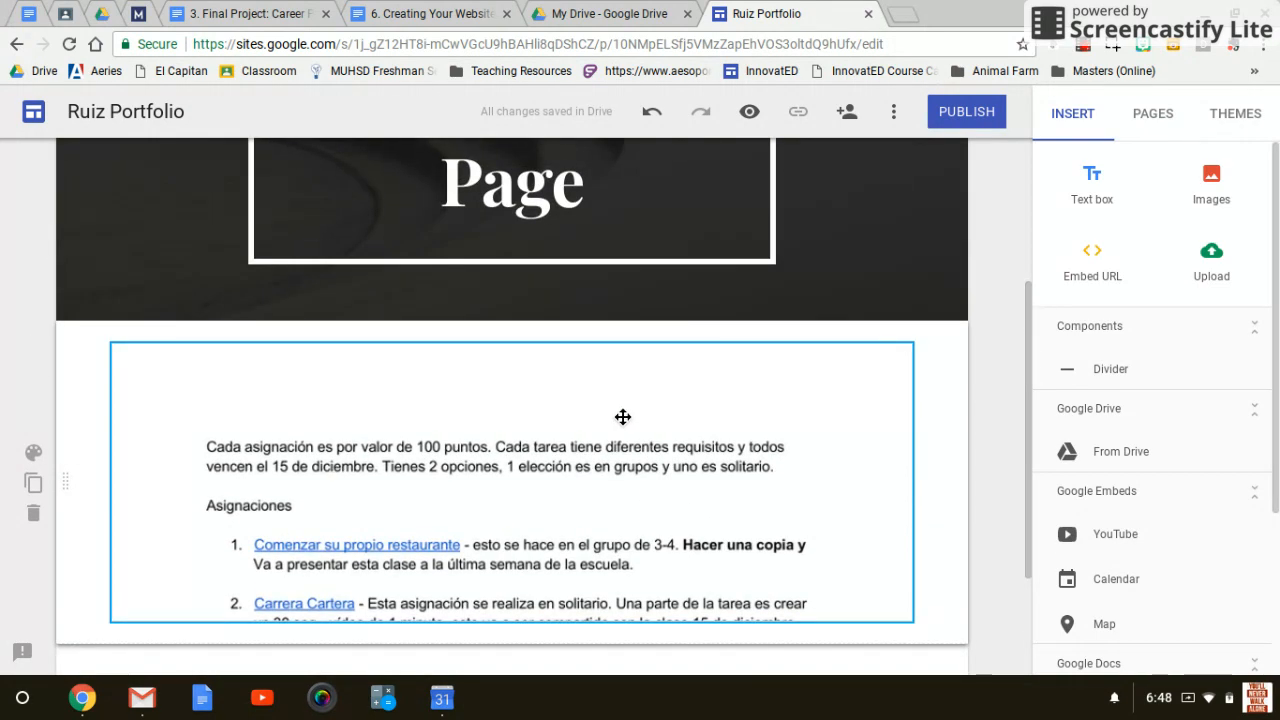
{"action": "scroll", "coordinate": [623, 416], "scroll_direction": "down", "scroll_amount": 2}
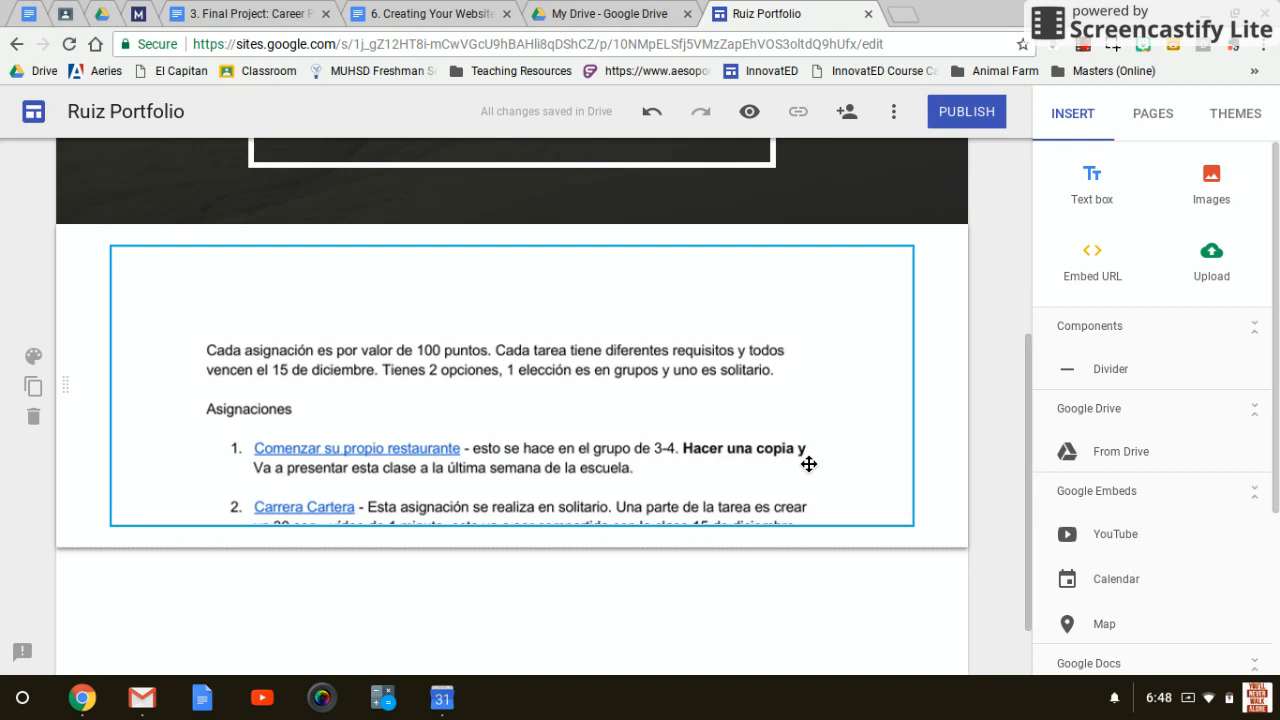
{"action": "scroll", "coordinate": [808, 463], "scroll_direction": "up", "scroll_amount": 4}
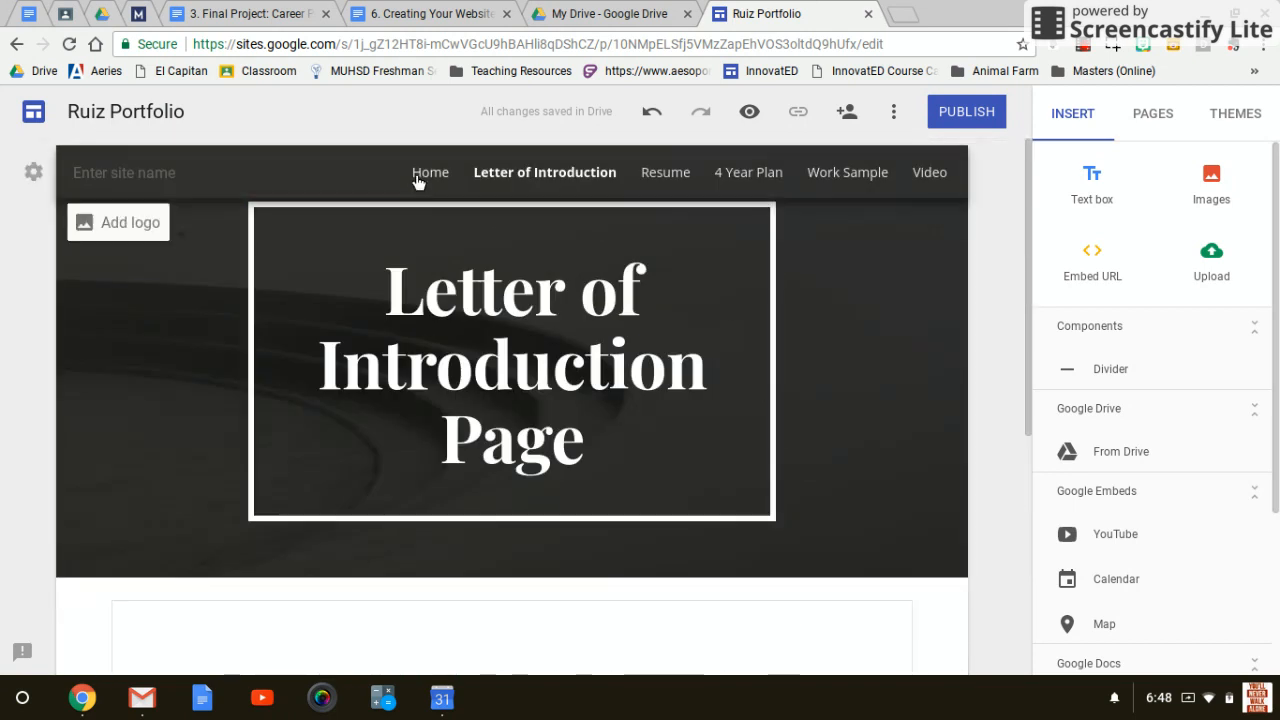
{"action": "left_click", "coordinate": [428, 173]}
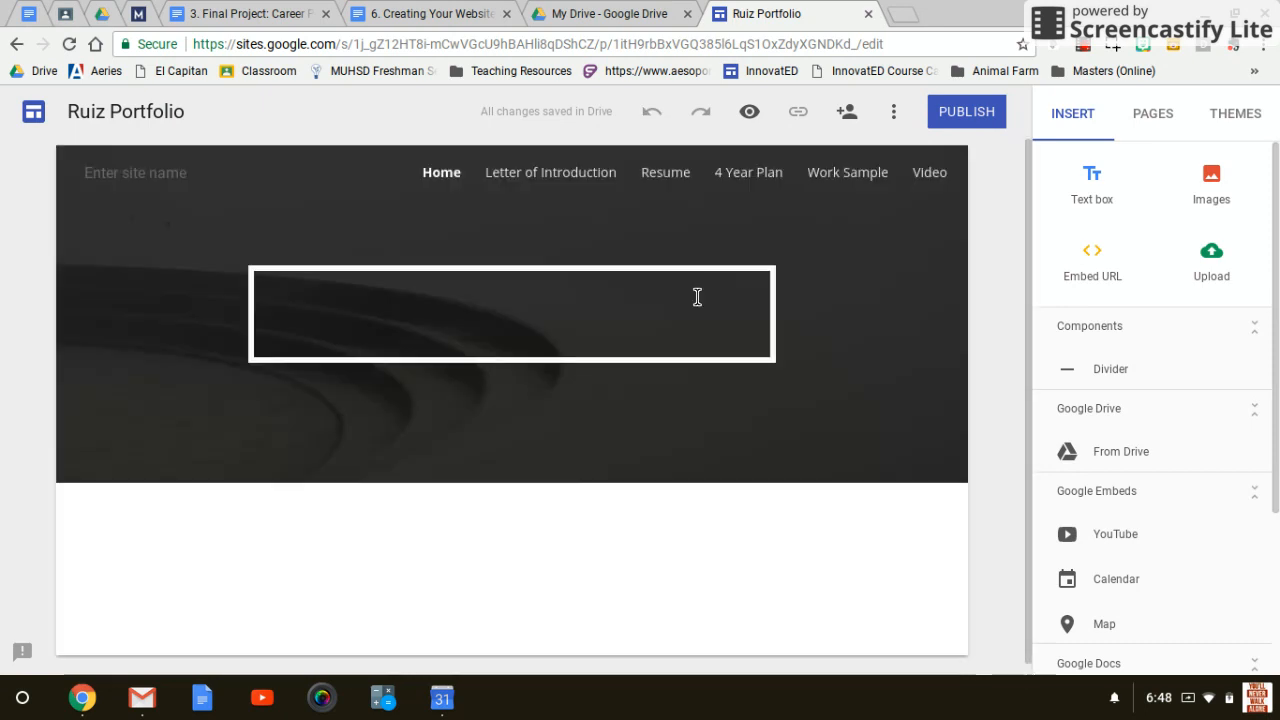
{"action": "scroll", "coordinate": [860, 320], "scroll_direction": "down", "scroll_amount": 1}
{"action": "scroll", "coordinate": [862, 325], "scroll_direction": "up", "scroll_amount": 1}
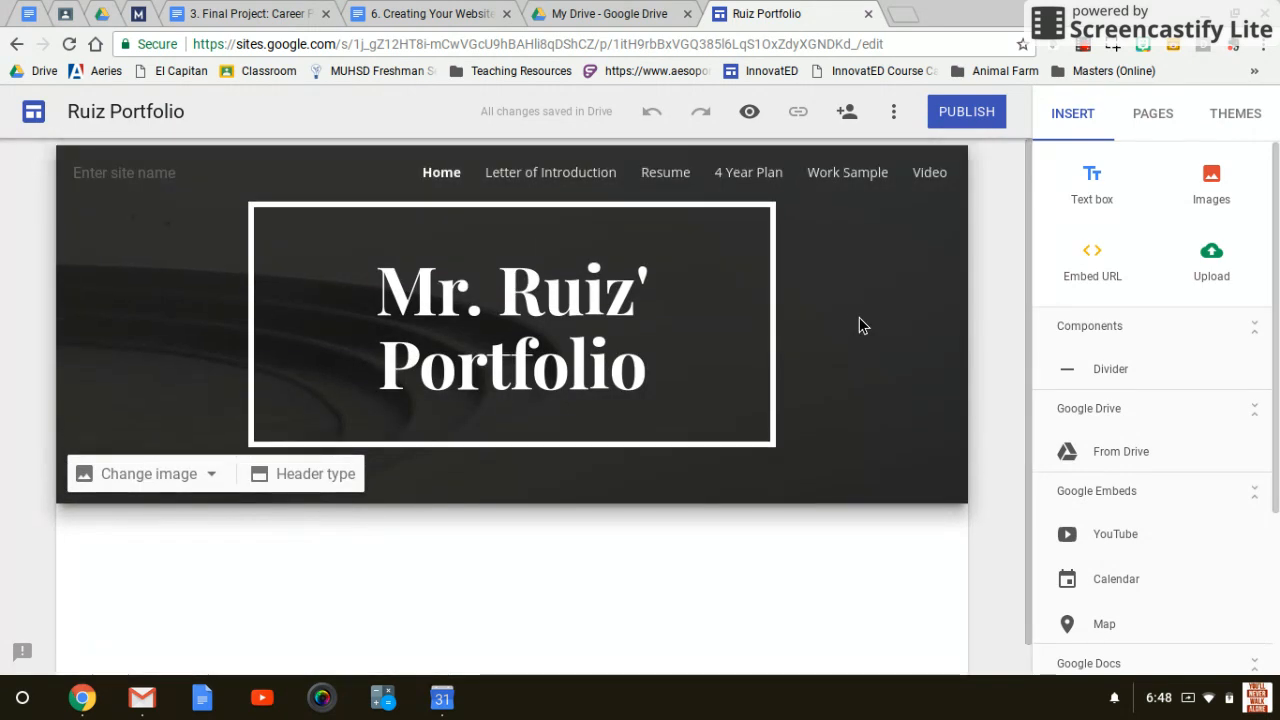
{"action": "left_click", "coordinate": [557, 175]}
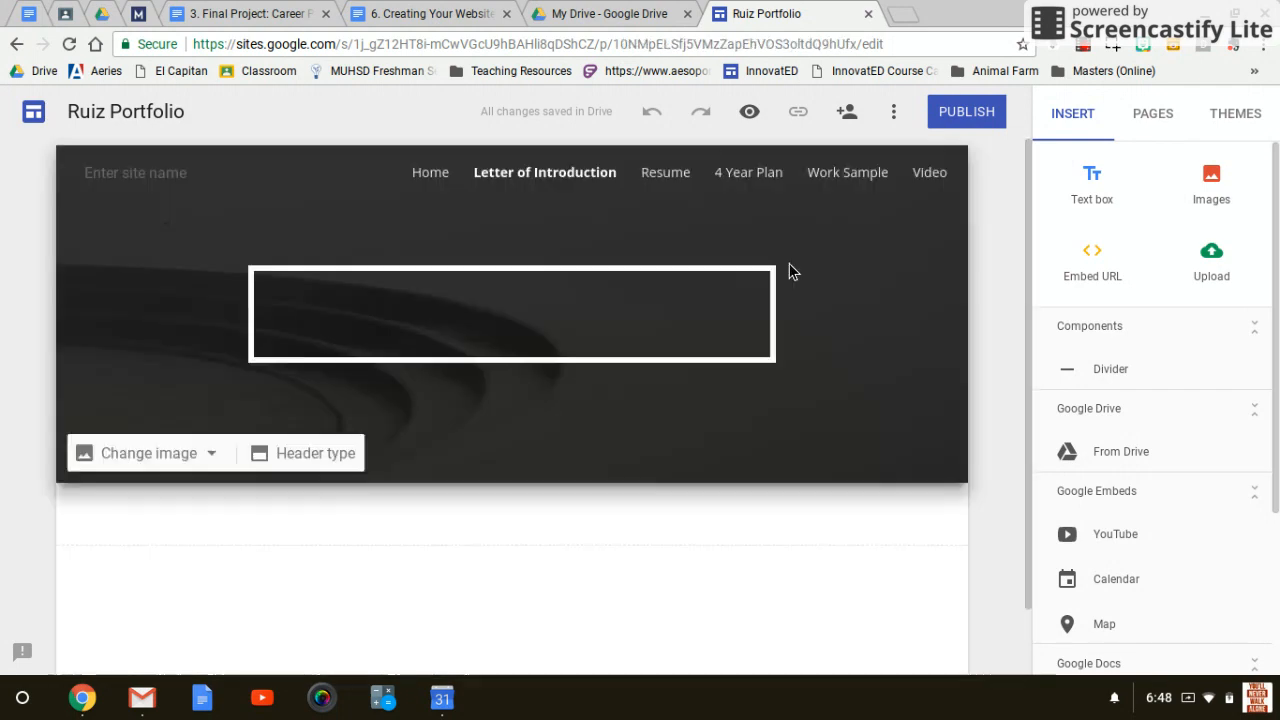
{"action": "scroll", "coordinate": [964, 363], "scroll_direction": "down", "scroll_amount": 4}
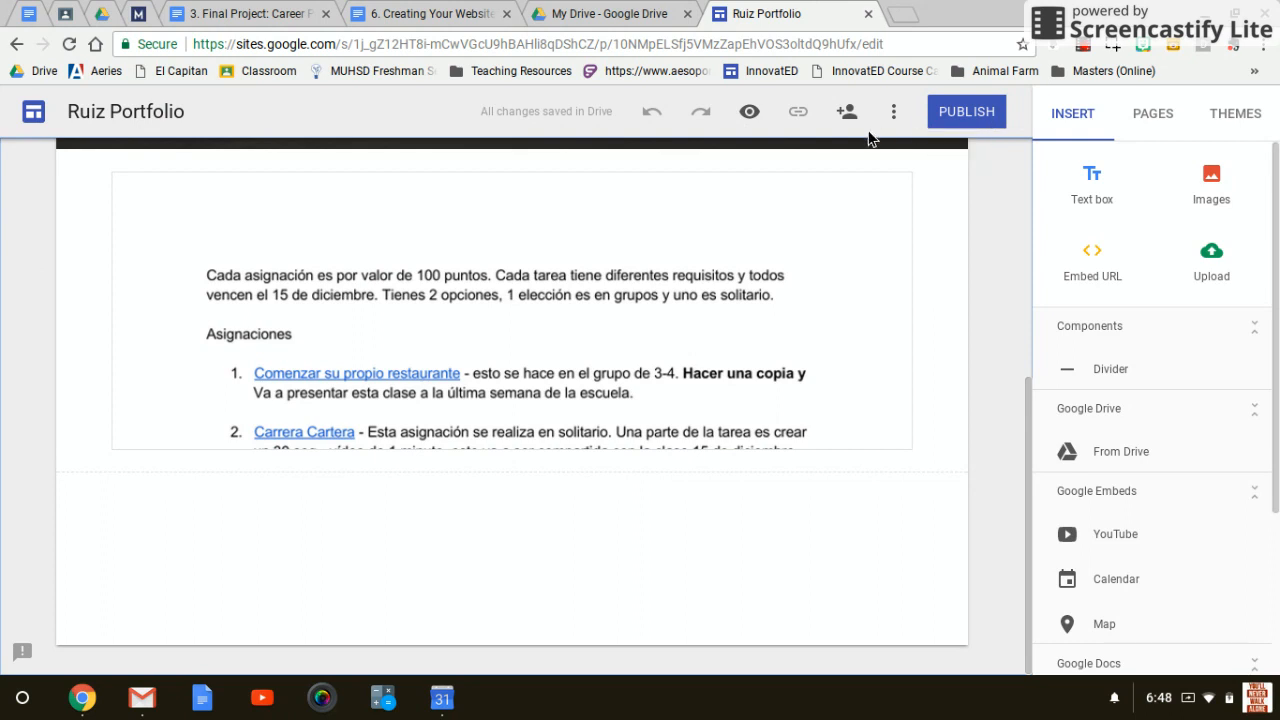
Preview the Letter of Introduction page, read through its embedded document, try its separate-tab view, and exit the preview
{"action": "left_click", "coordinate": [744, 117]}
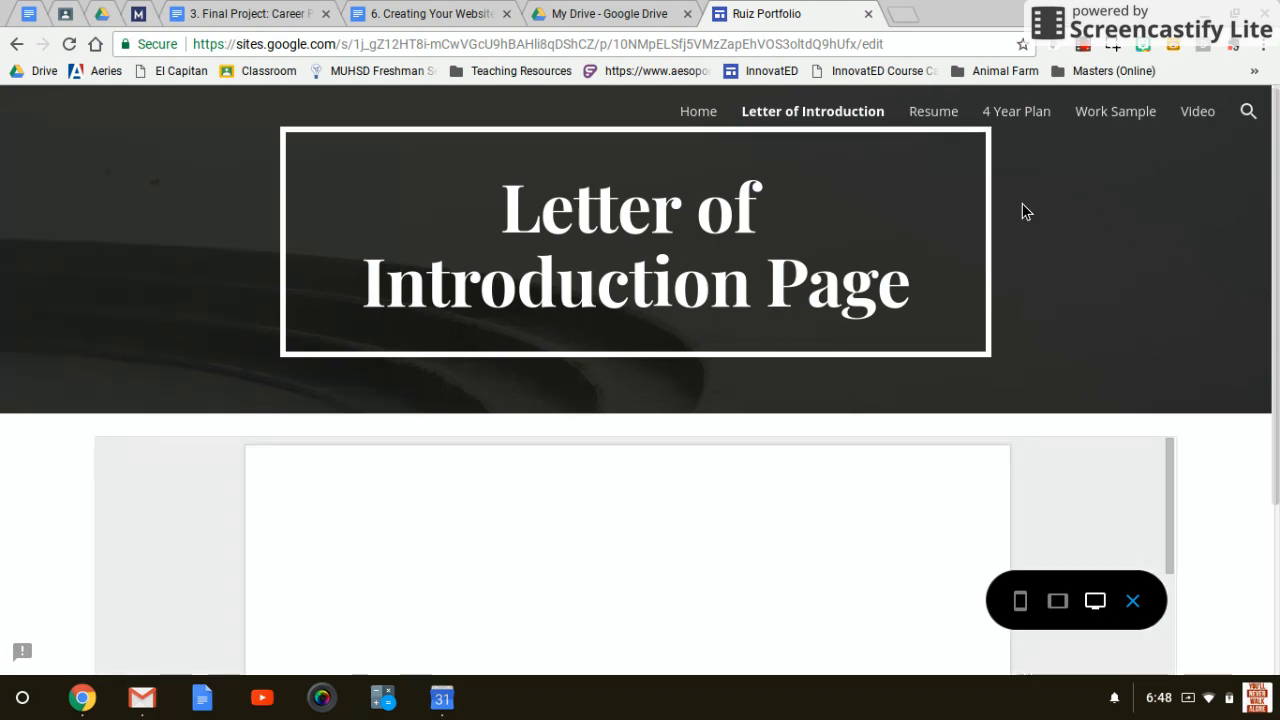
{"action": "scroll", "coordinate": [1022, 210], "scroll_direction": "down", "scroll_amount": 2}
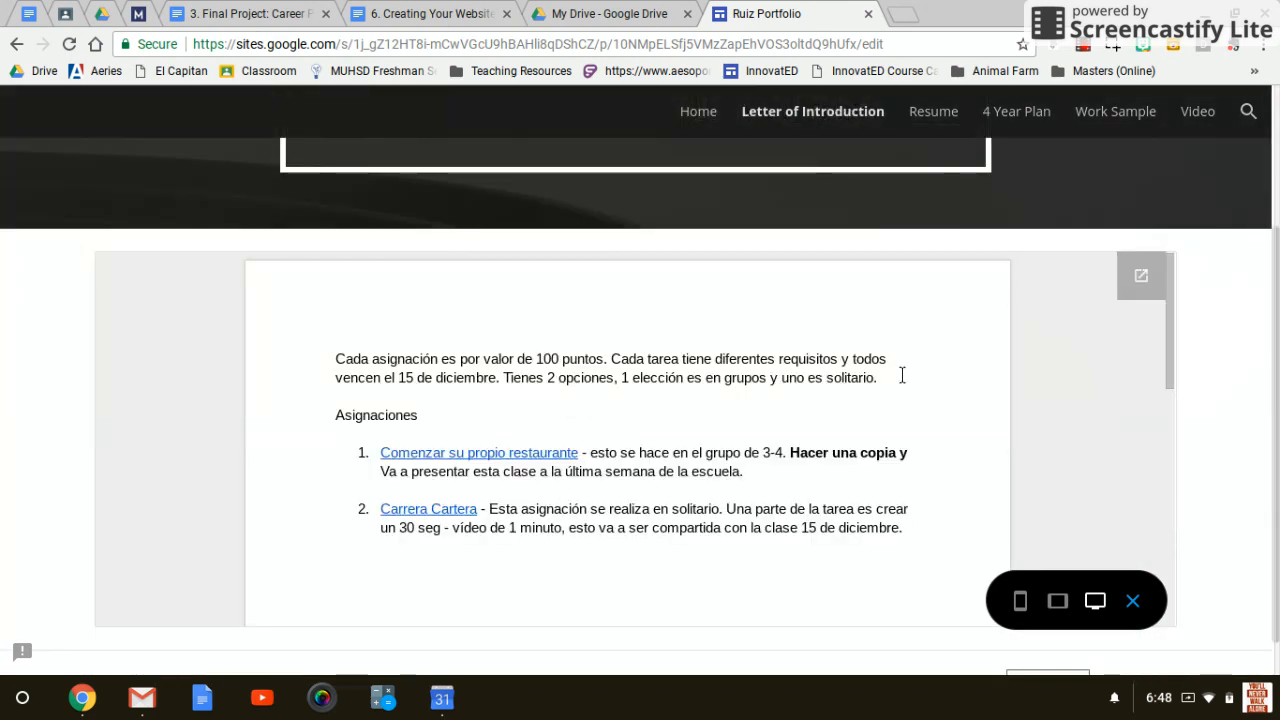
{"action": "scroll", "coordinate": [902, 375], "scroll_direction": "down", "scroll_amount": 2}
{"action": "scroll", "coordinate": [902, 375], "scroll_direction": "down", "scroll_amount": 2}
{"action": "scroll", "coordinate": [902, 375], "scroll_direction": "up", "scroll_amount": 1}
{"action": "scroll", "coordinate": [902, 375], "scroll_direction": "down", "scroll_amount": 7}
{"action": "scroll", "coordinate": [902, 375], "scroll_direction": "down", "scroll_amount": 2}
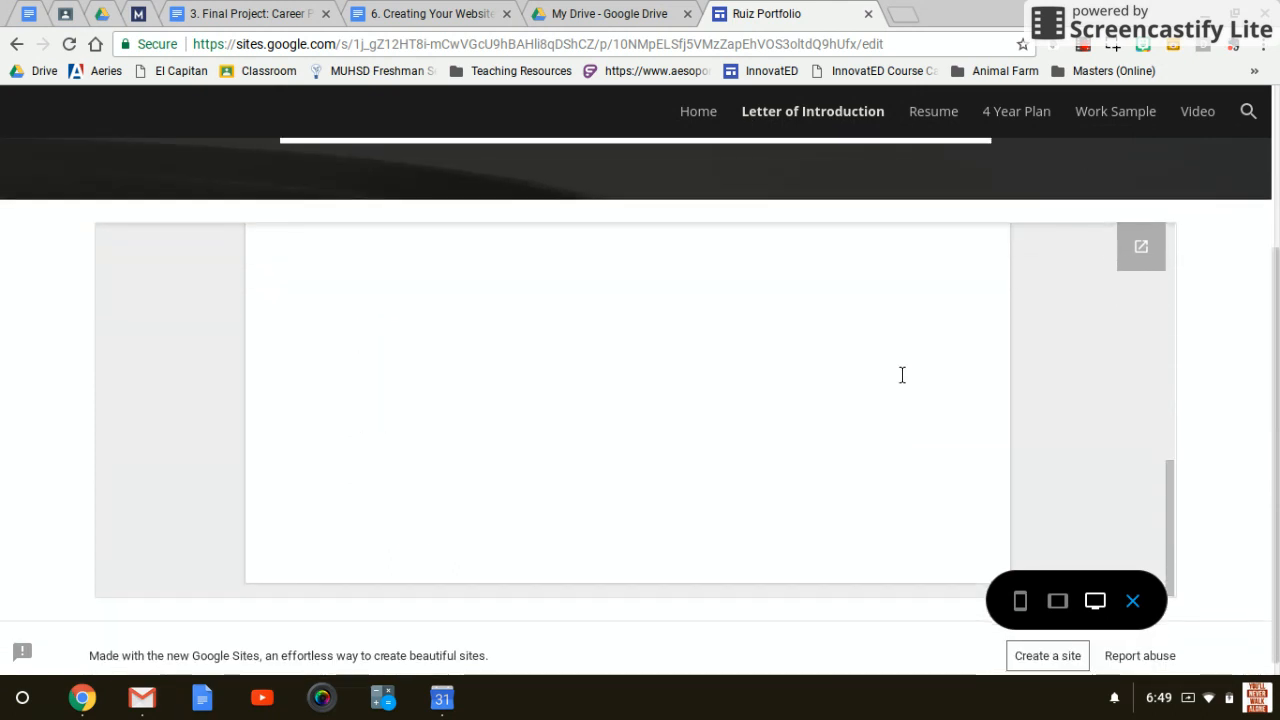
{"action": "left_click", "coordinate": [1137, 231]}
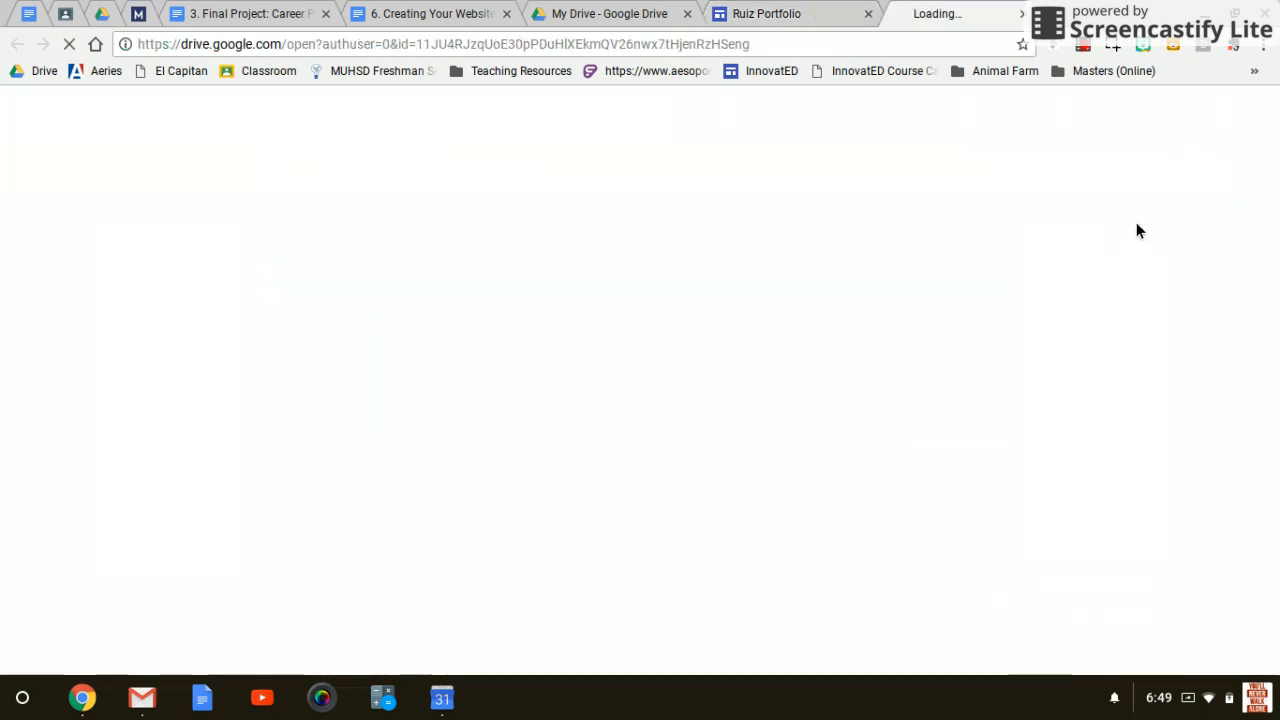
{"action": "left_click", "coordinate": [1049, 13]}
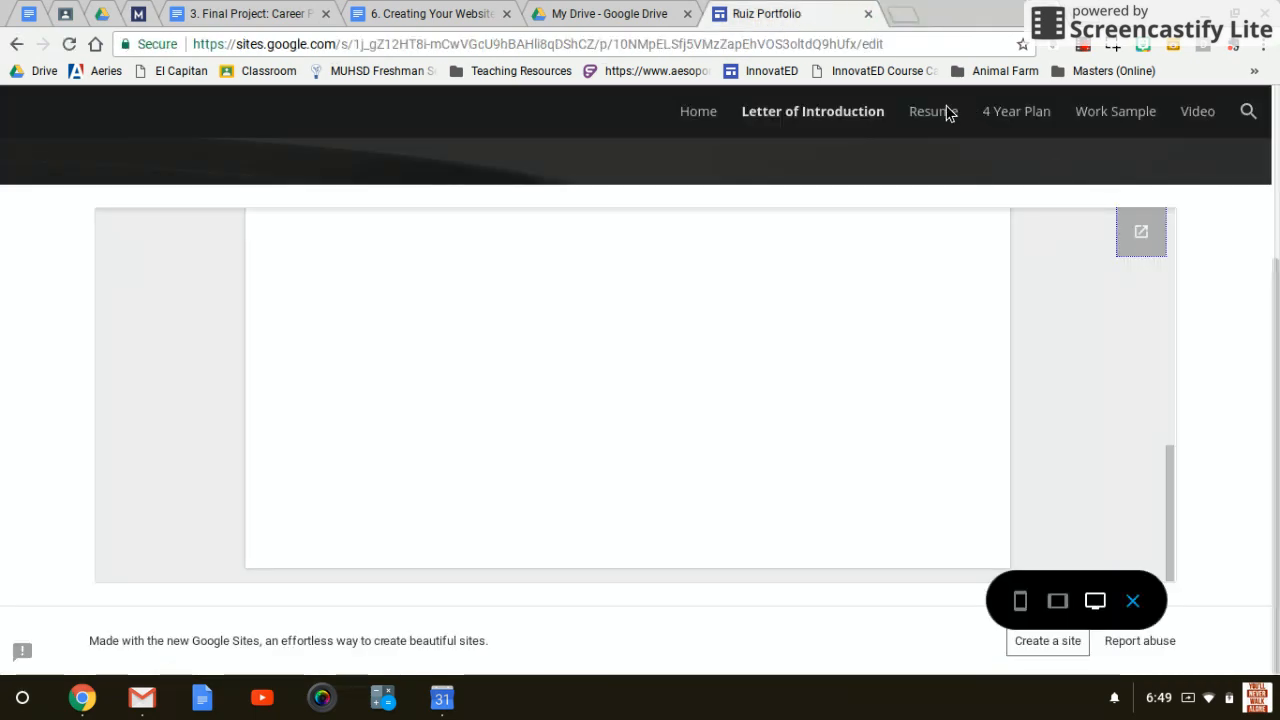
{"action": "scroll", "coordinate": [971, 250], "scroll_direction": "up", "scroll_amount": 5}
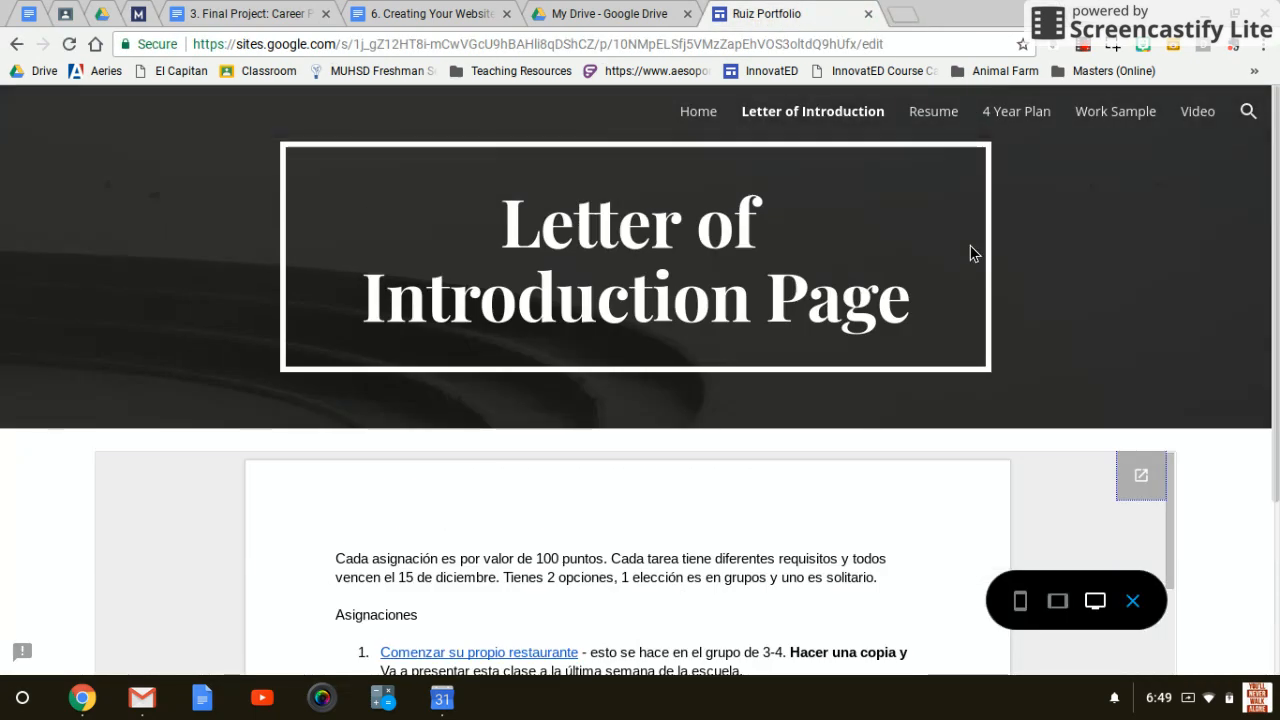
{"action": "left_click", "coordinate": [1132, 603]}
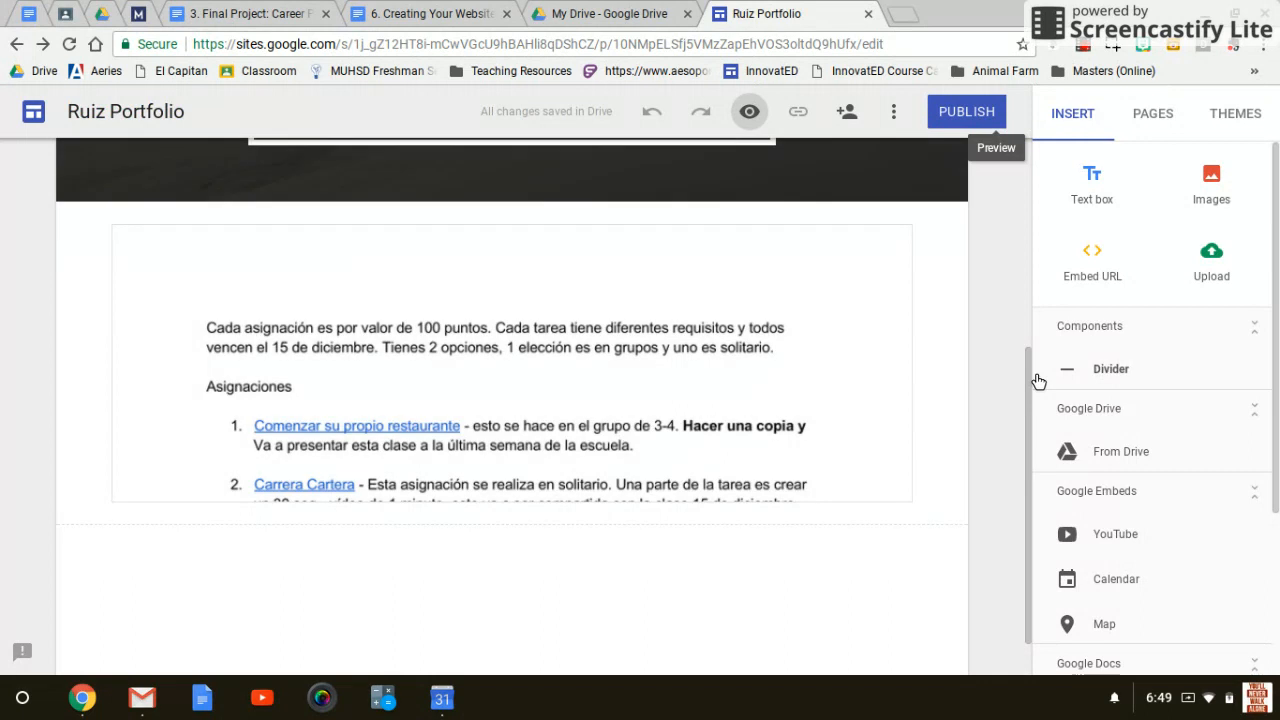
Insert the "2. Final Project: Rest..." document from Google Drive into the empty area below the Resume page header
{"action": "scroll", "coordinate": [846, 304], "scroll_direction": "up", "scroll_amount": 5}
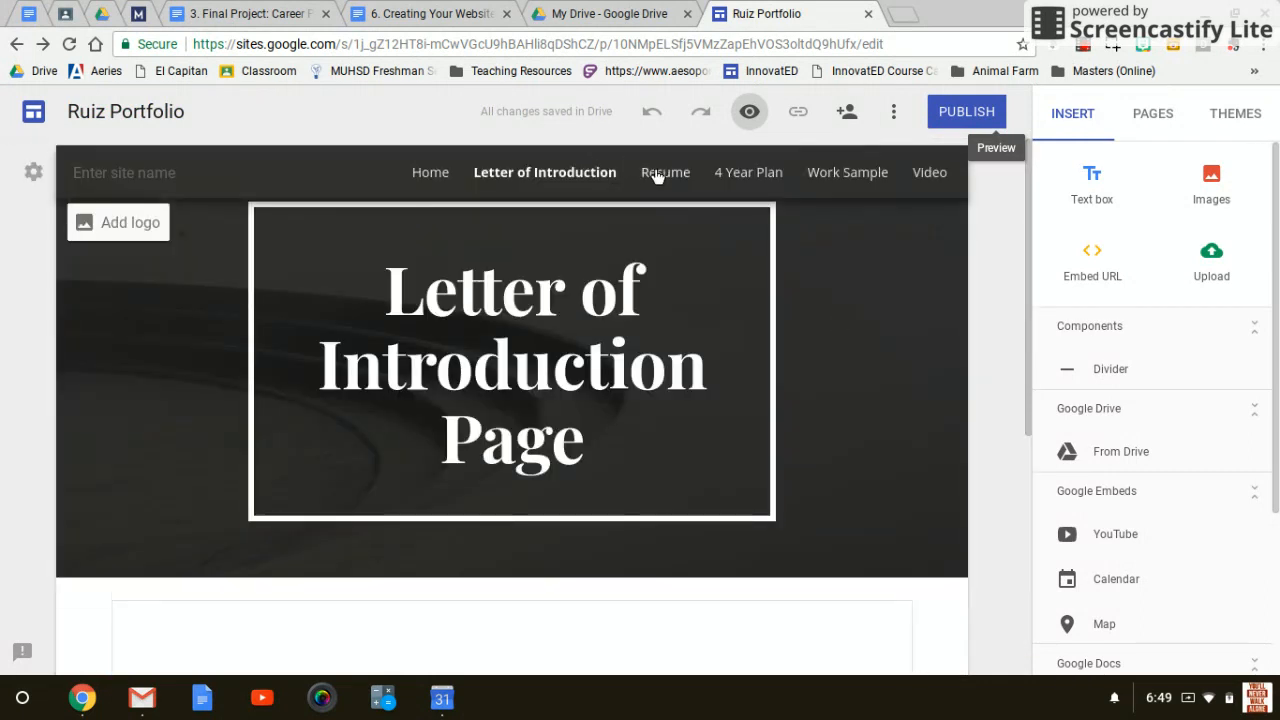
{"action": "left_click", "coordinate": [660, 178]}
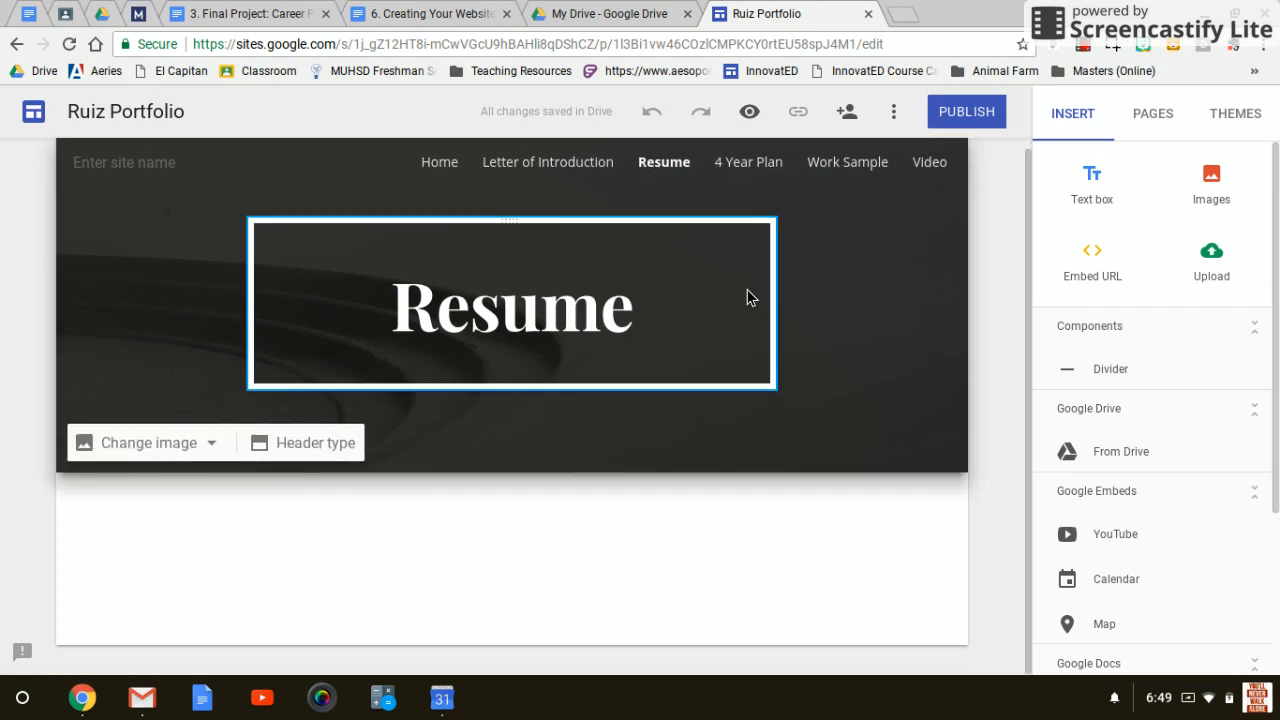
{"action": "double_click", "coordinate": [494, 562]}
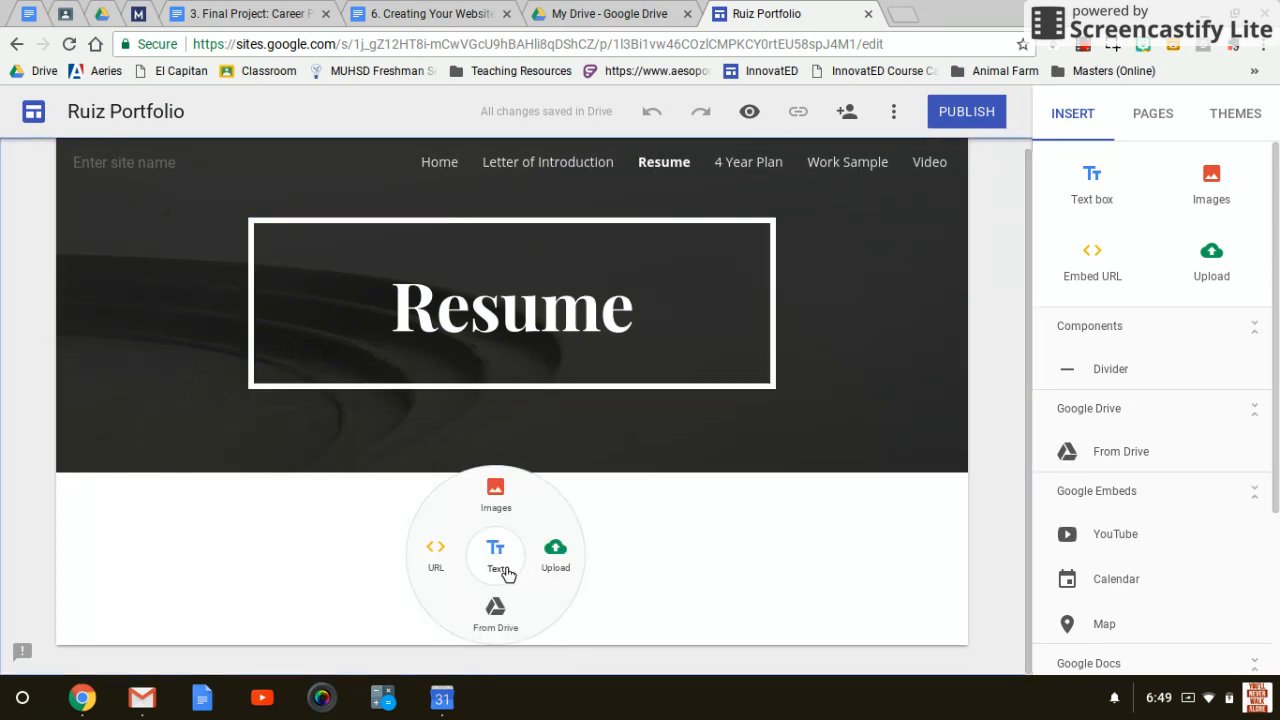
{"action": "left_click", "coordinate": [493, 614]}
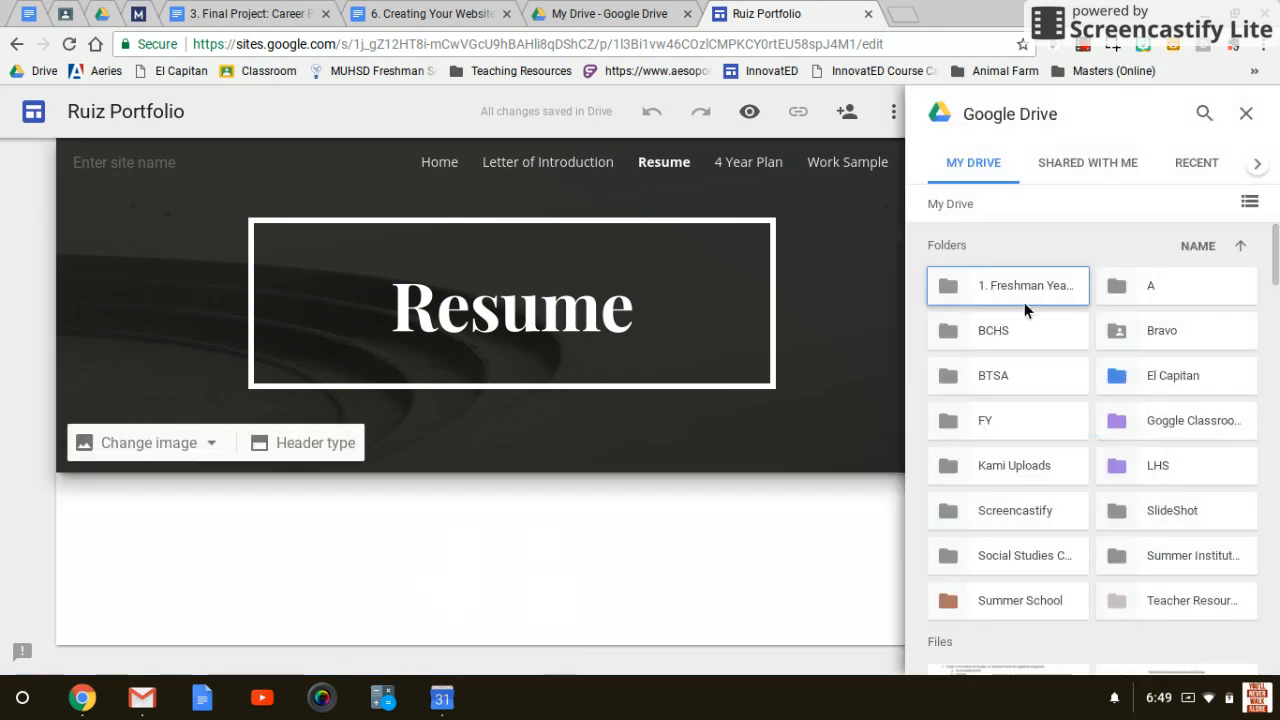
{"action": "scroll", "coordinate": [1187, 317], "scroll_direction": "down", "scroll_amount": 10}
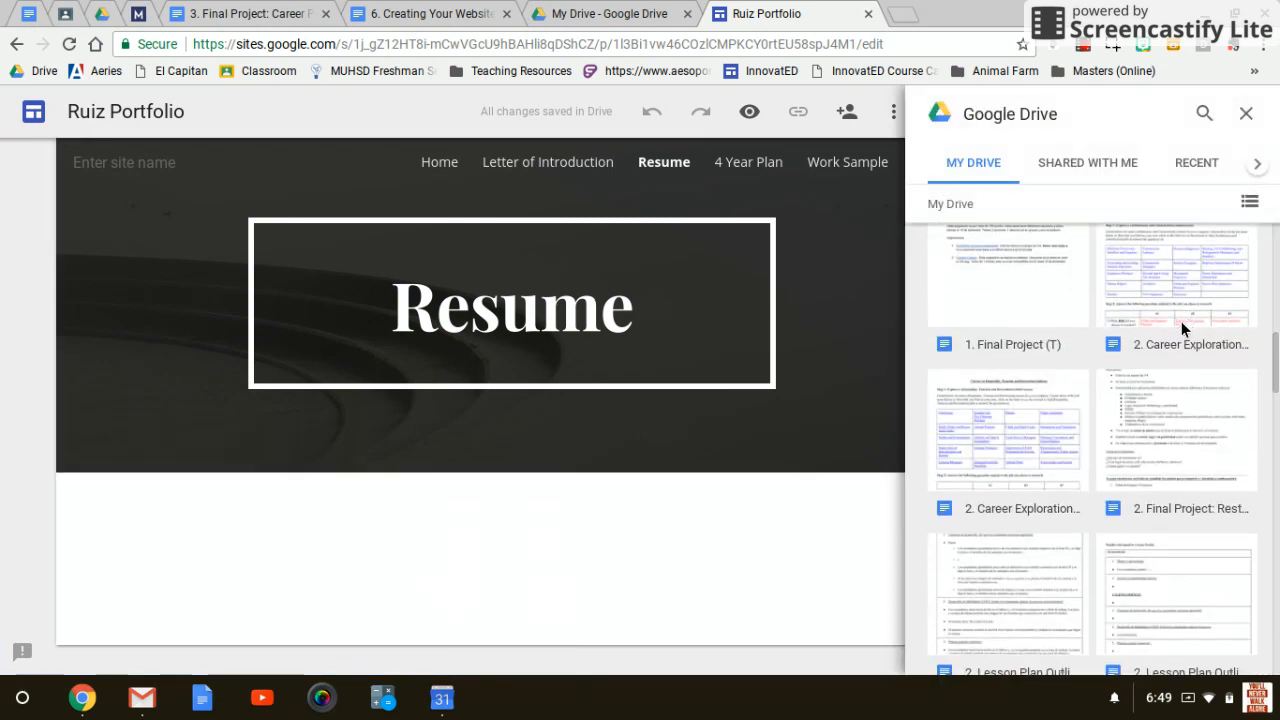
{"action": "left_click", "coordinate": [1168, 465]}
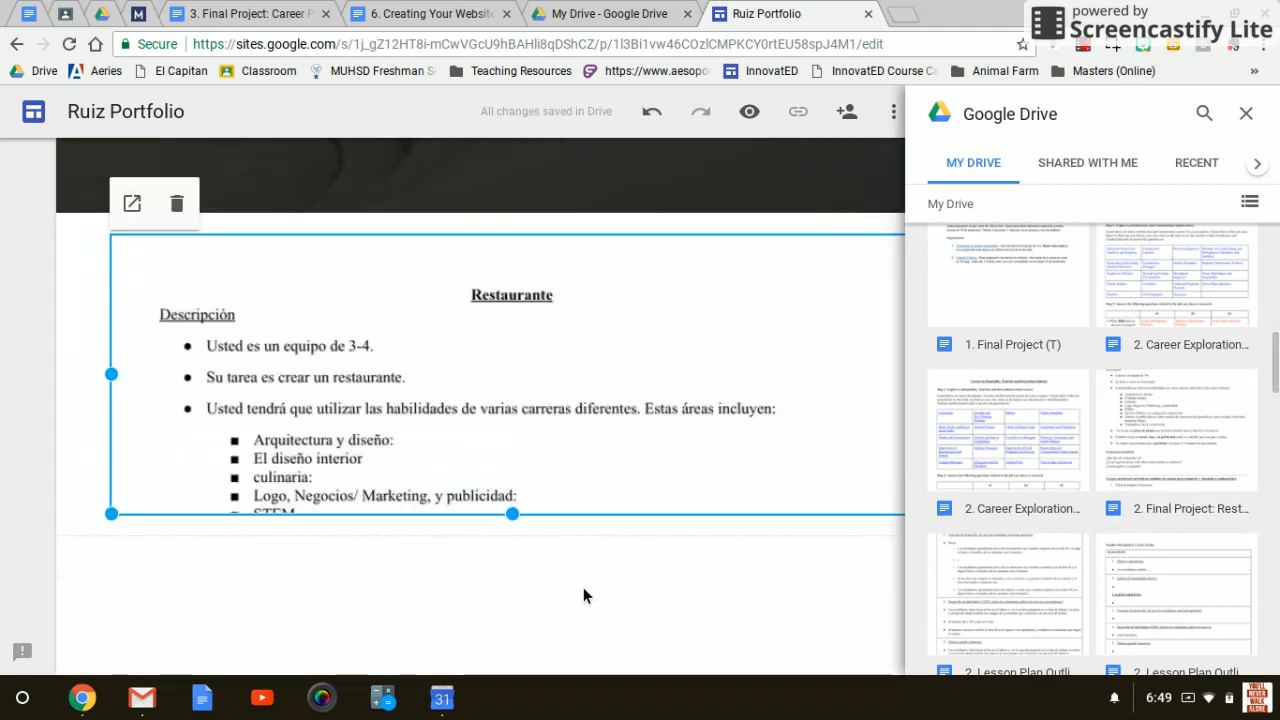
{"action": "left_click", "coordinate": [583, 587]}
{"action": "left_click", "coordinate": [1246, 113]}
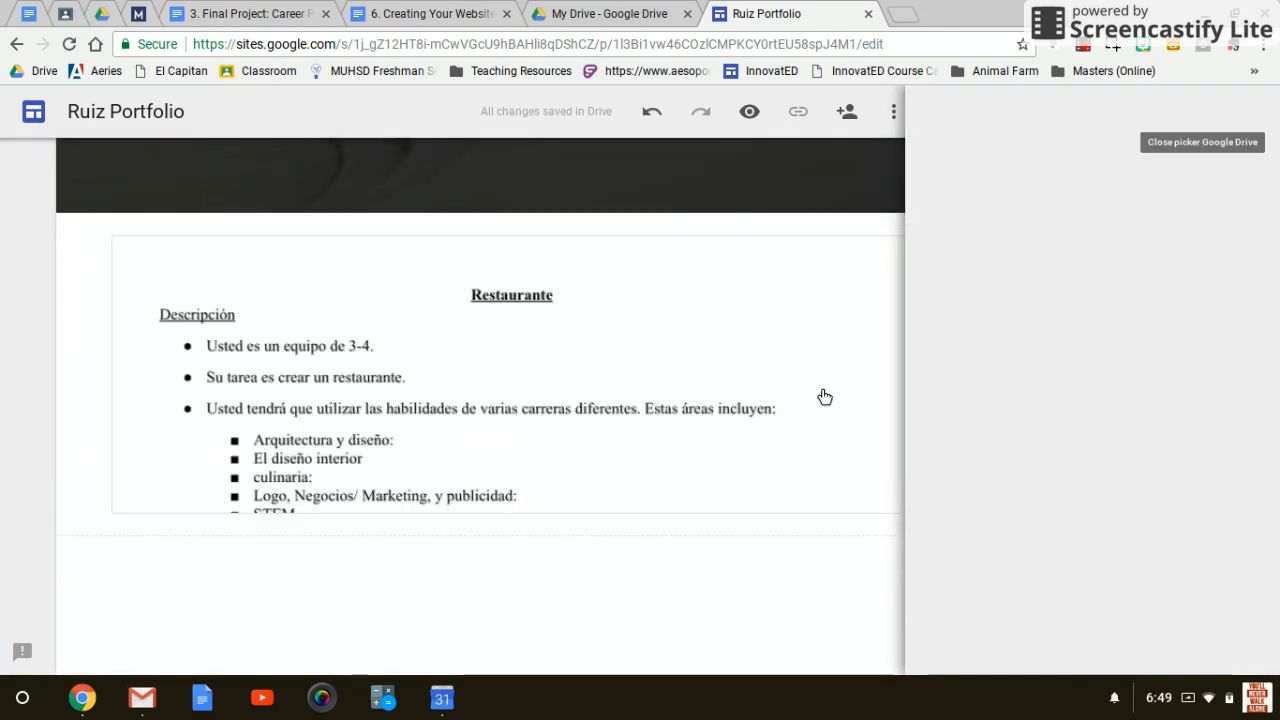
{"action": "left_click", "coordinate": [774, 406]}
Insert a "2. Lesson Plan Outli..." document from Google Drive into the empty area below the 4 Year Plan page header
{"action": "scroll", "coordinate": [776, 405], "scroll_direction": "up", "scroll_amount": 3}
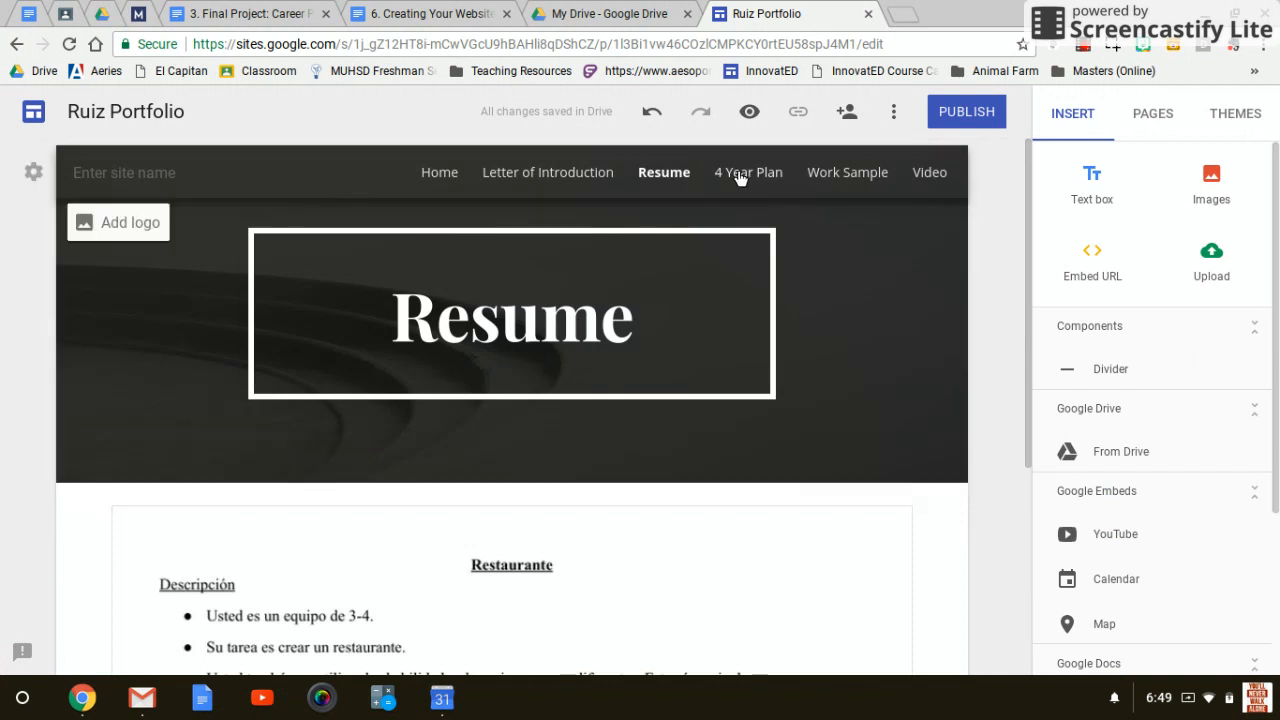
{"action": "left_click", "coordinate": [745, 172]}
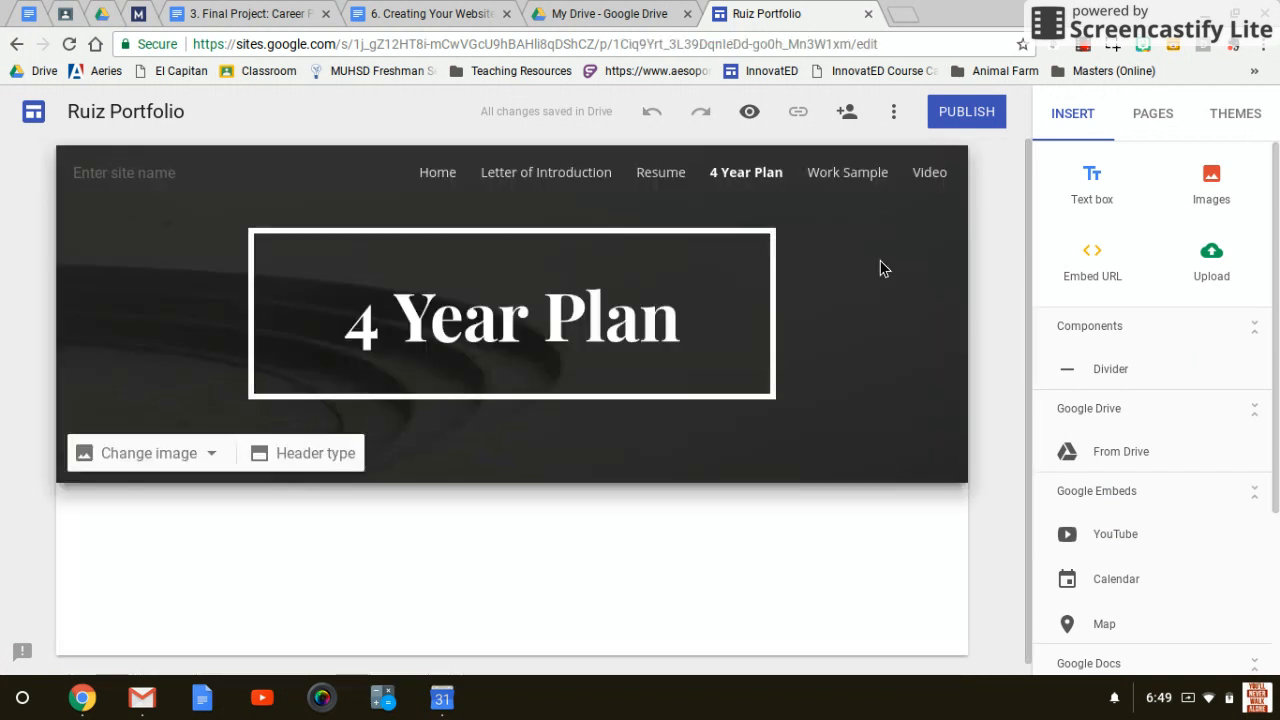
{"action": "double_click", "coordinate": [531, 549]}
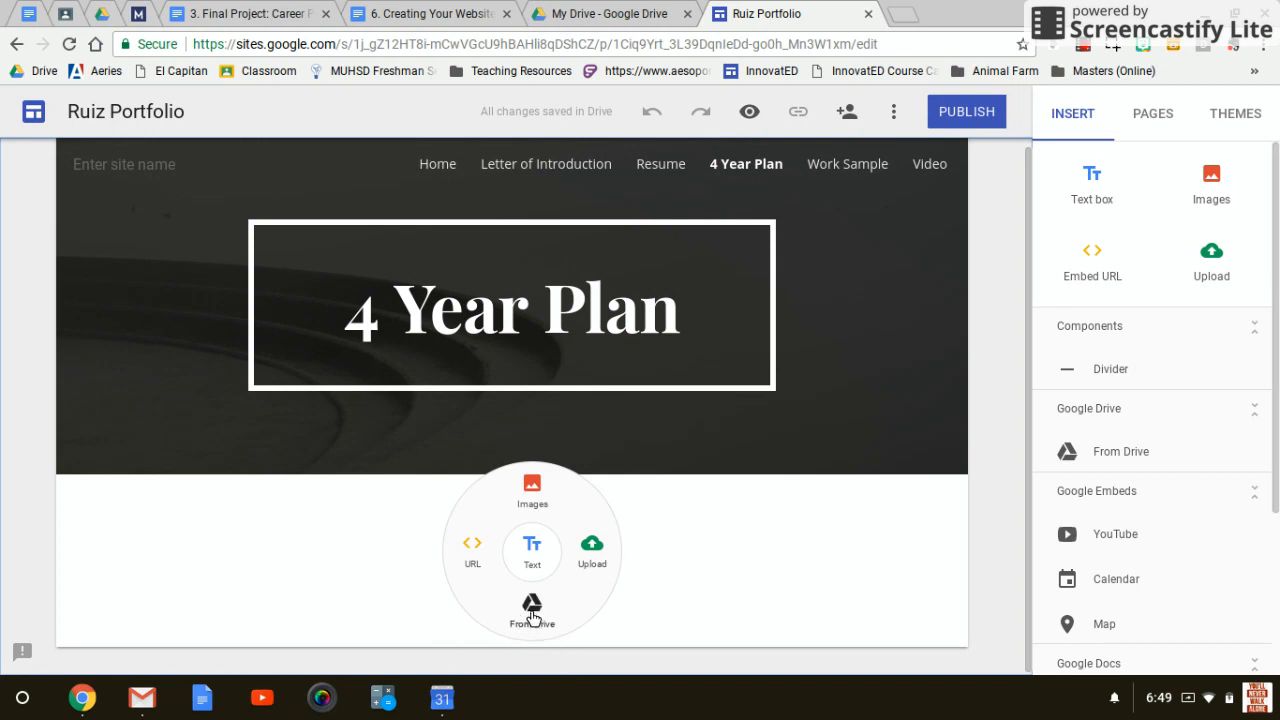
{"action": "left_click", "coordinate": [532, 610]}
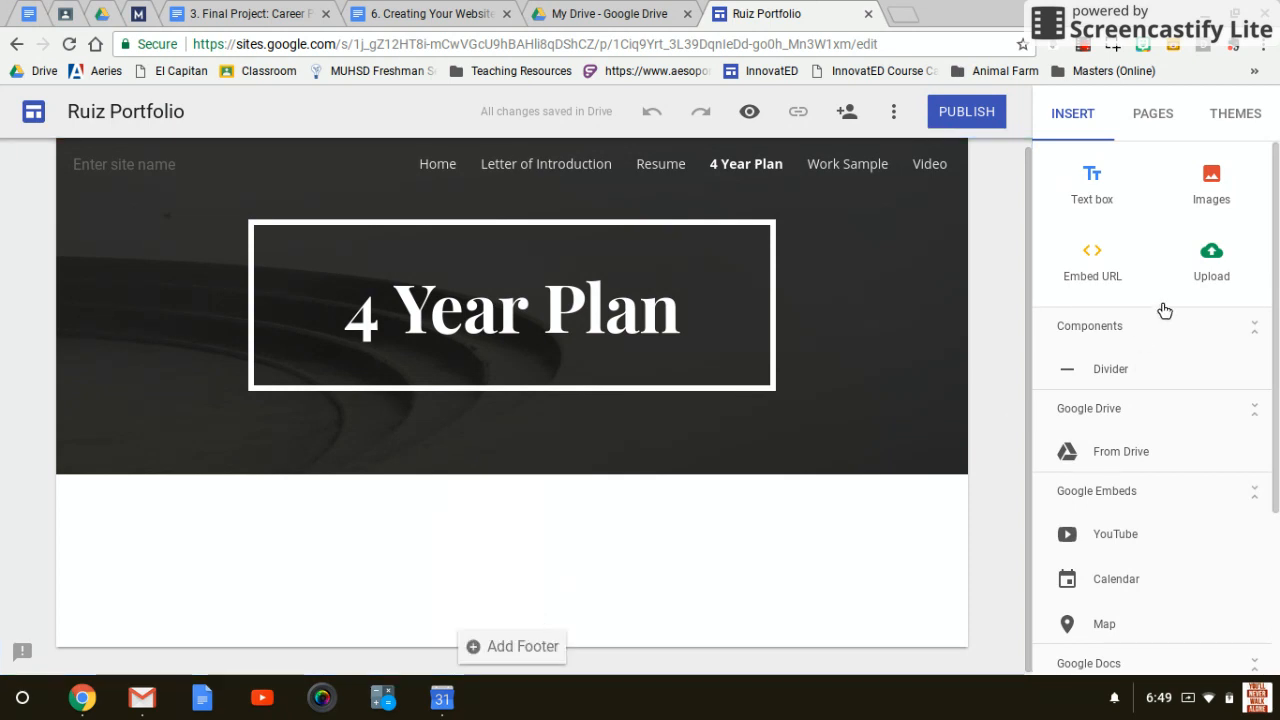
{"action": "scroll", "coordinate": [1162, 302], "scroll_direction": "down", "scroll_amount": 5}
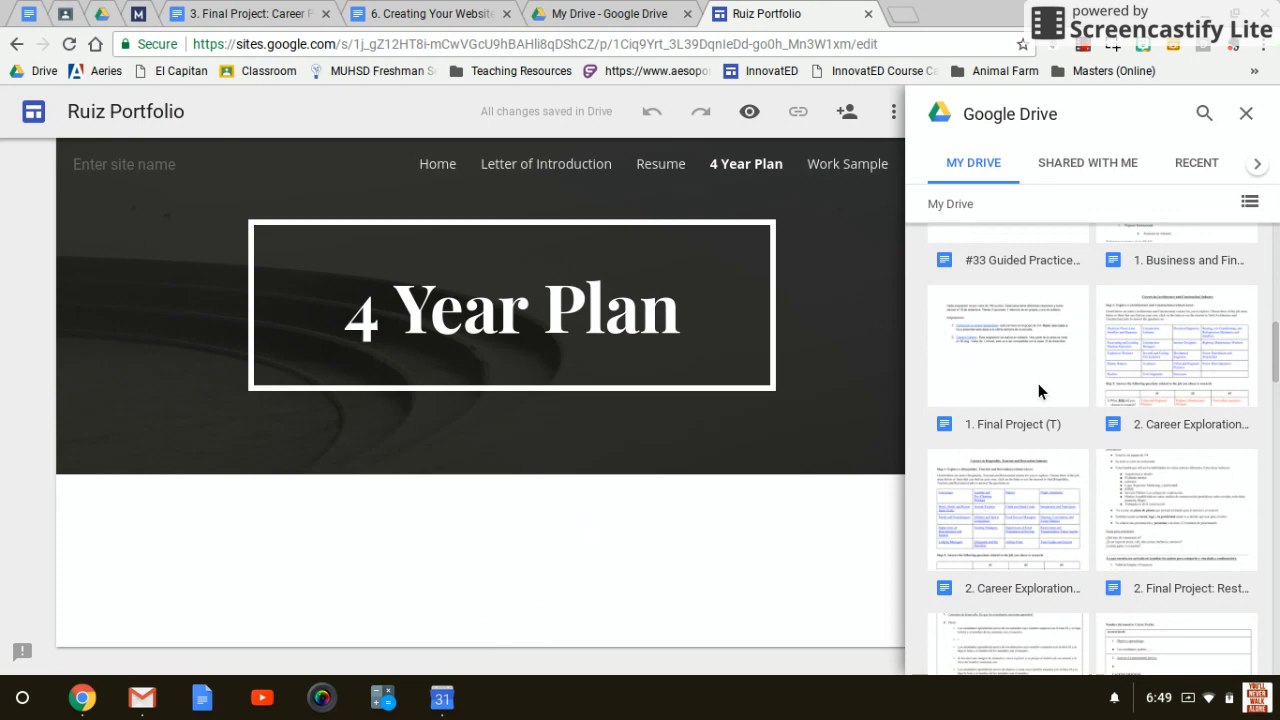
{"action": "scroll", "coordinate": [1063, 600], "scroll_direction": "down", "scroll_amount": 3}
{"action": "scroll", "coordinate": [1065, 605], "scroll_direction": "down", "scroll_amount": 1}
{"action": "left_click", "coordinate": [1015, 375]}
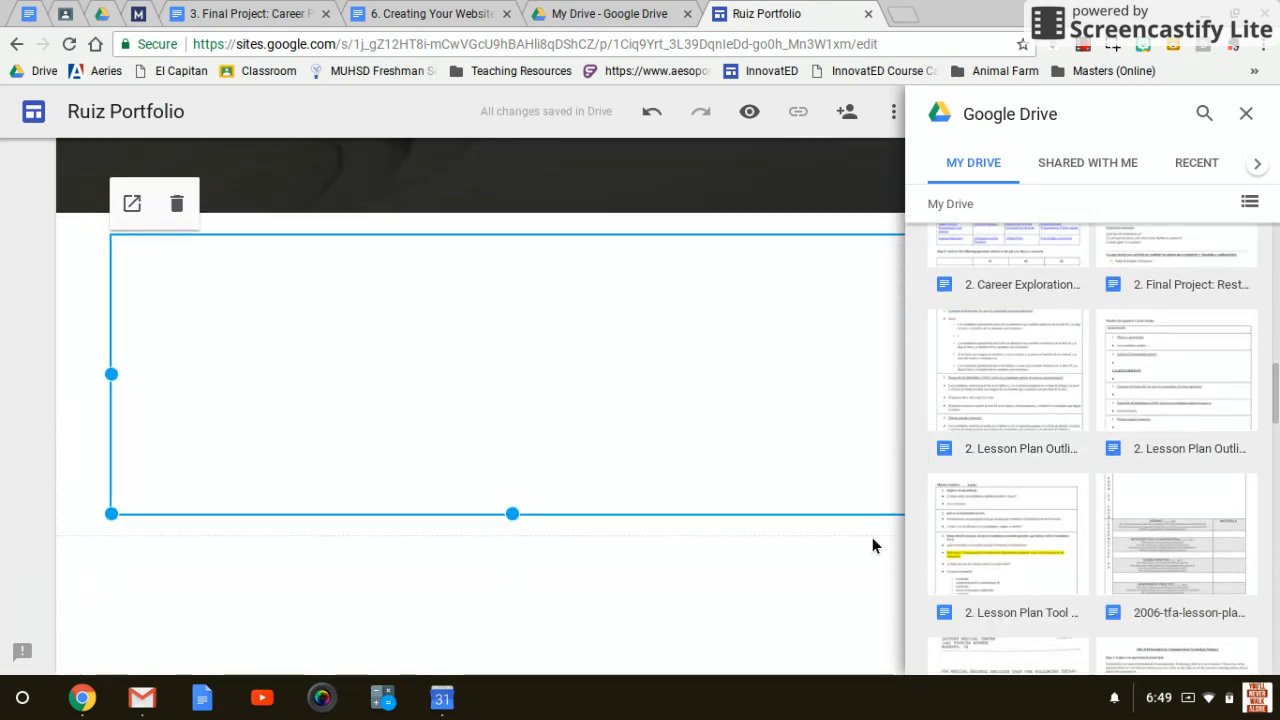
{"action": "scroll", "coordinate": [778, 620], "scroll_direction": "up", "scroll_amount": 4}
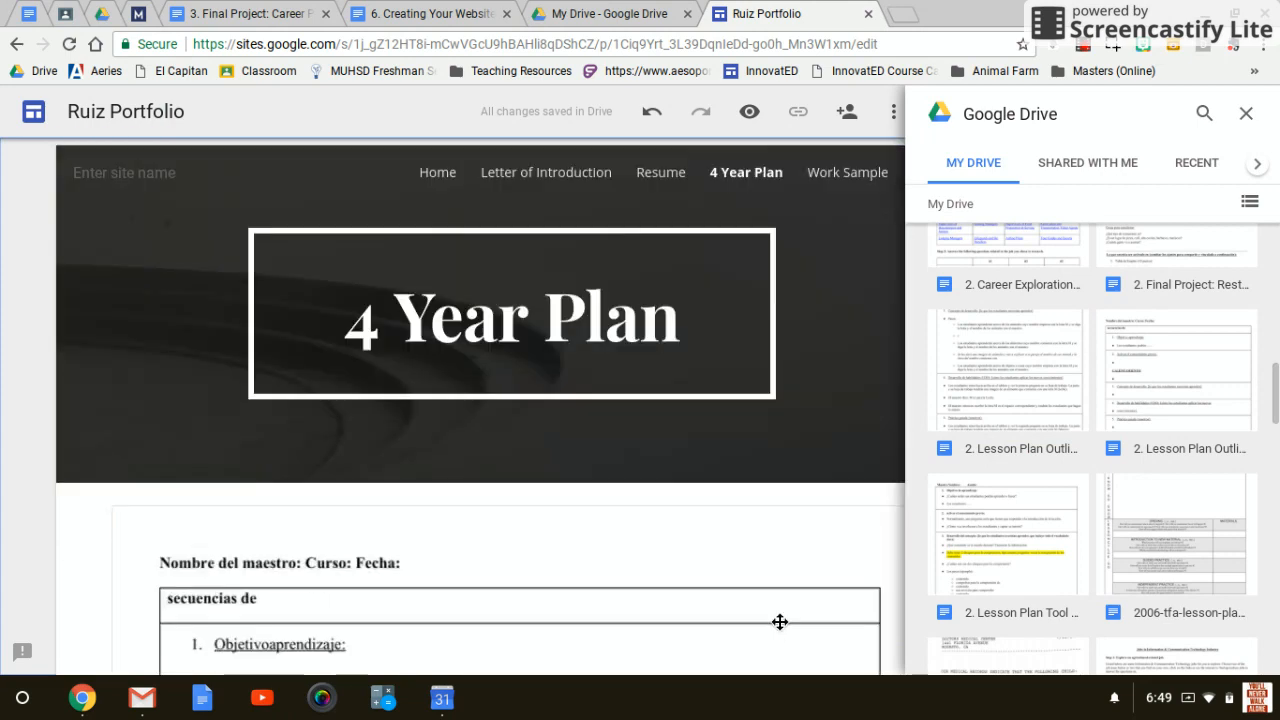
{"action": "left_click", "coordinate": [1246, 113]}
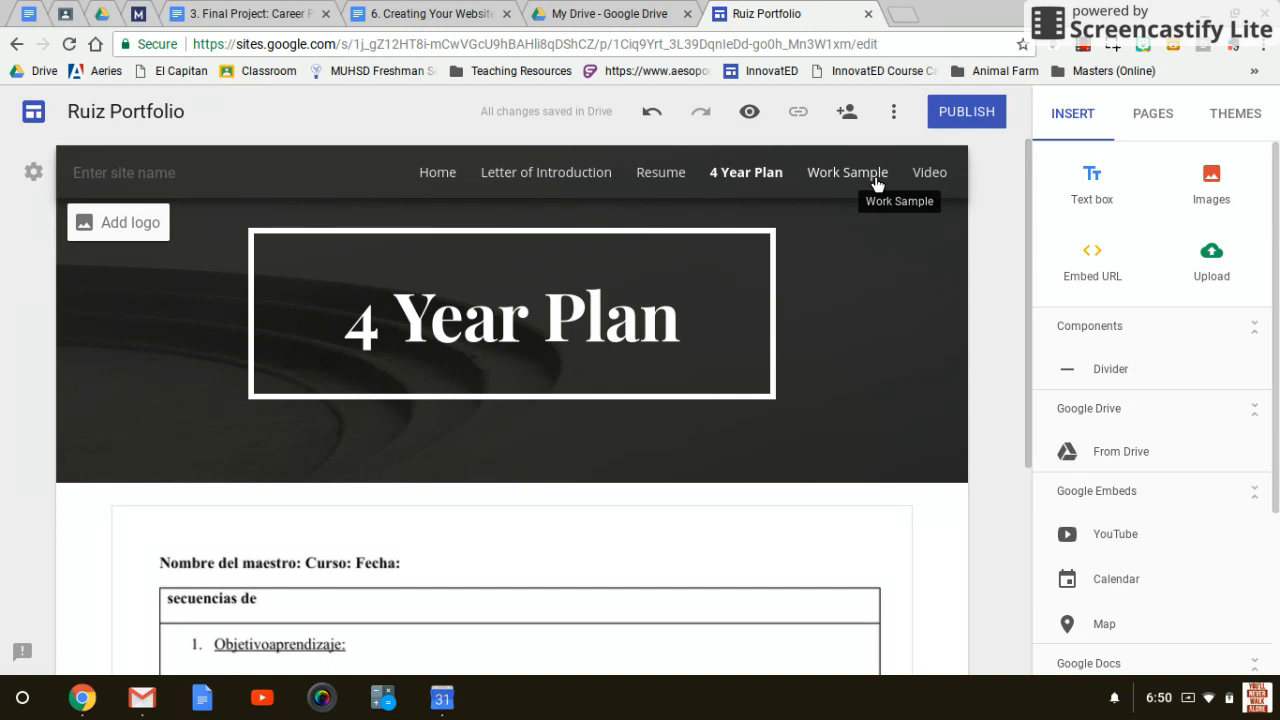
Insert the "Aug 23, 2017 7:15 A..." video from the Screencastify folder in Google Drive below the Video page header
{"action": "left_click", "coordinate": [930, 175]}
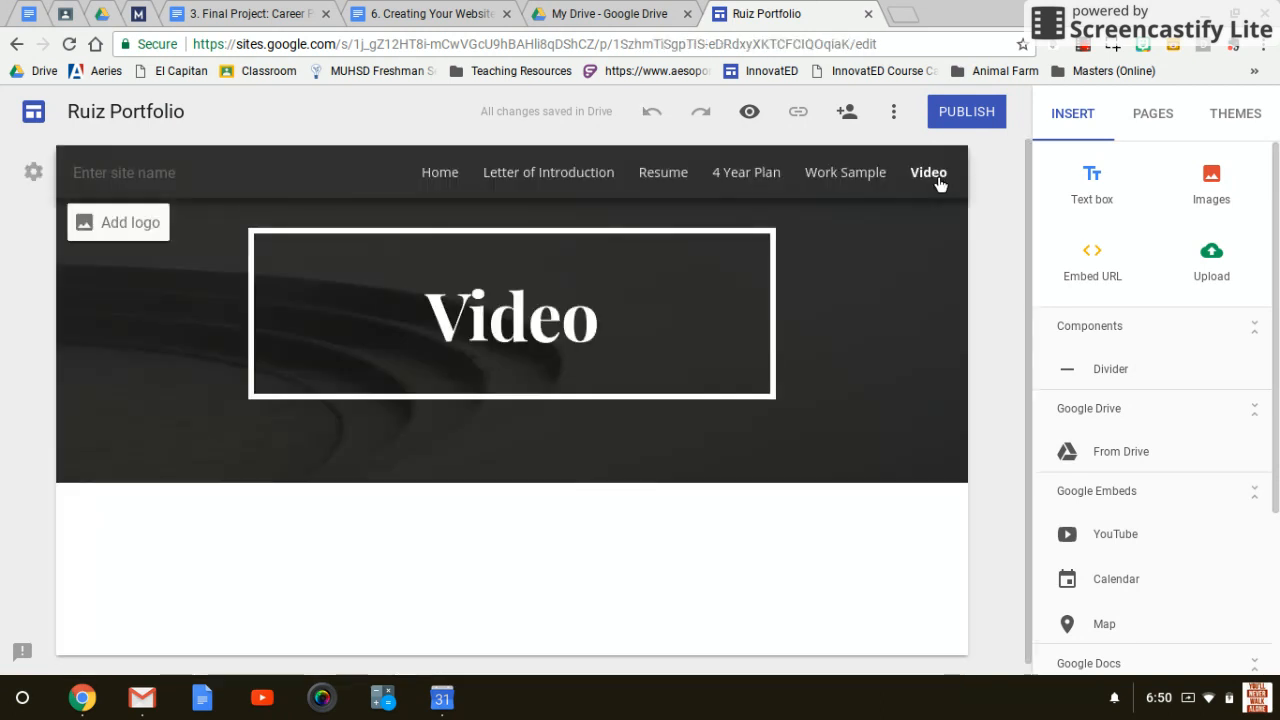
{"action": "double_click", "coordinate": [532, 567]}
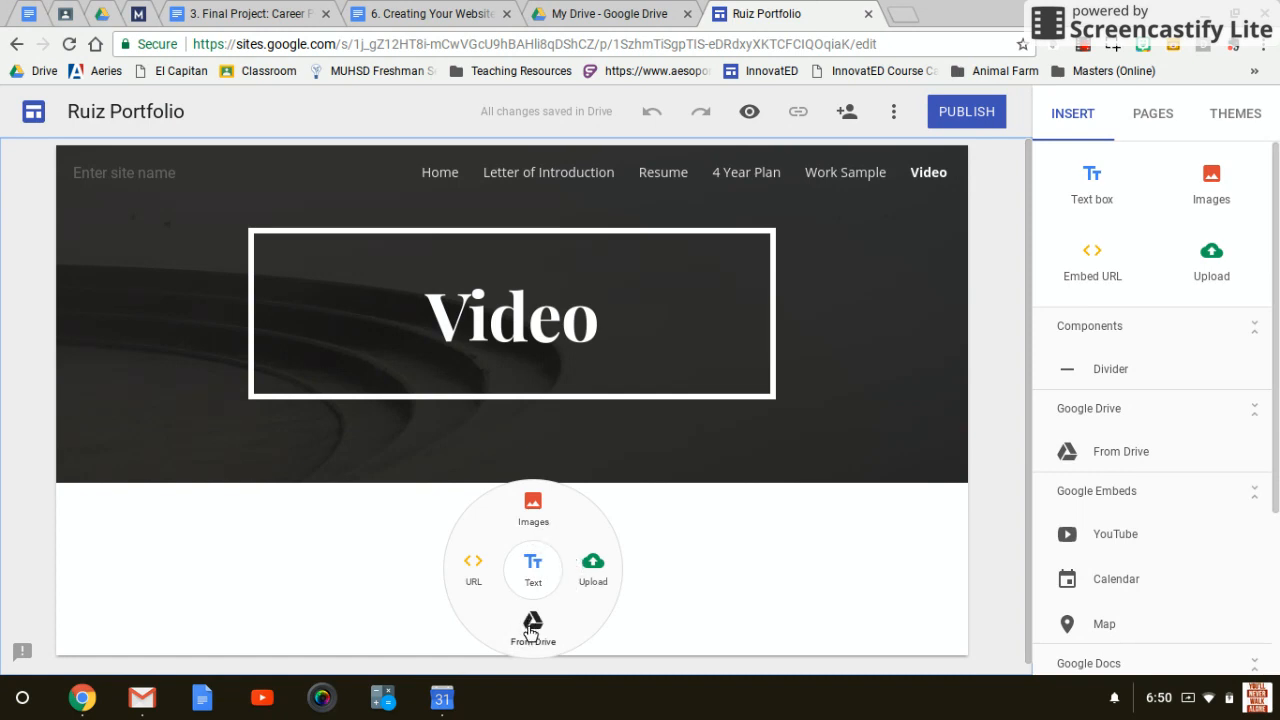
{"action": "left_click", "coordinate": [532, 625]}
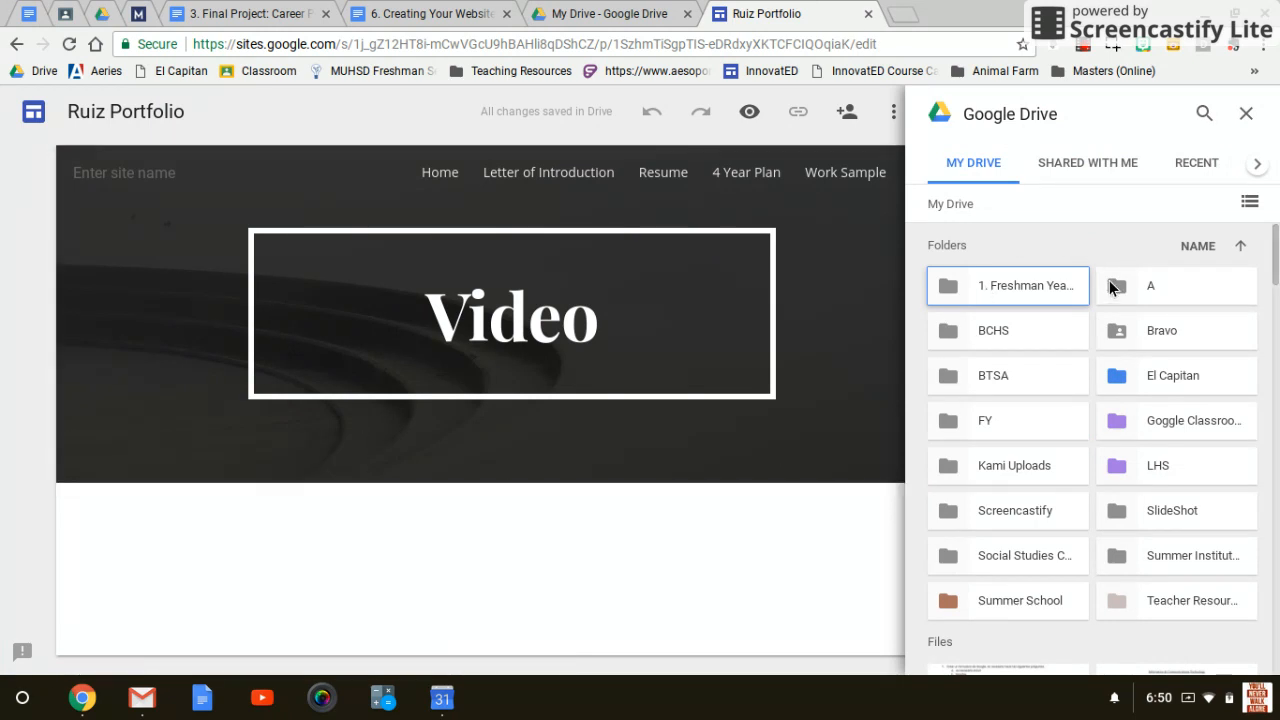
{"action": "scroll", "coordinate": [1144, 307], "scroll_direction": "down", "scroll_amount": 2}
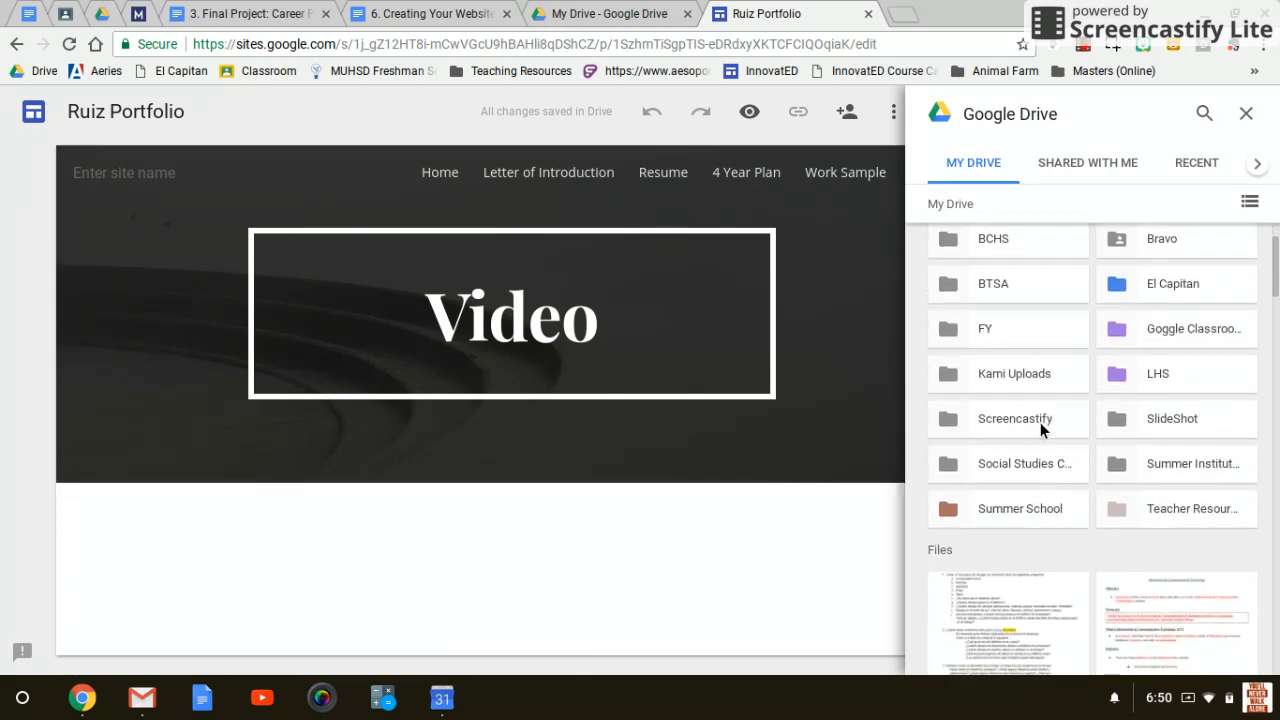
{"action": "double_click", "coordinate": [963, 429]}
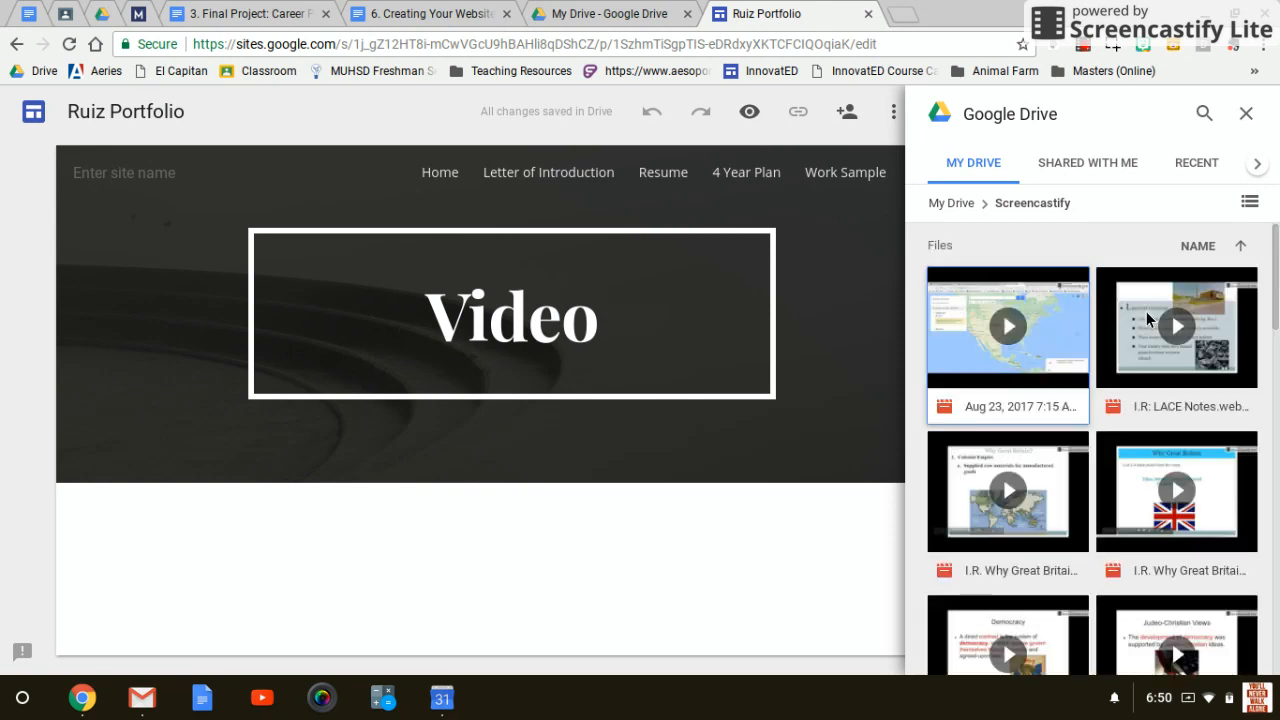
{"action": "double_click", "coordinate": [1036, 363]}
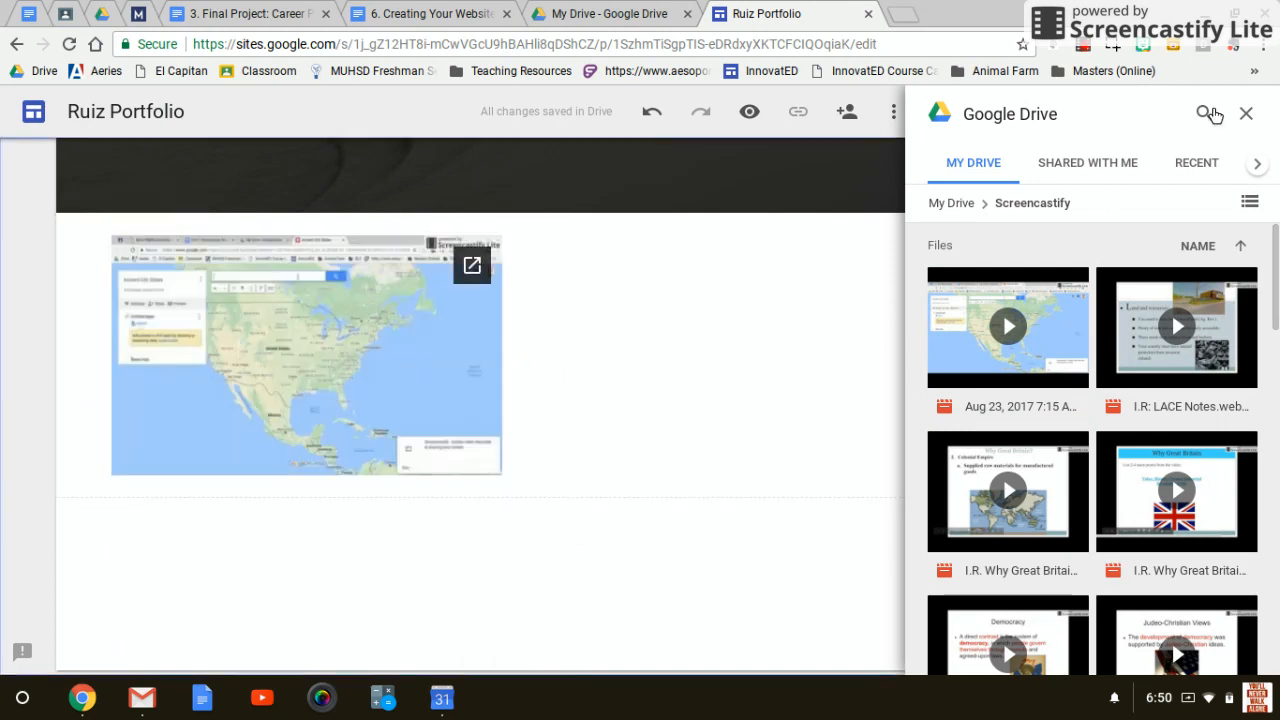
{"action": "left_click", "coordinate": [1246, 113]}
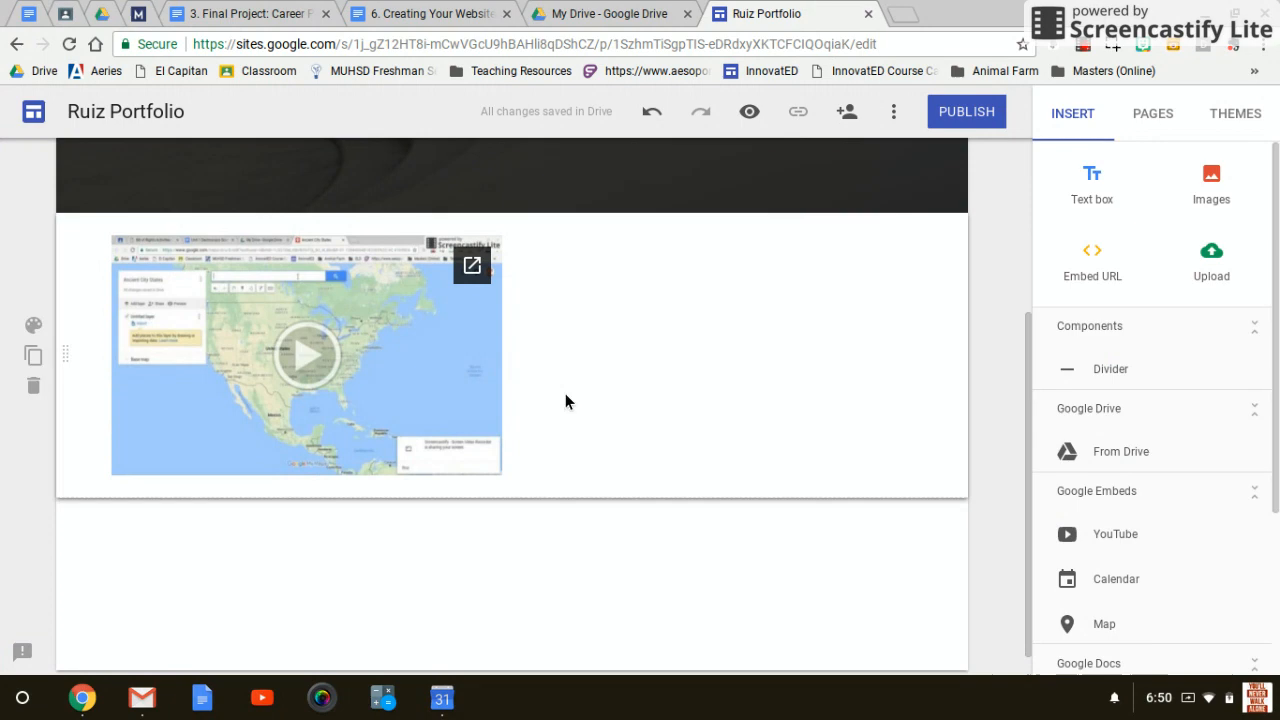
Enlarge the embedded video on the Video page to span the full content width of its section
{"action": "left_click", "coordinate": [480, 394]}
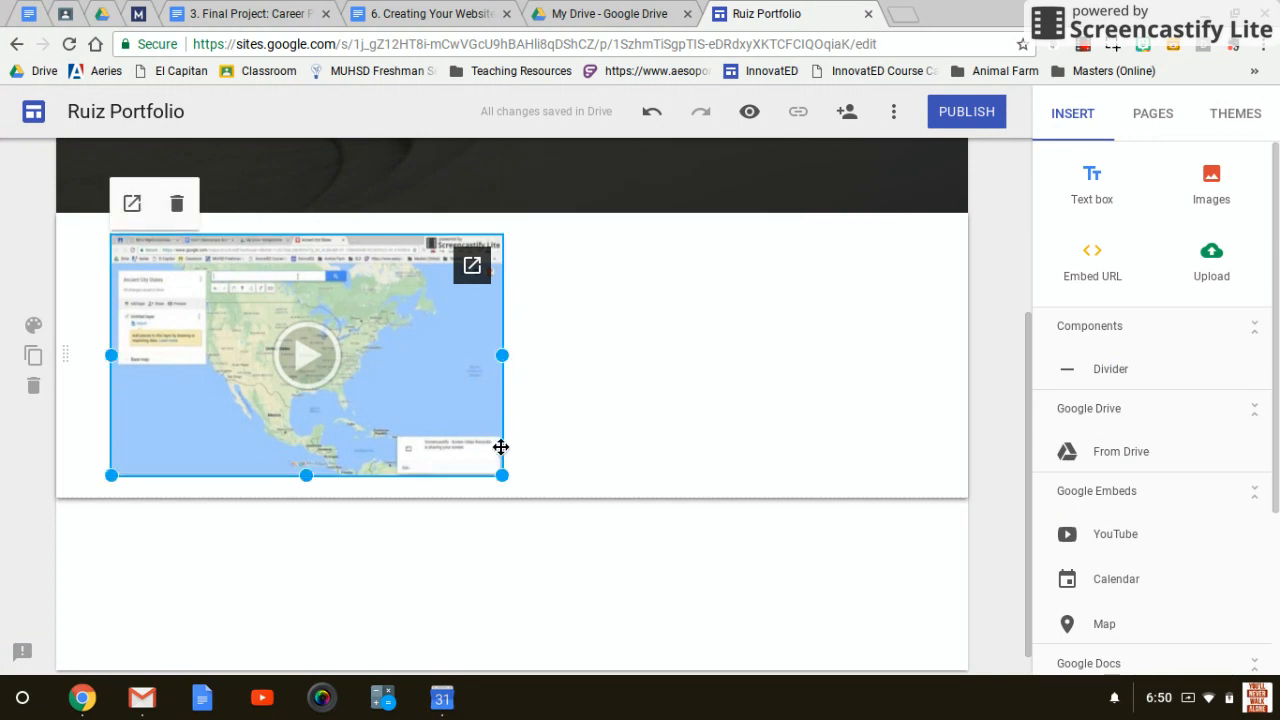
{"action": "left_click_drag", "start_coordinate": [502, 472], "coordinate": [940, 578]}
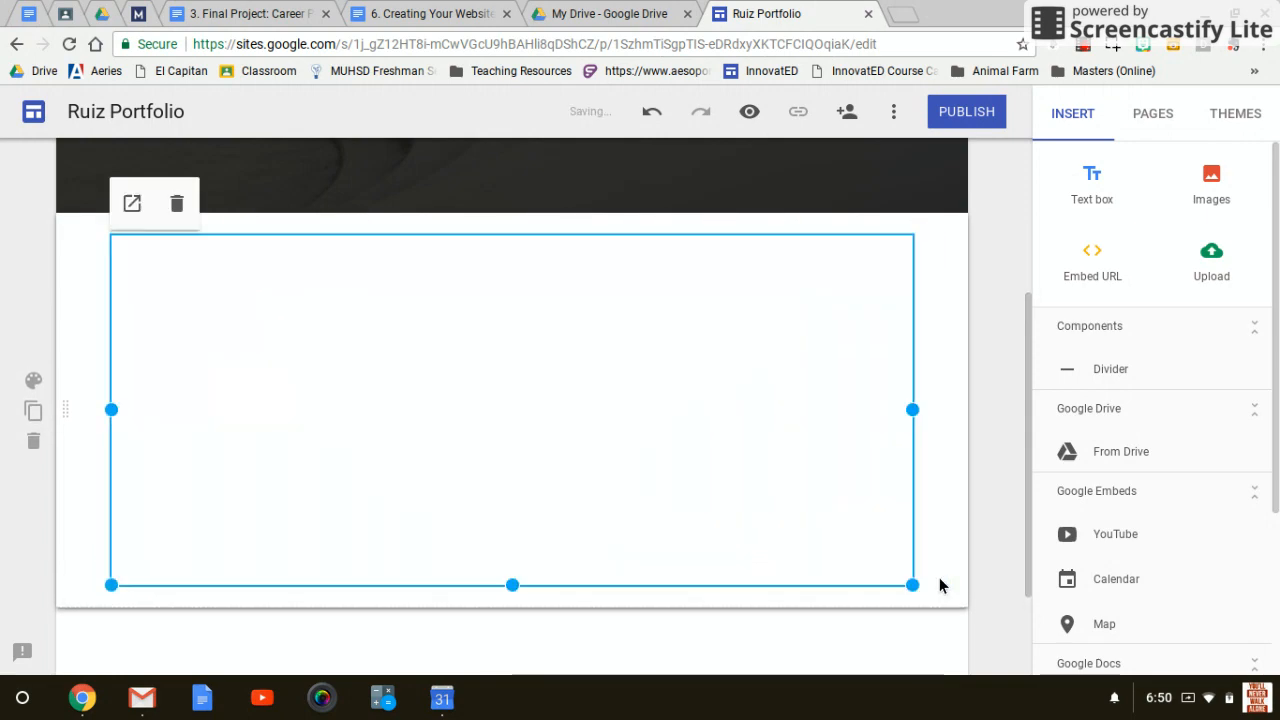
{"action": "left_click", "coordinate": [989, 434]}
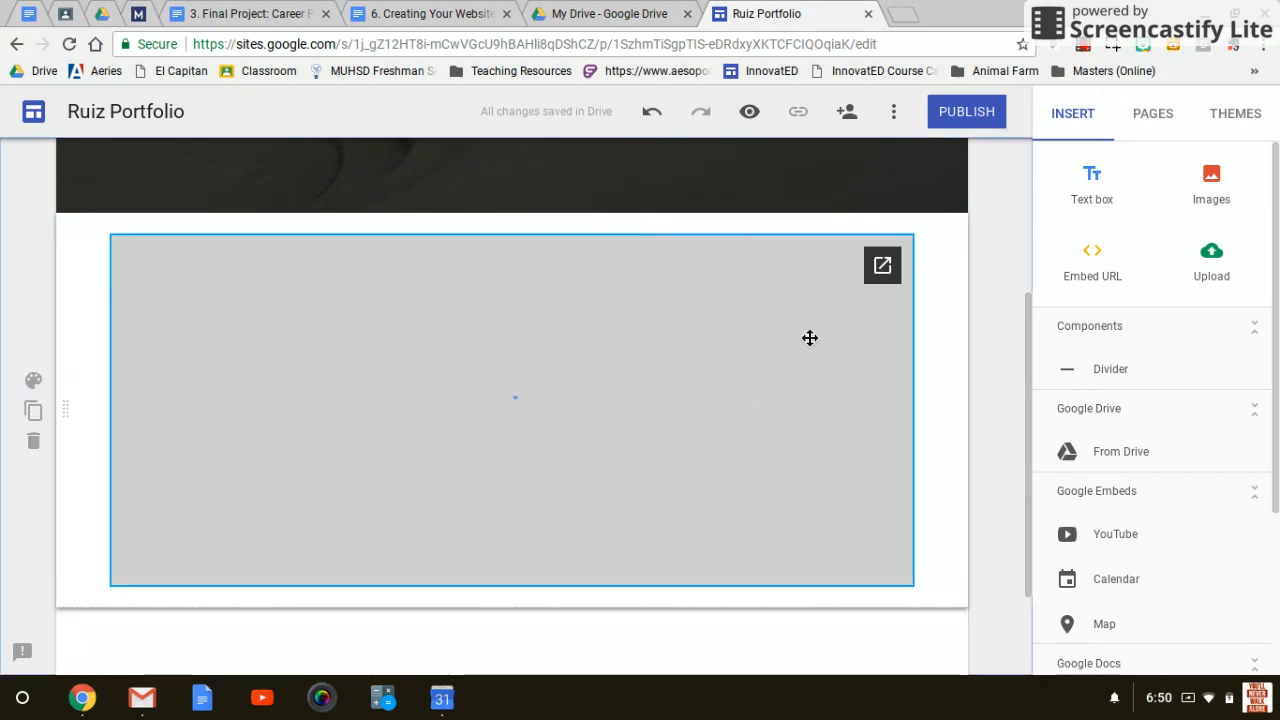
{"action": "left_click", "coordinate": [527, 414]}
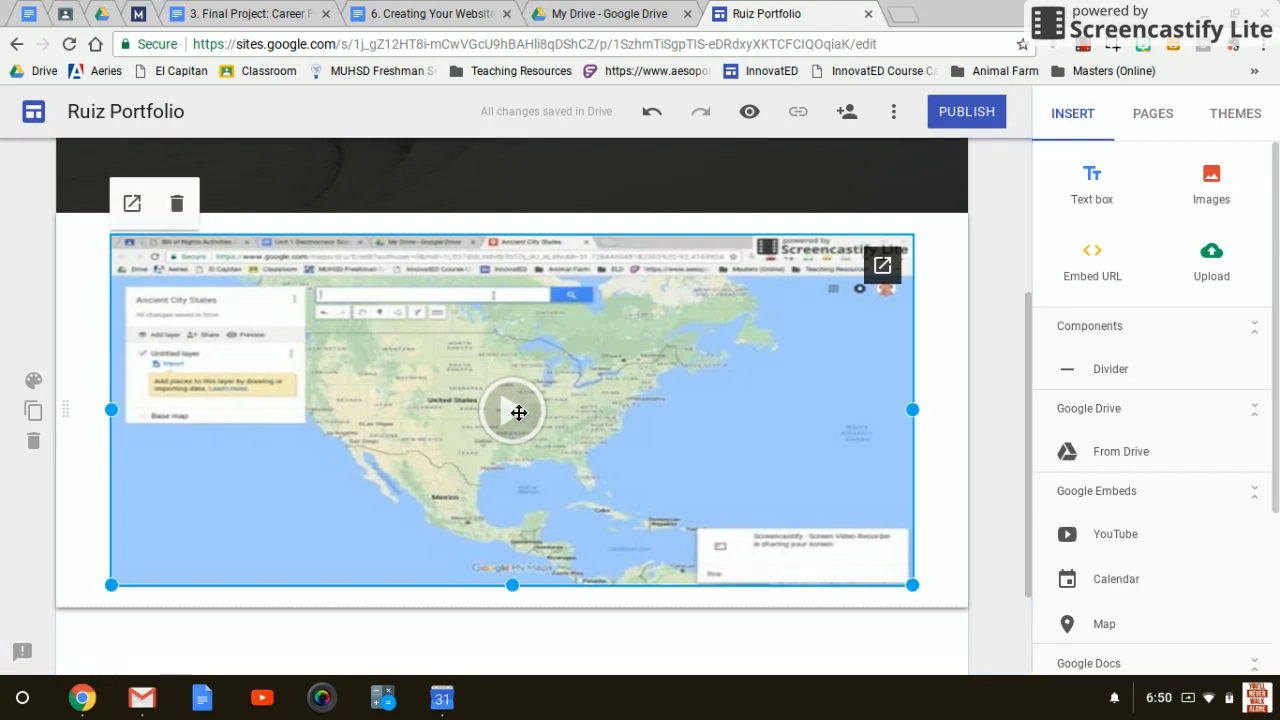
{"action": "left_click", "coordinate": [979, 246]}
Preview the Video page, play the embedded video for a few seconds, pause it, and exit the preview
{"action": "scroll", "coordinate": [979, 246], "scroll_direction": "up", "scroll_amount": 2}
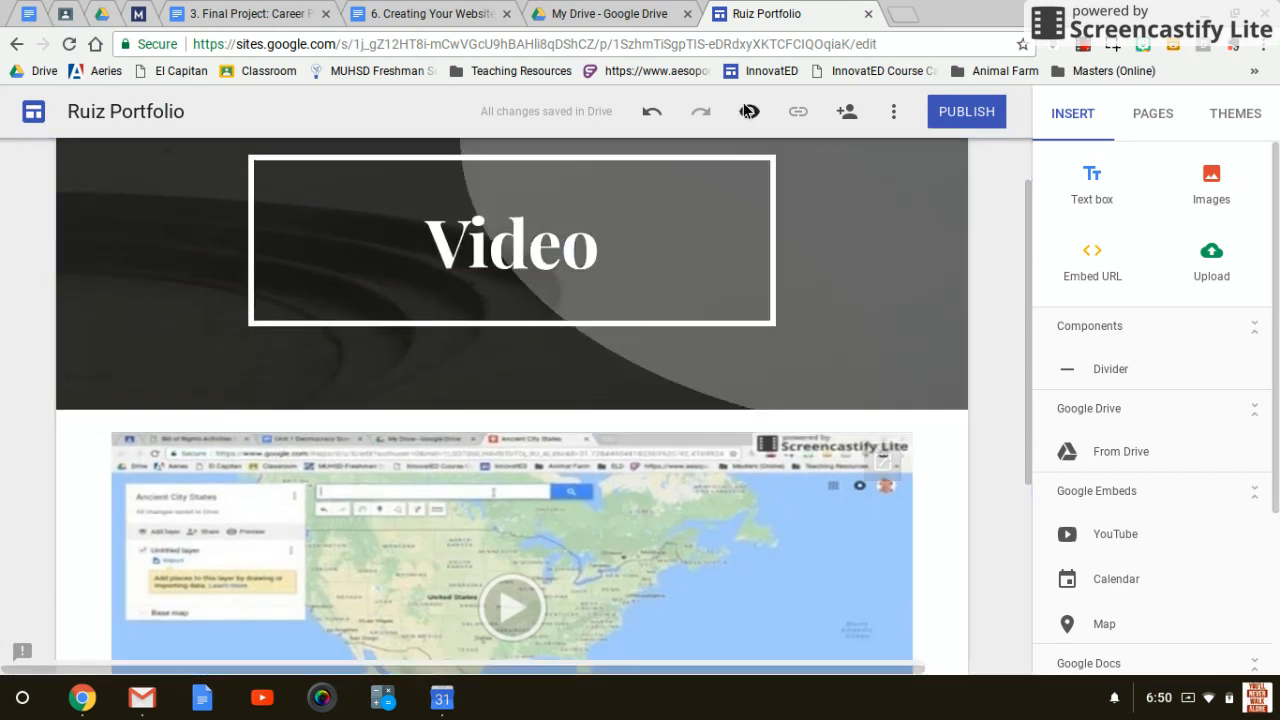
{"action": "left_click", "coordinate": [748, 111]}
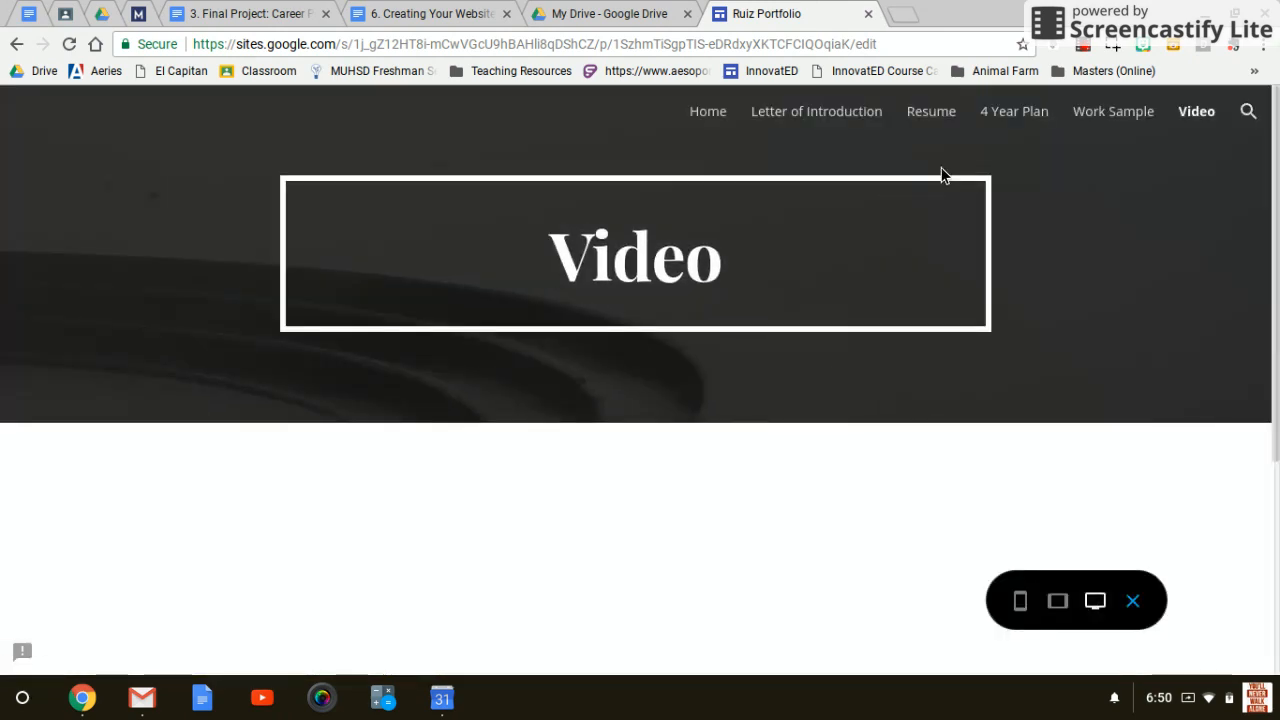
{"action": "scroll", "coordinate": [941, 175], "scroll_direction": "down", "scroll_amount": 3}
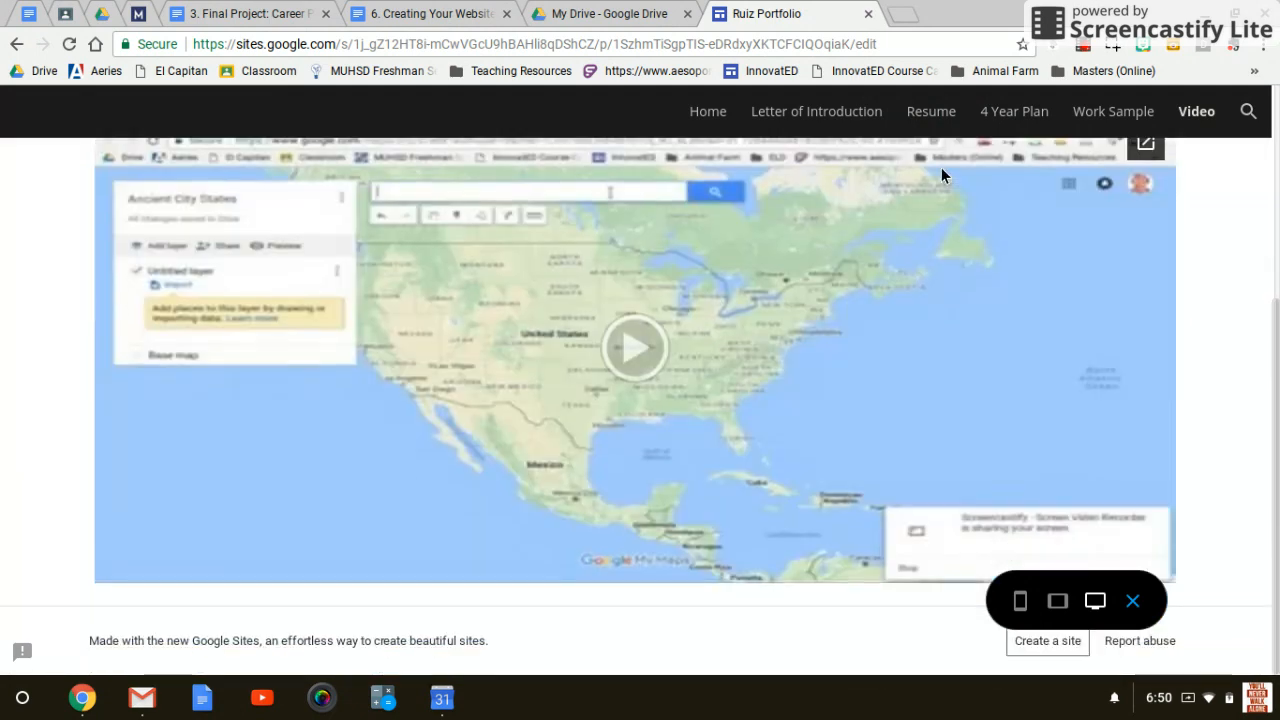
{"action": "left_click", "coordinate": [630, 350]}
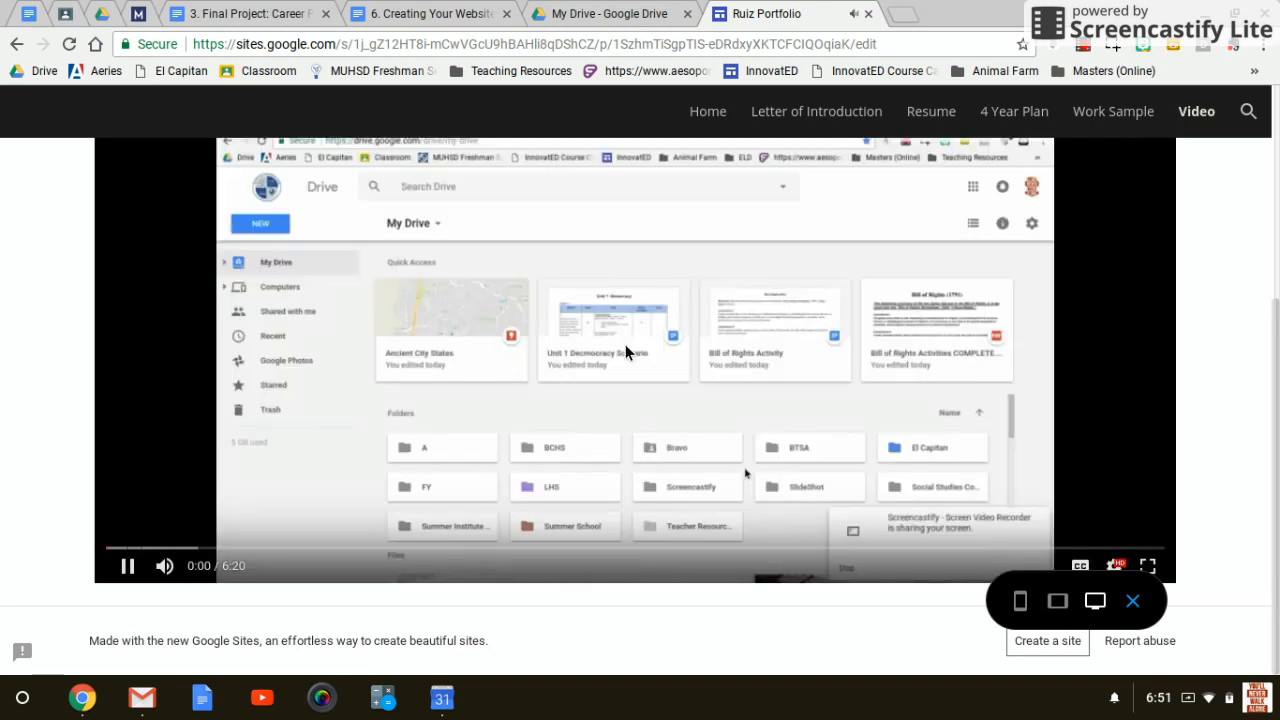
{"action": "left_click", "coordinate": [127, 568]}
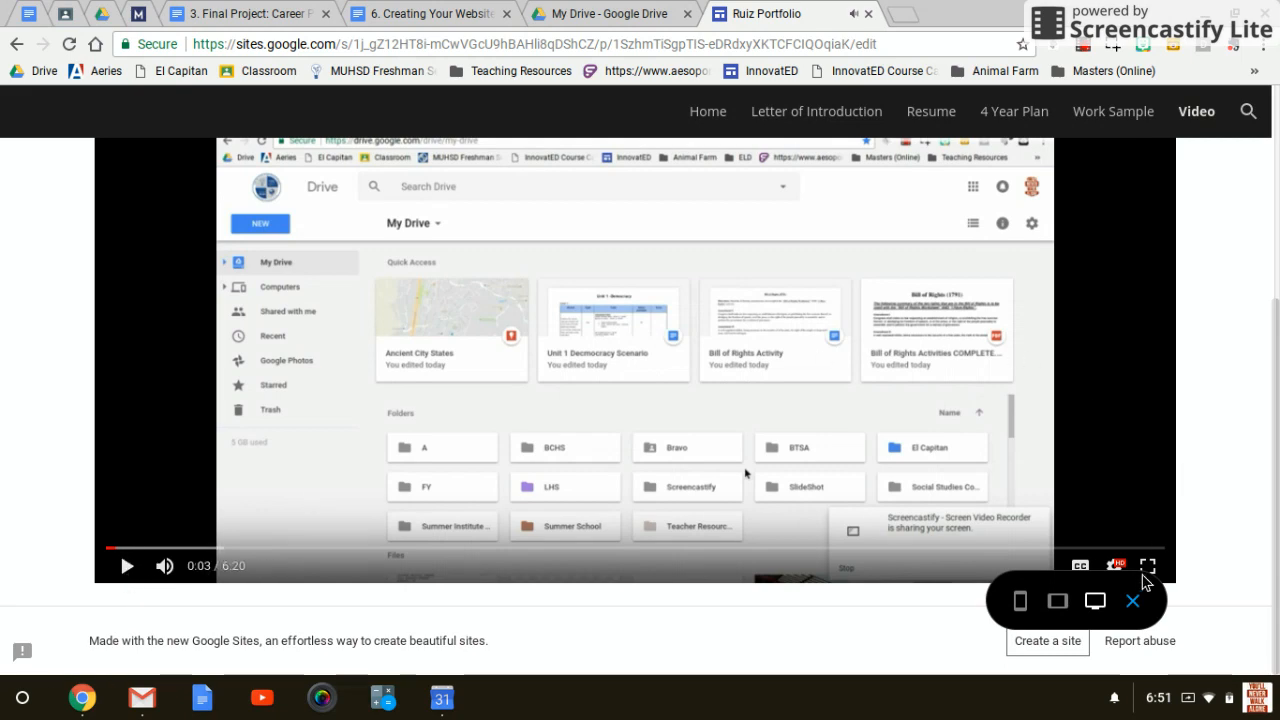
{"action": "left_click", "coordinate": [1133, 603]}
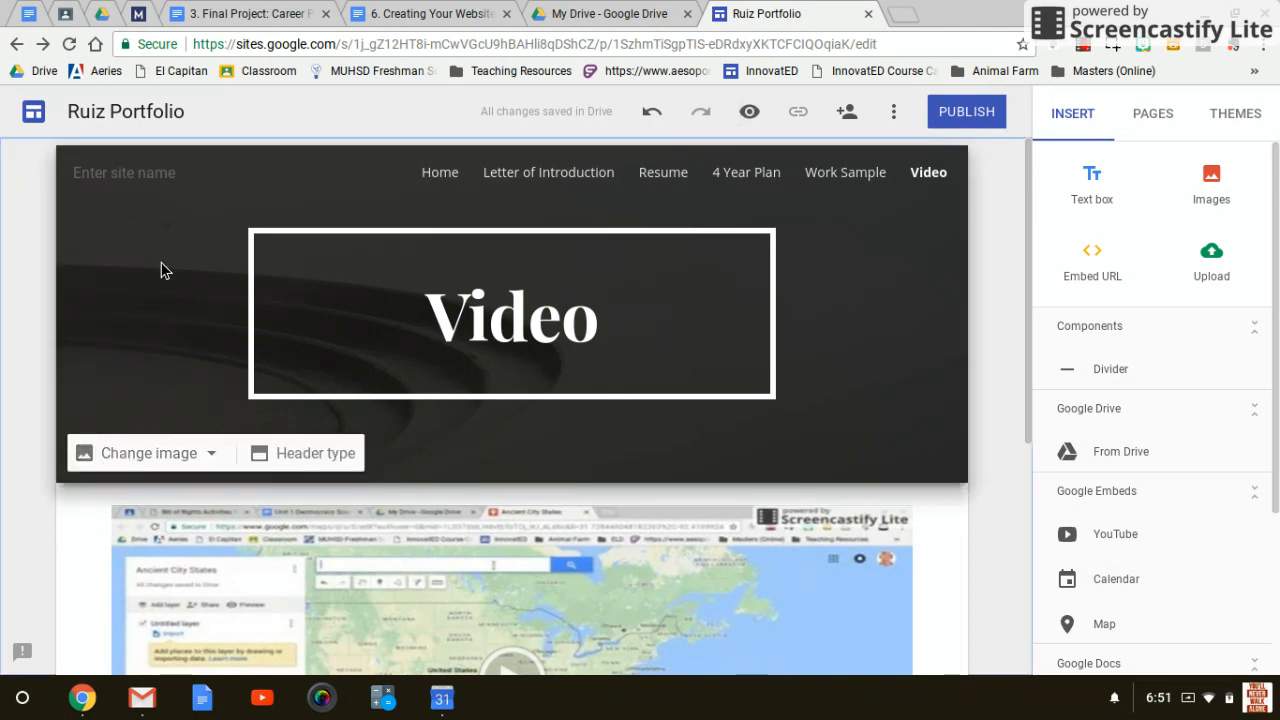
Return to the Home page and publish the site at the suggested web address, visible to anyone at muhsd.k12.ca.us
{"action": "left_click", "coordinate": [436, 175]}
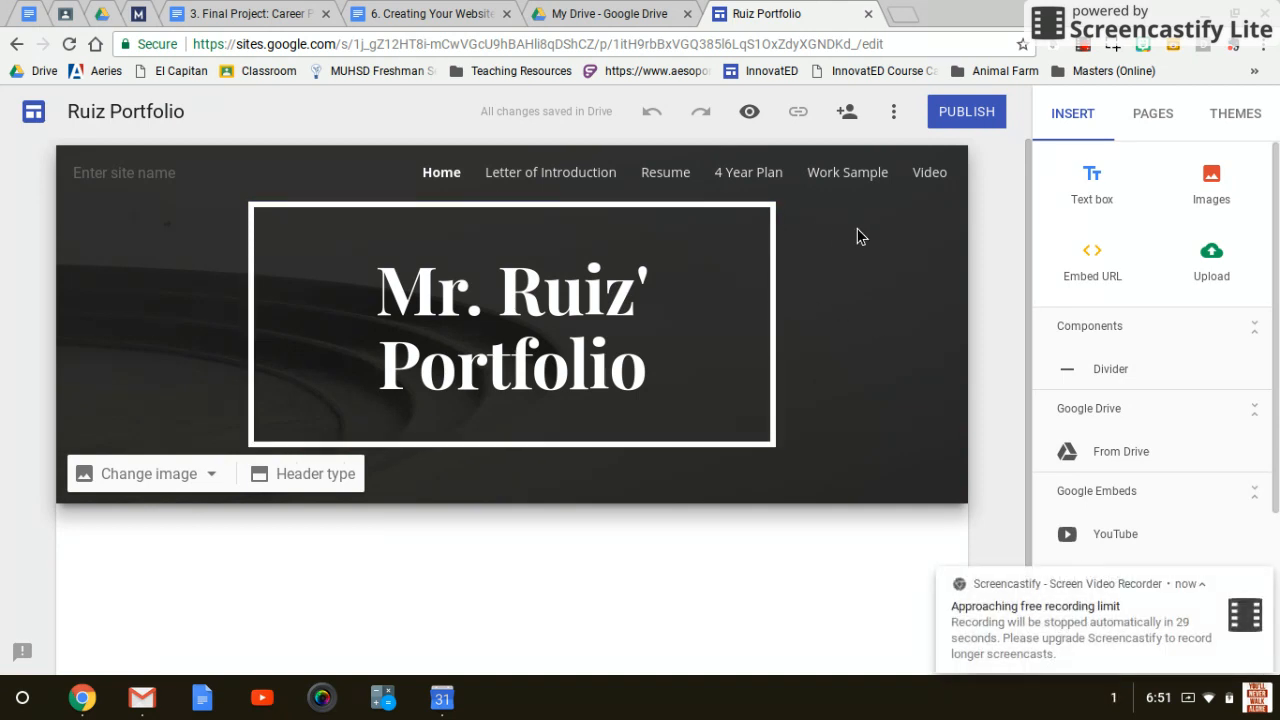
{"action": "left_click", "coordinate": [951, 116]}
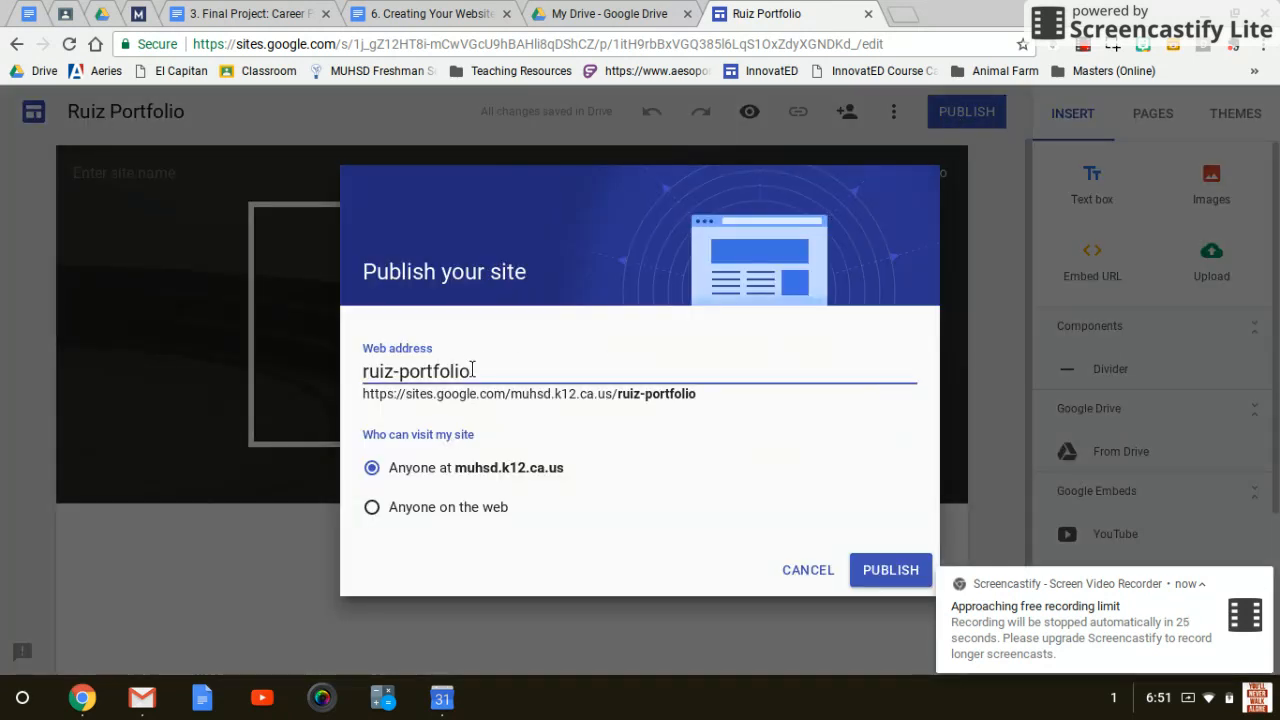
{"action": "left_click_drag", "start_coordinate": [472, 370], "coordinate": [362, 366]}
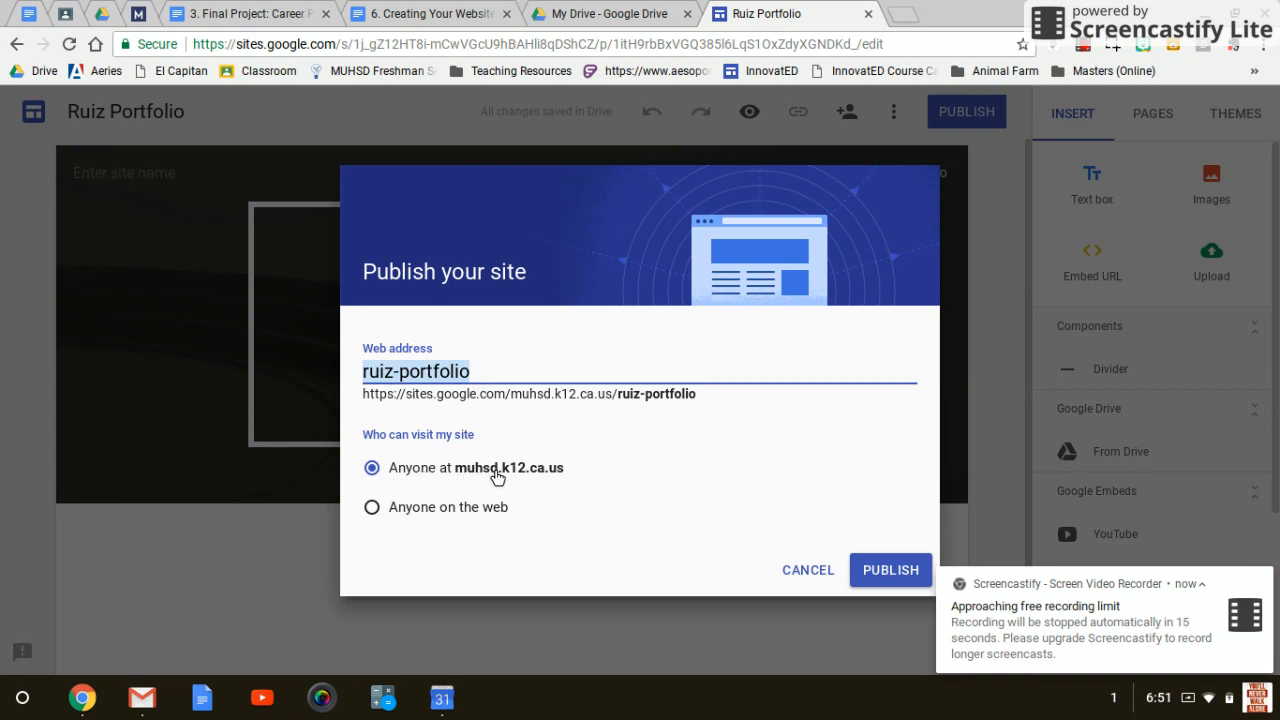
{"action": "left_click", "coordinate": [871, 572]}
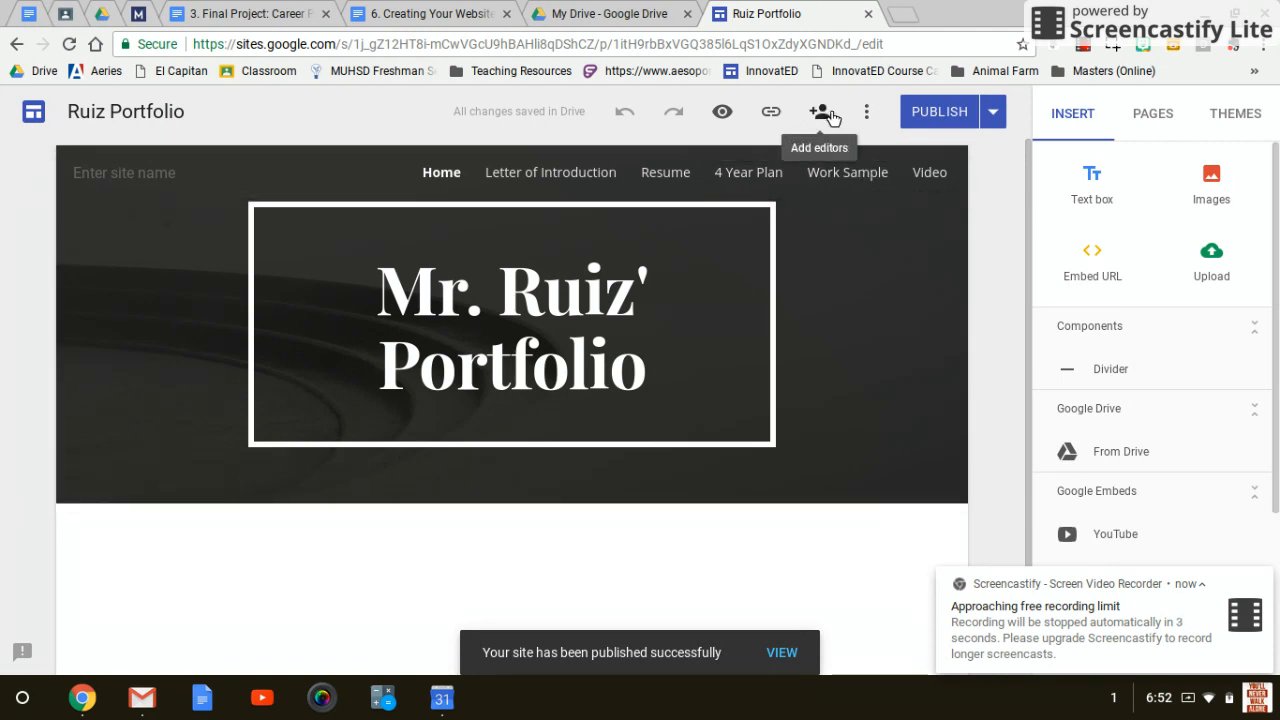
{"action": "left_click", "coordinate": [867, 118]}
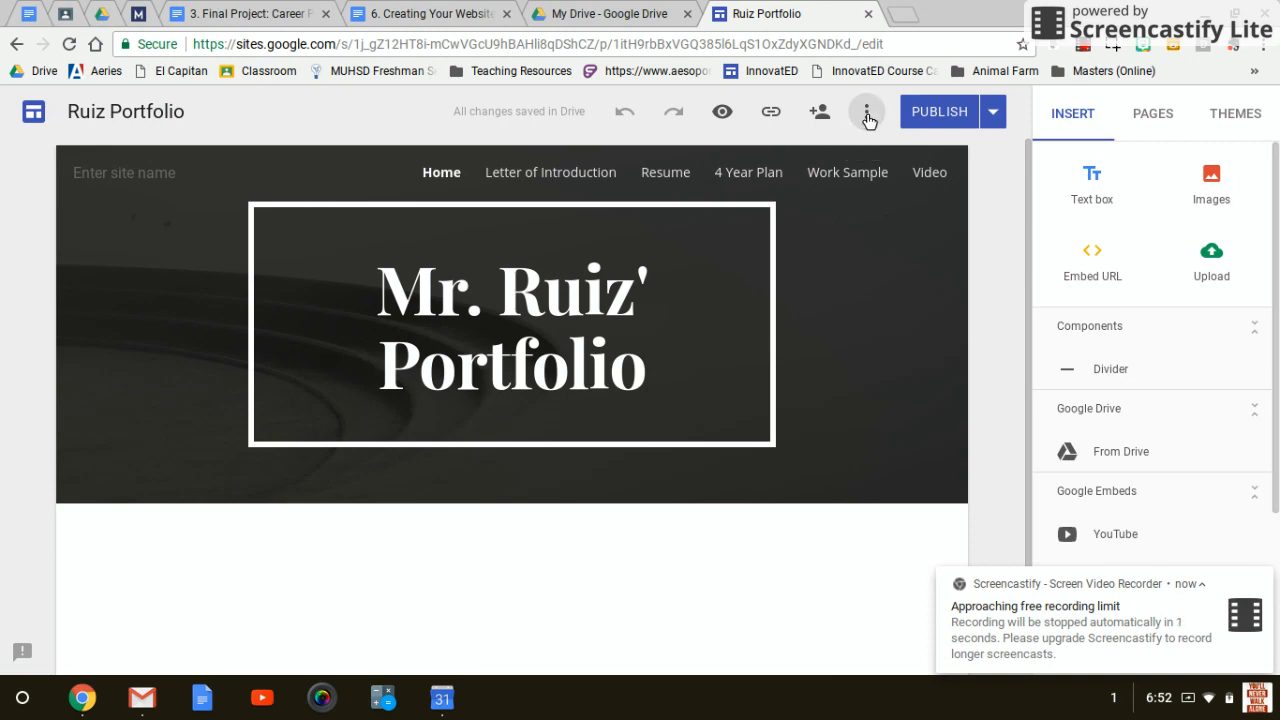